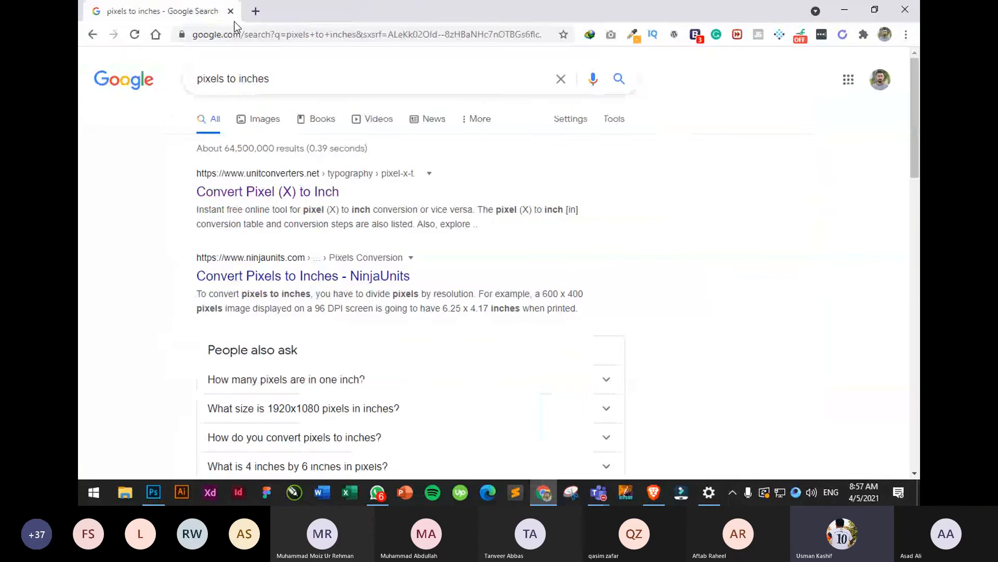
# Search the web for "business card size"
pyautogui.moveTo(283, 78); pyautogui.dragTo(147, 63)
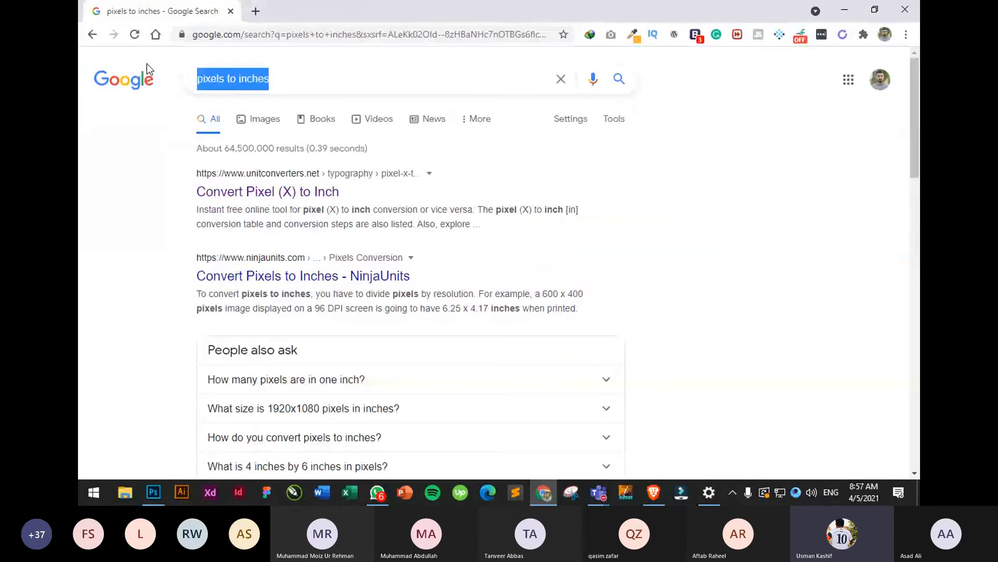
pyautogui.write('business card de')
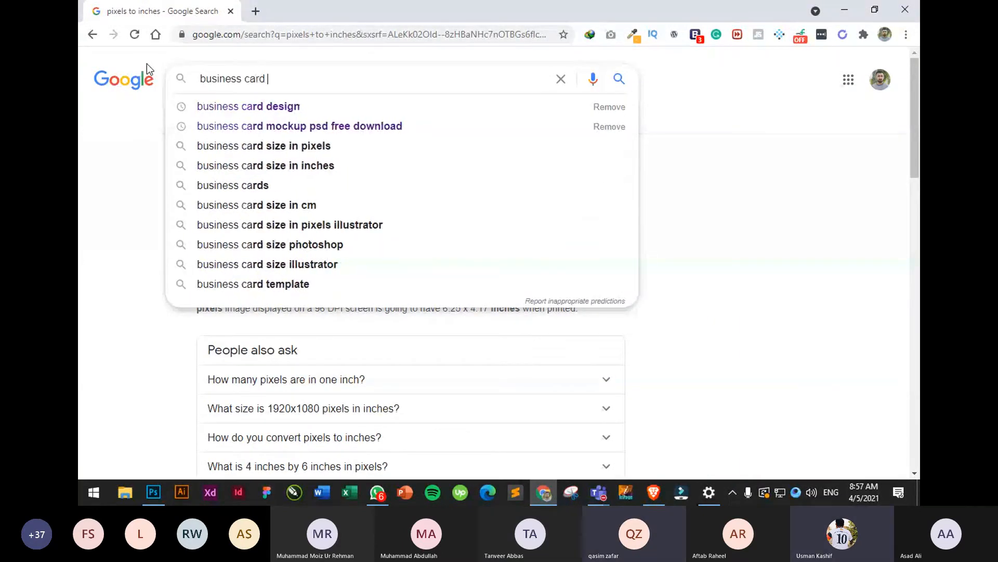
pyautogui.press('BackSpace')
pyautogui.press('BackSpace')
pyautogui.press('BackSpace')
pyautogui.write('siz')
pyautogui.press('BackSpace')
pyautogui.press('BackSpace')
pyautogui.press('BackSpace')
pyautogui.press('BackSpace')
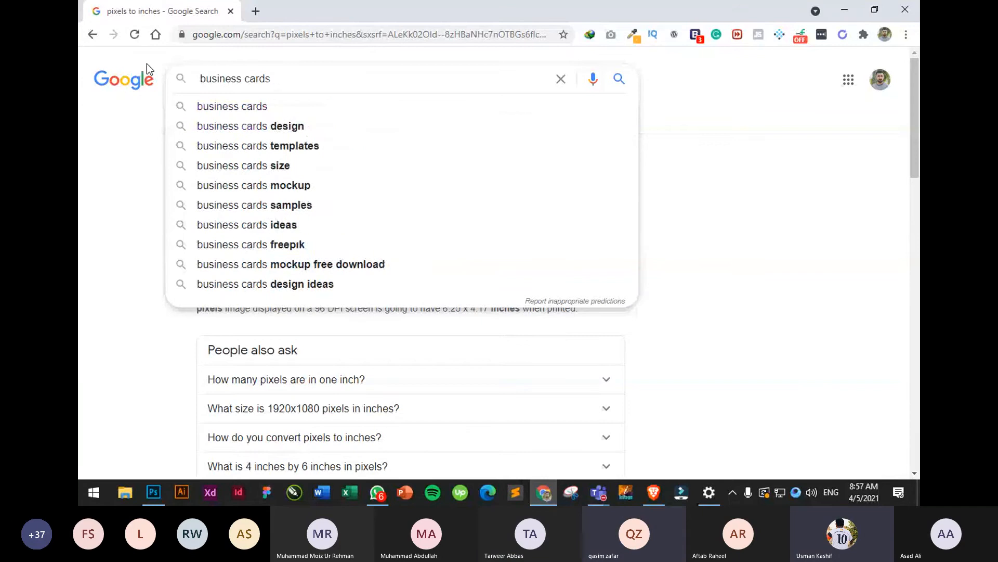
pyautogui.write('size')
pyautogui.press('Return')
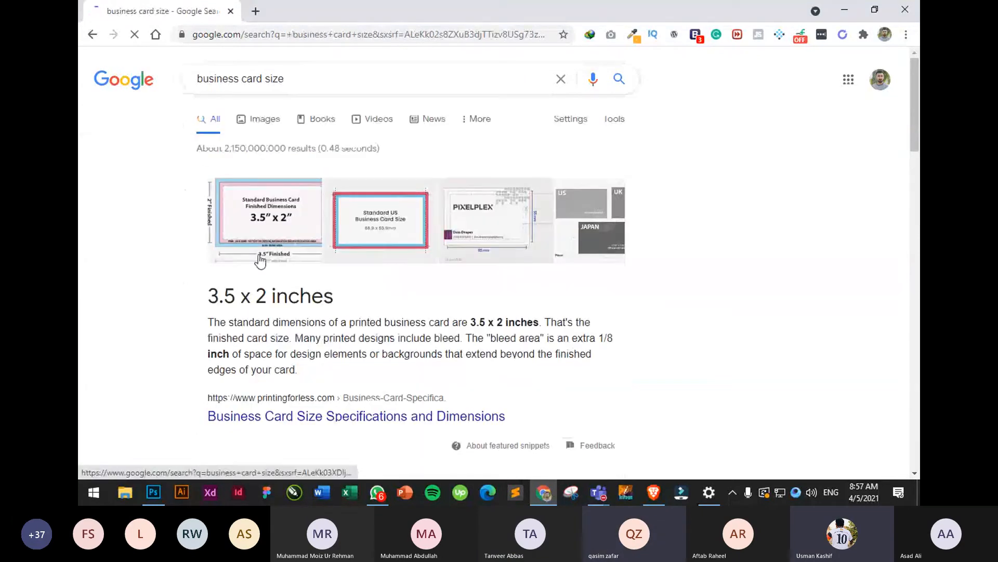
# Highlight the standard business card dimensions in the featured result and look through the other results
pyautogui.moveTo(208, 297); pyautogui.dragTo(341, 296)
pyautogui.click(214, 296)
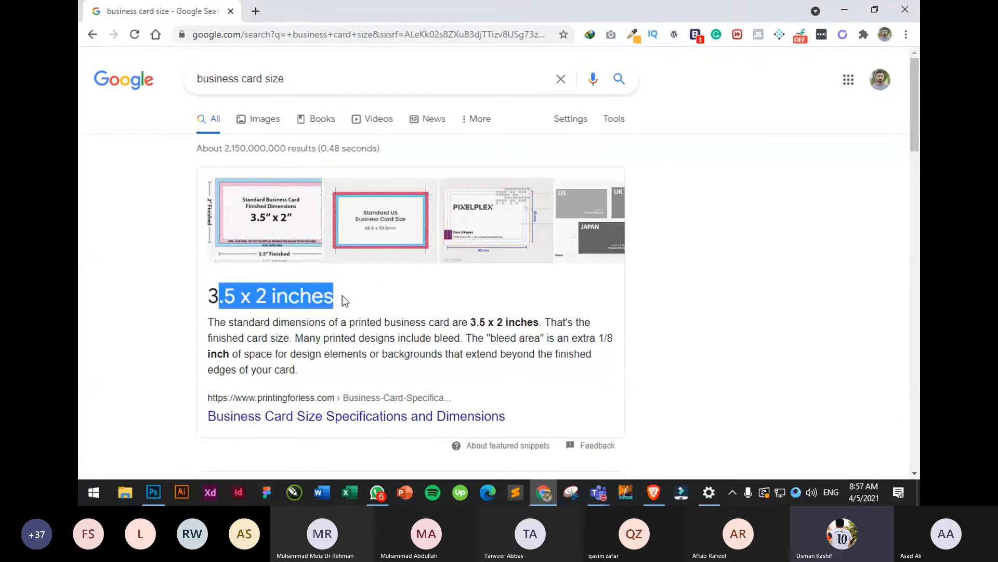
pyautogui.click(124, 318)
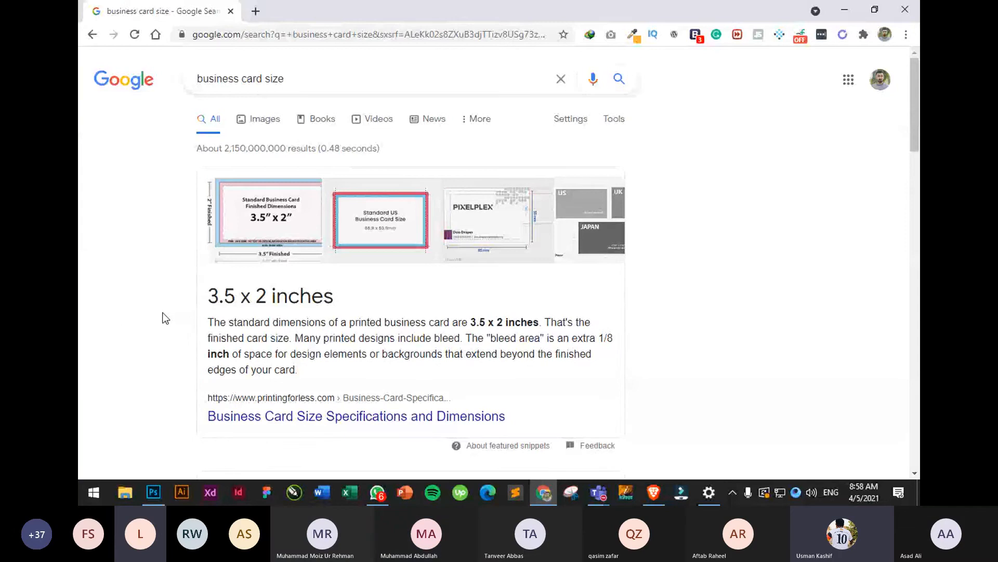
pyautogui.scroll(-4, 470, 341)
pyautogui.scroll(4, 471, 343)
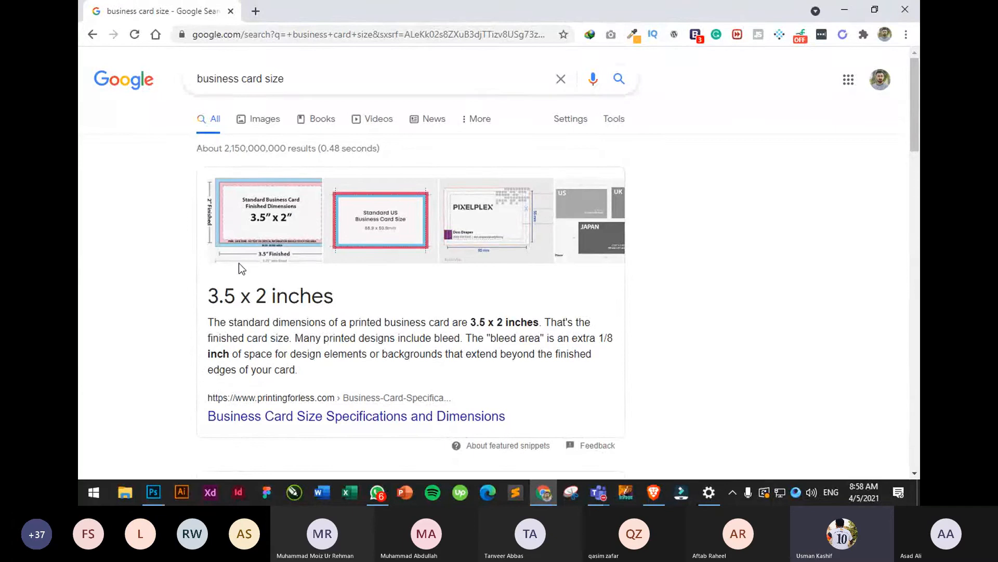
# Search the web for "flyer size"
pyautogui.moveTo(319, 73); pyautogui.dragTo(186, 82)
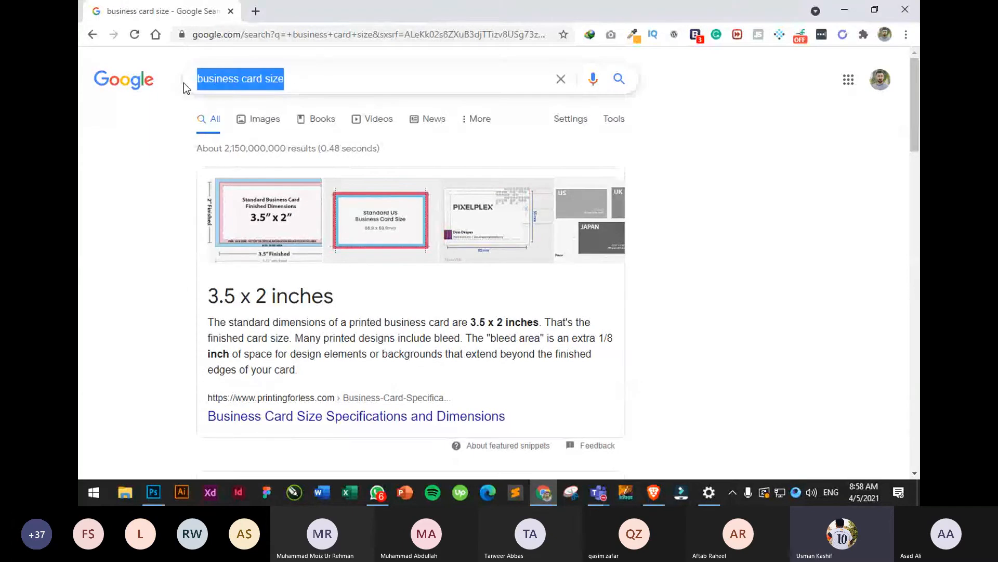
pyautogui.write('flyer siz')
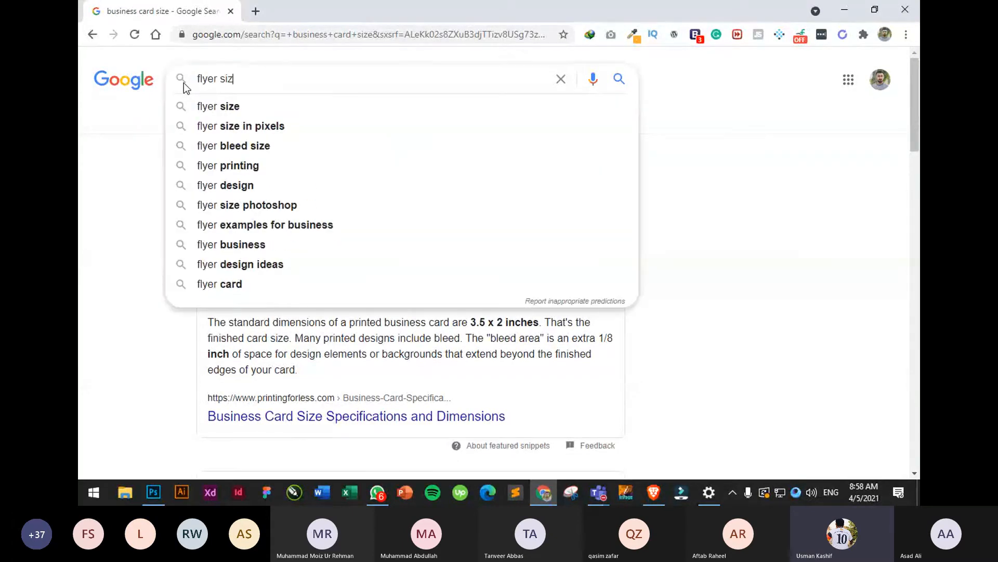
pyautogui.write('e')
pyautogui.press('Return')
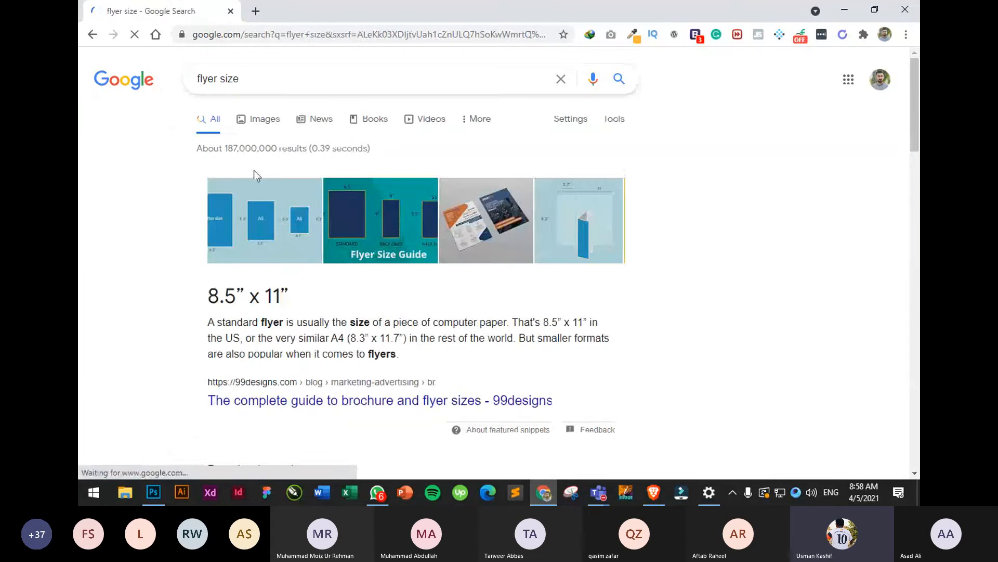
# Highlight the standard flyer dimensions in the featured result and switch to Photoshop
pyautogui.moveTo(207, 296); pyautogui.dragTo(282, 298)
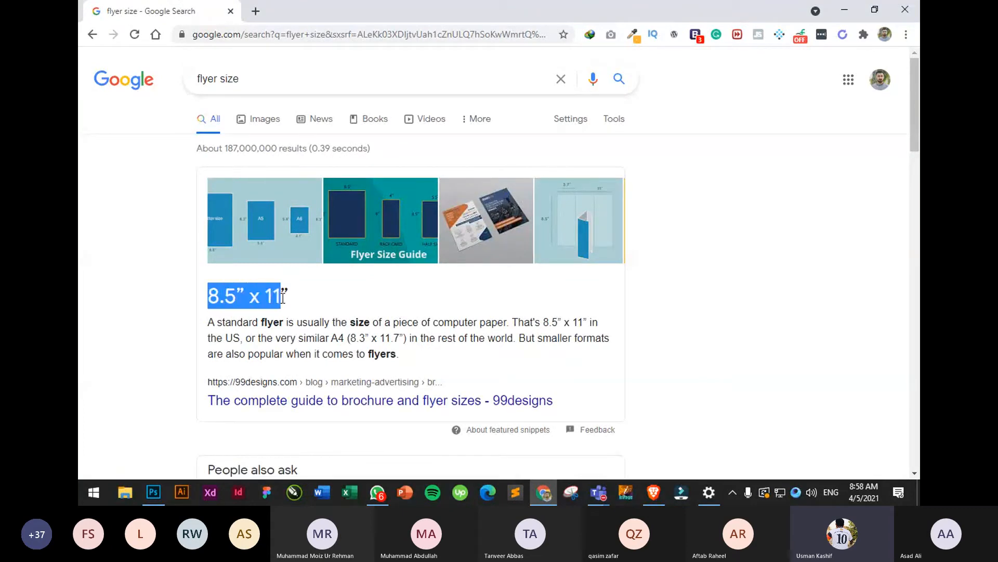
pyautogui.click(151, 316)
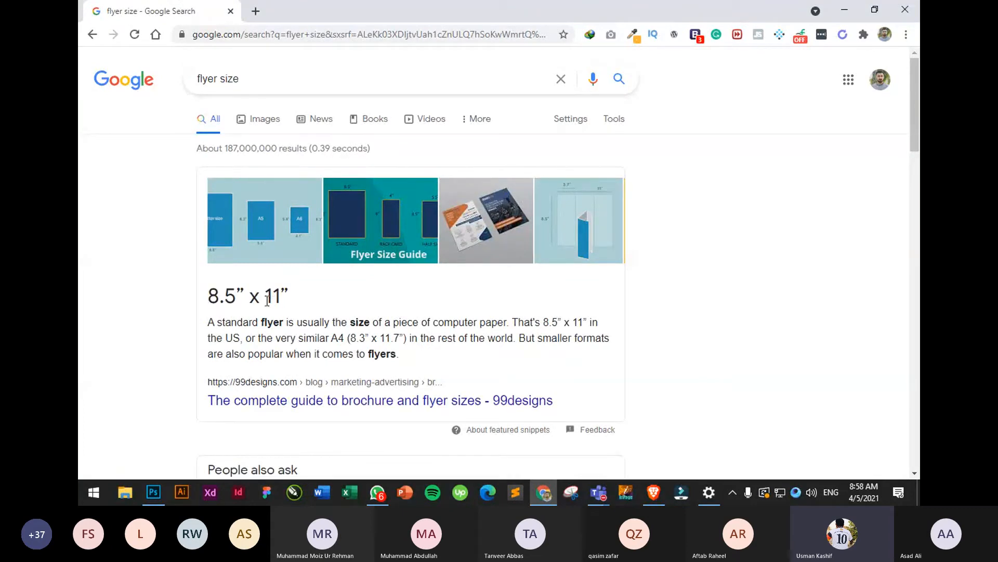
pyautogui.doubleClick(241, 293)
pyautogui.click(129, 304)
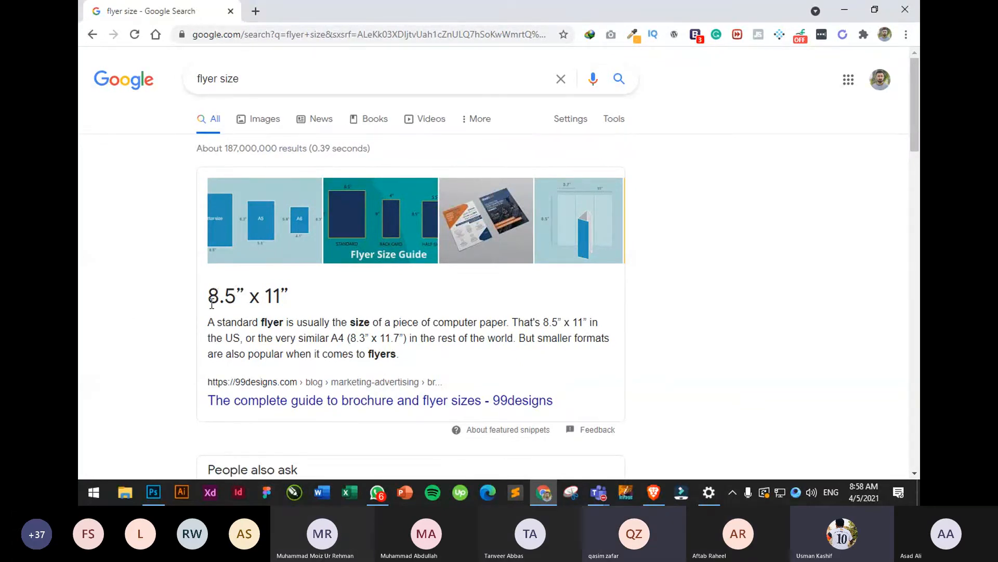
pyautogui.moveTo(208, 295); pyautogui.dragTo(285, 293)
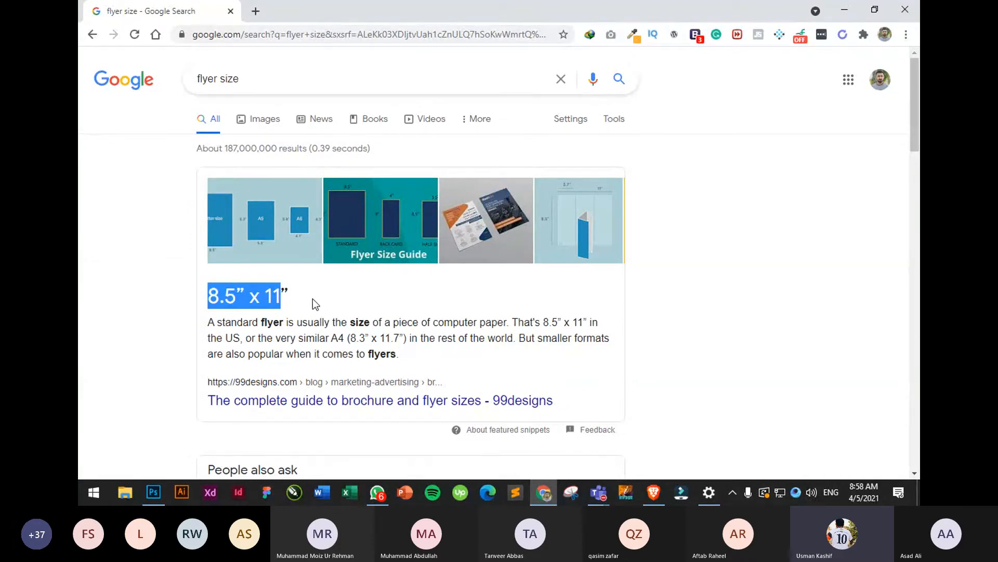
pyautogui.hotkey('alt', 'Tab')
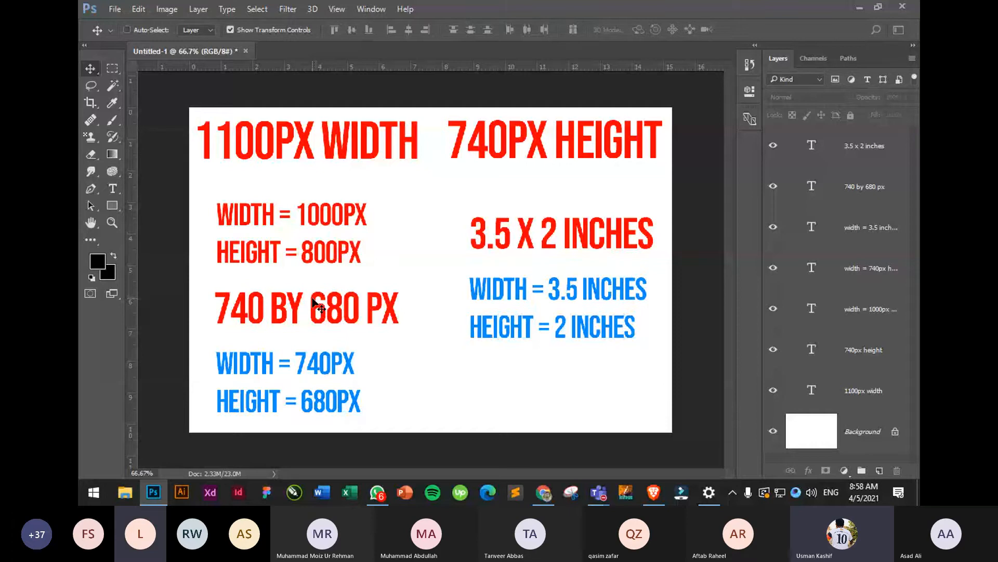
# Start a new document and set its width to 8.5 inches and its height to 11 inches
pyautogui.hotkey('ctrl', 'n')
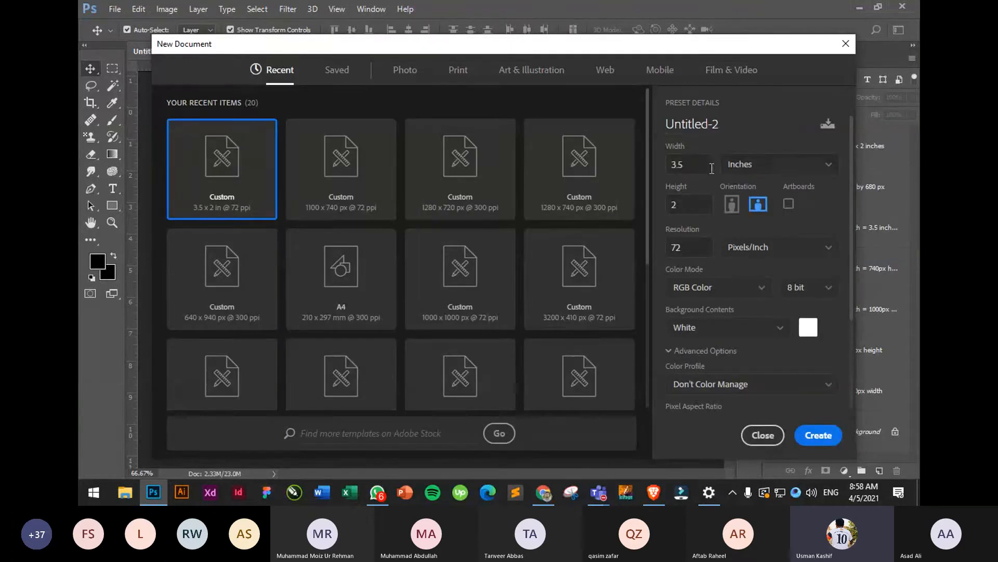
pyautogui.write('8.5')
pyautogui.press('Tab')
pyautogui.write('11')
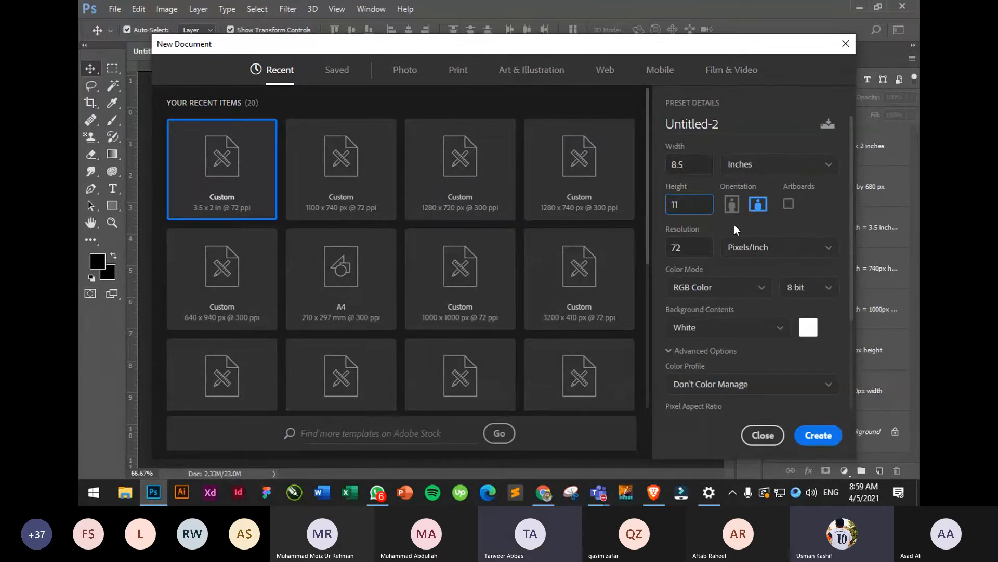
# Try landscape and portrait orientation for the new document, review its resolution and close the setup without creating it
pyautogui.click(829, 220)
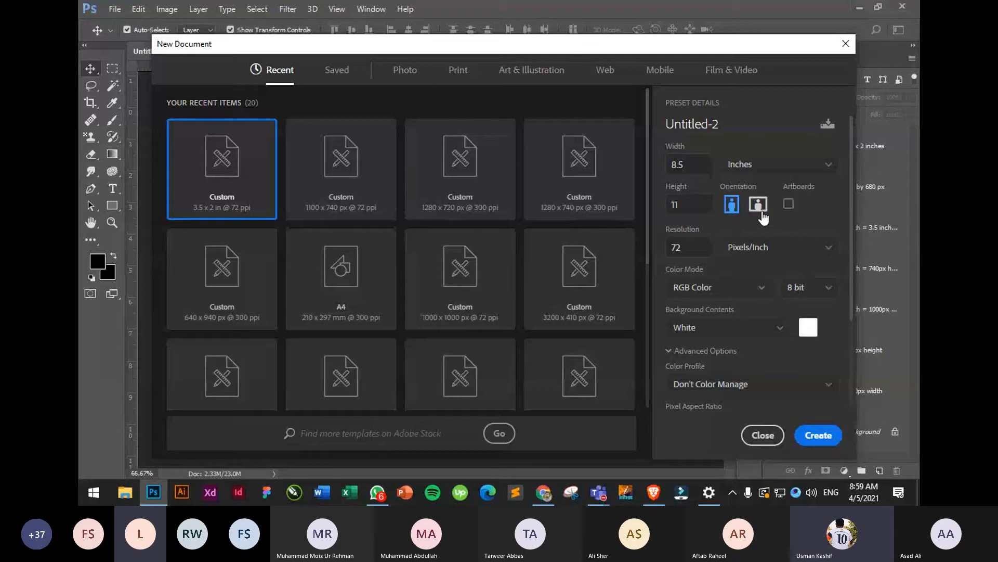
pyautogui.click(760, 210)
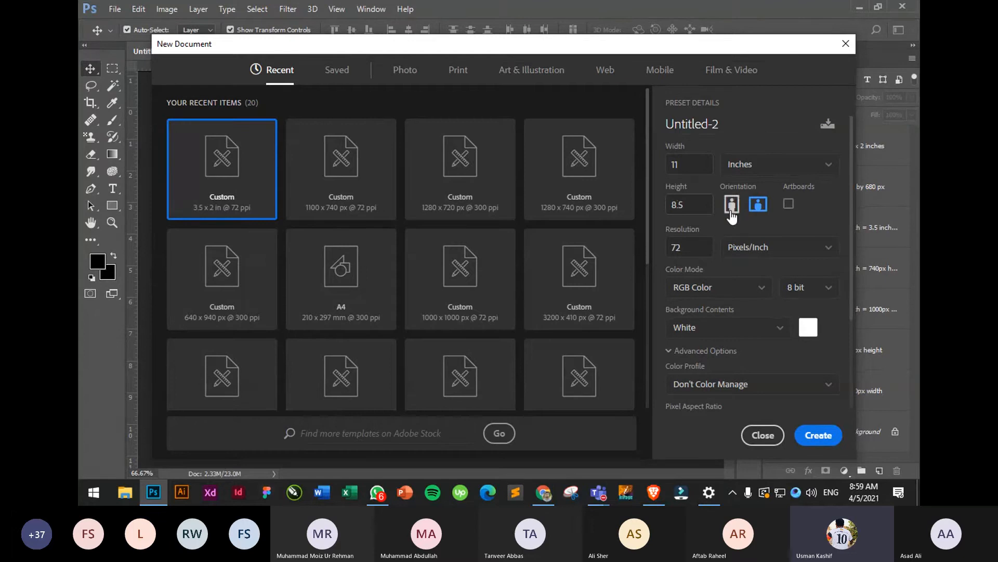
pyautogui.click(732, 205)
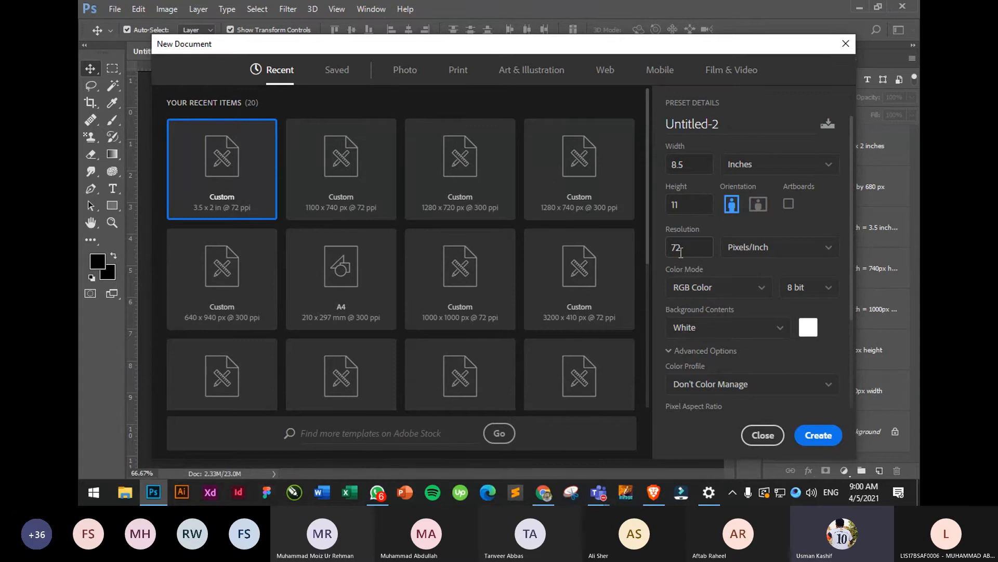
pyautogui.click(681, 252)
pyautogui.click(684, 245)
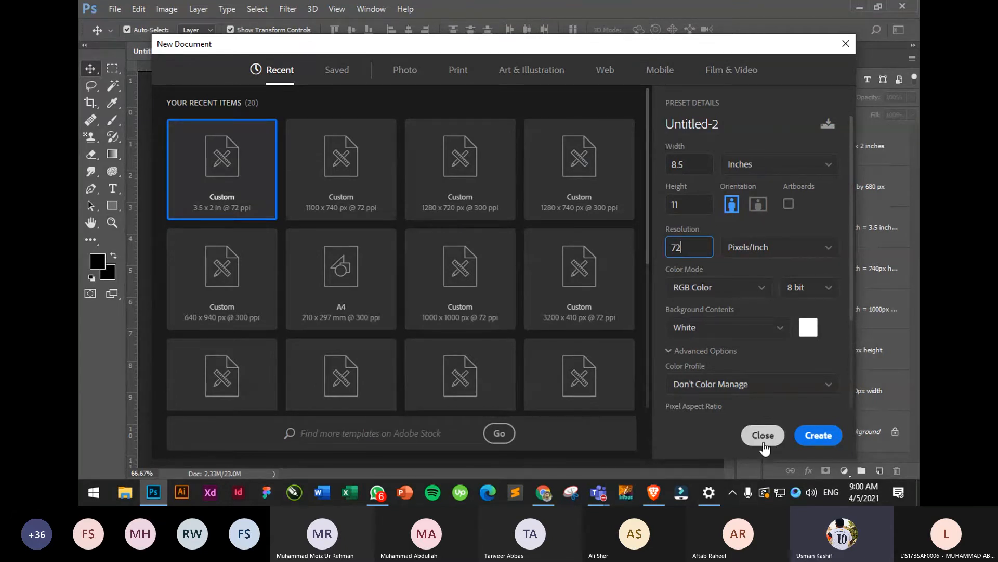
pyautogui.click(763, 436)
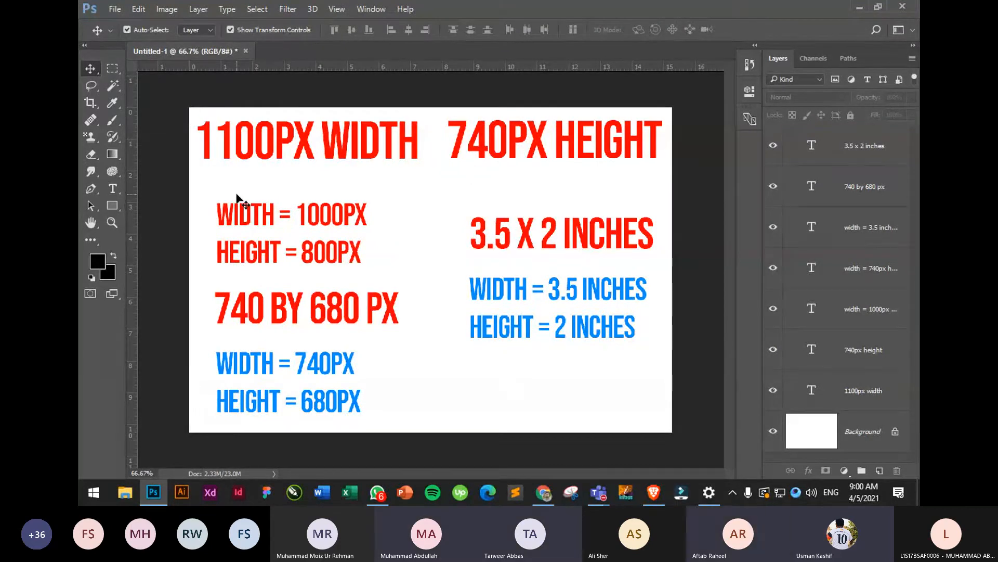
# Delete the width, height and inch example texts on the canvas together with the 740PX HEIGHT heading
pyautogui.moveTo(204, 181); pyautogui.dragTo(582, 405)
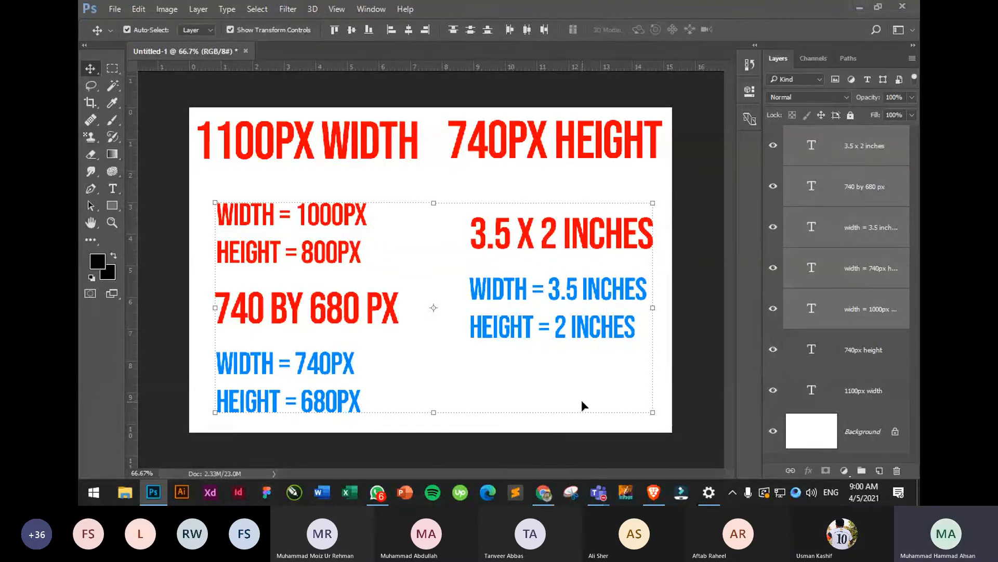
pyautogui.click(511, 432)
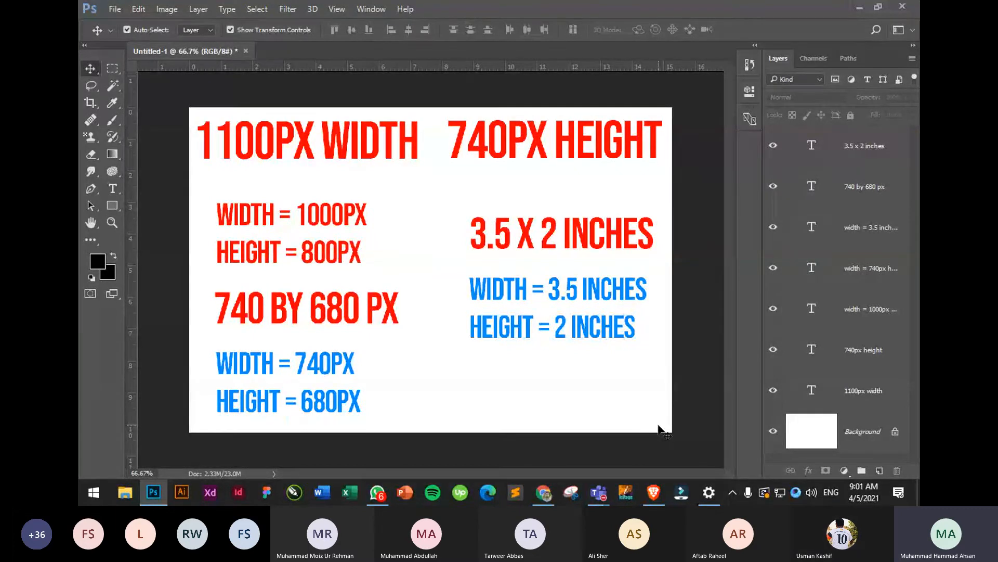
pyautogui.moveTo(659, 425); pyautogui.dragTo(201, 188)
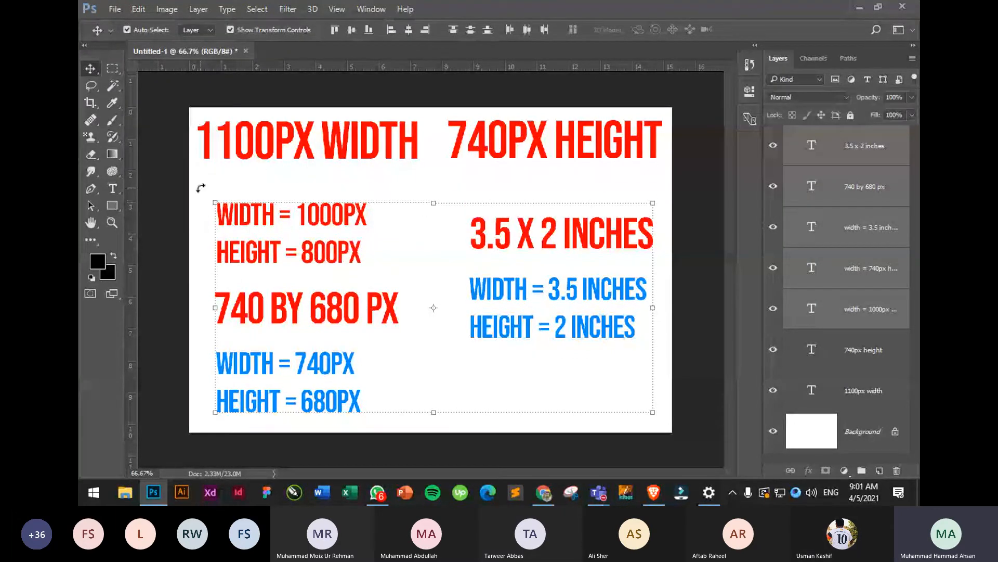
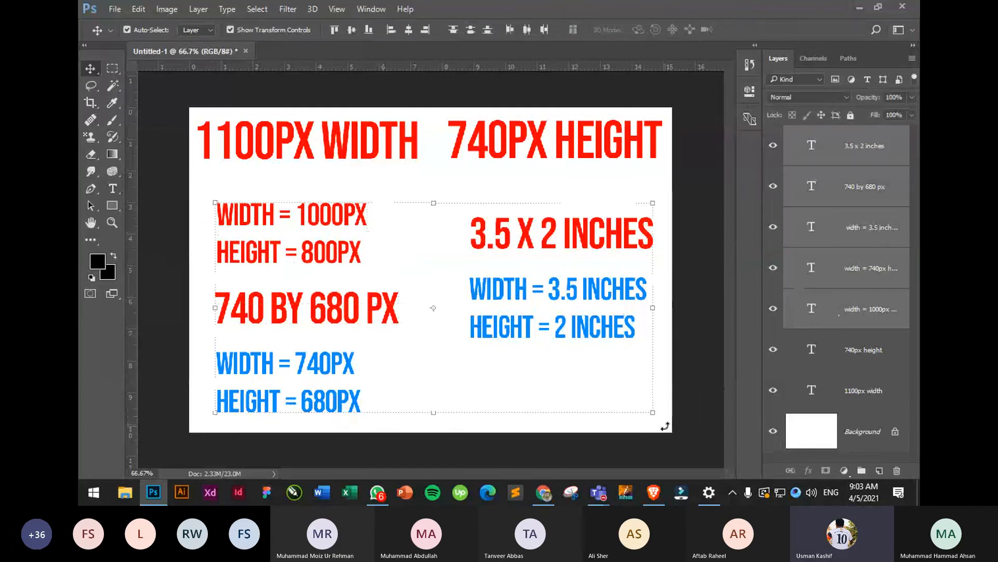
pyautogui.press('Delete')
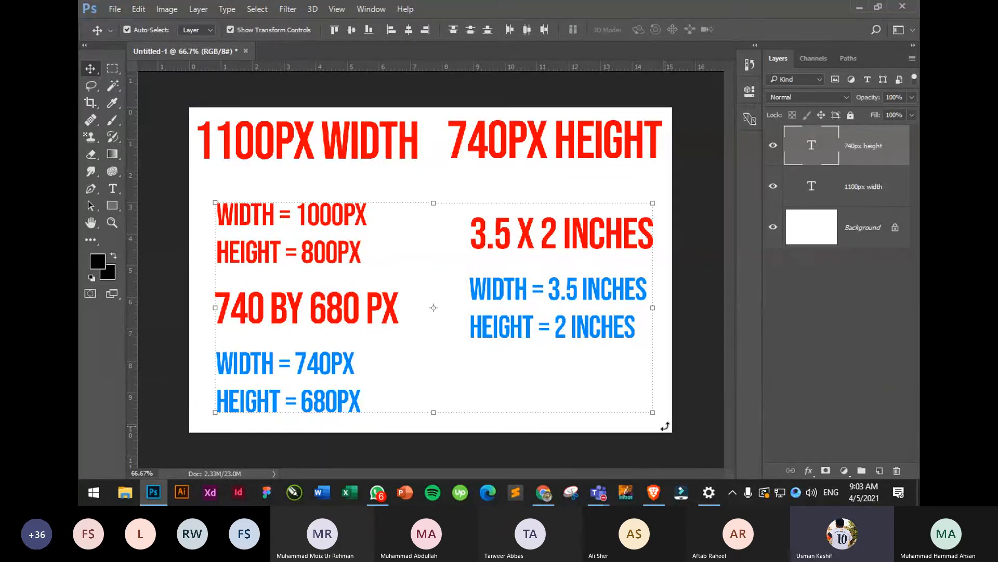
pyautogui.press('Delete')
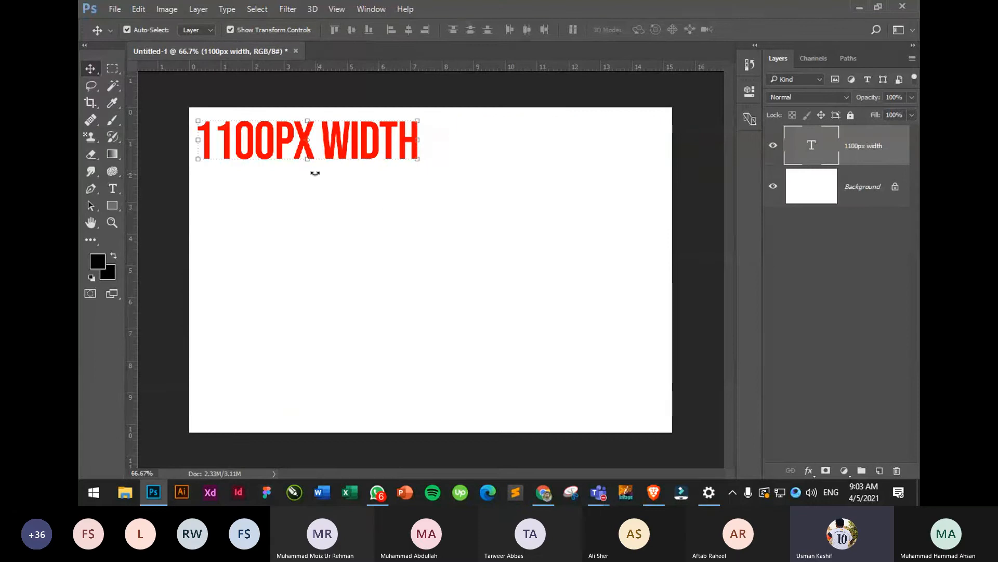
# Enlarge the 1100PX WIDTH text to almost the full width of the canvas and deselect it
pyautogui.moveTo(416, 160); pyautogui.dragTo(630, 300)
pyautogui.press('Return')
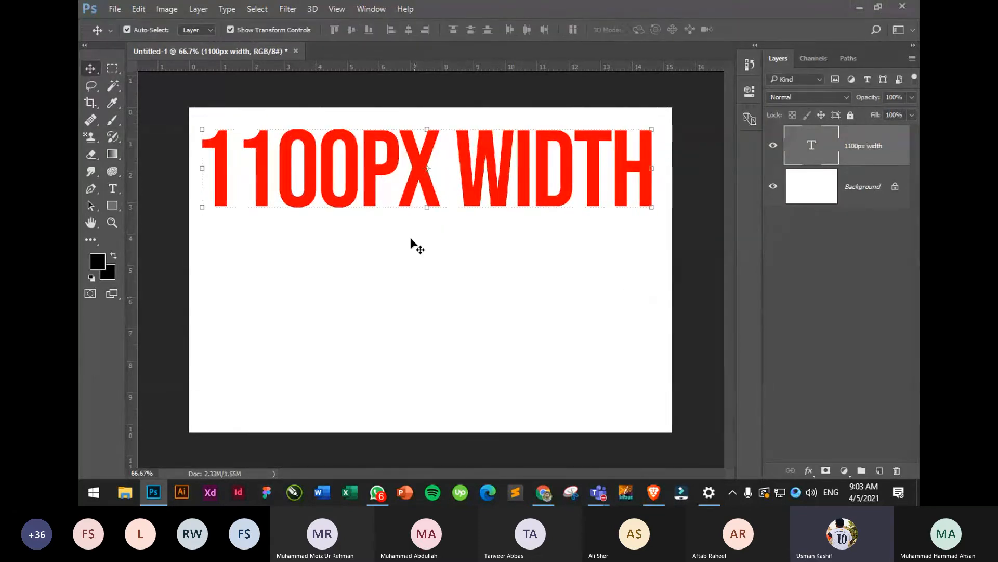
pyautogui.click(411, 245)
# Examine the pixel edges of the 1100PX WIDTH text at very high magnification and at normal size
pyautogui.scroll(5, 205, 136)
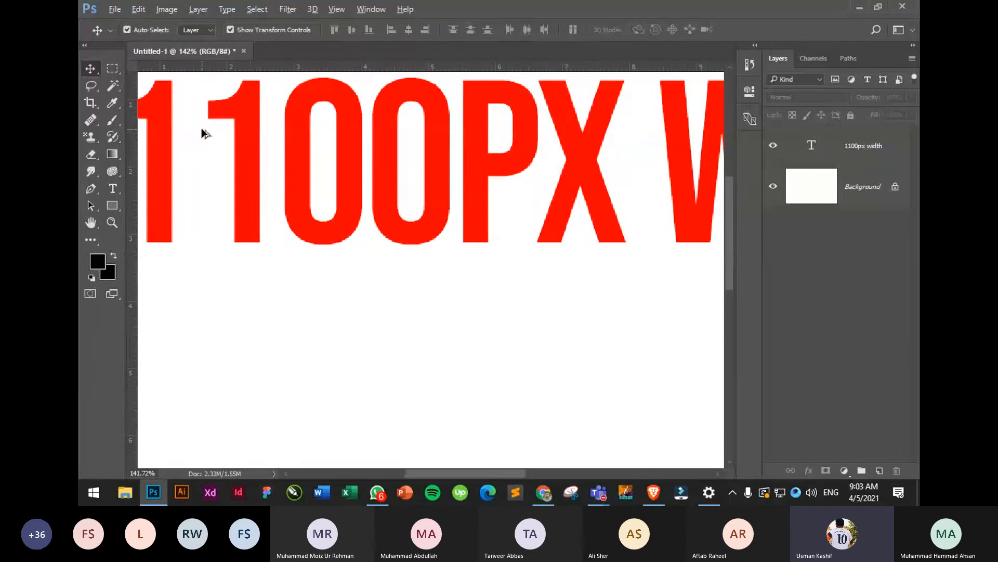
pyautogui.scroll(8, 305, 250)
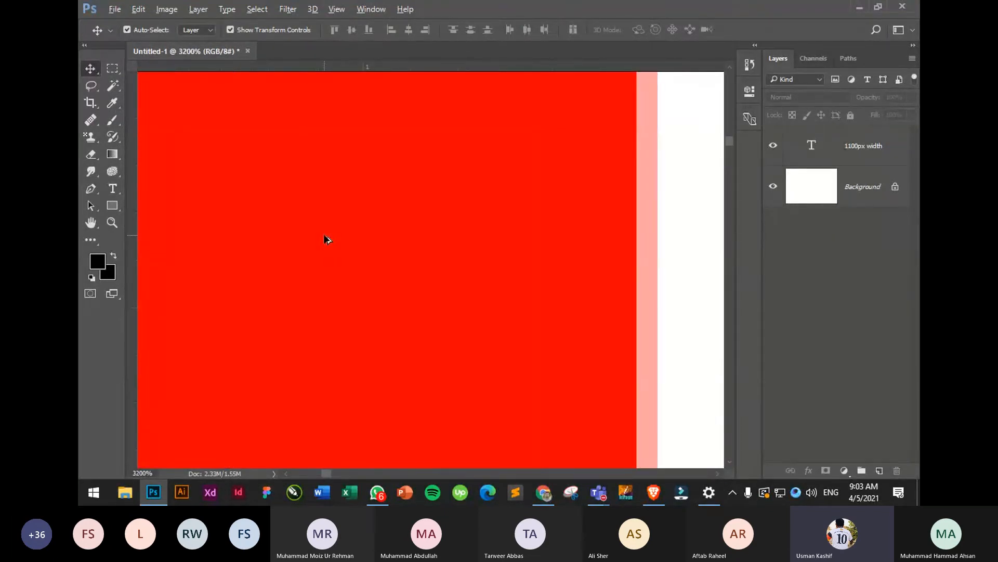
pyautogui.scroll(-8, 316, 228)
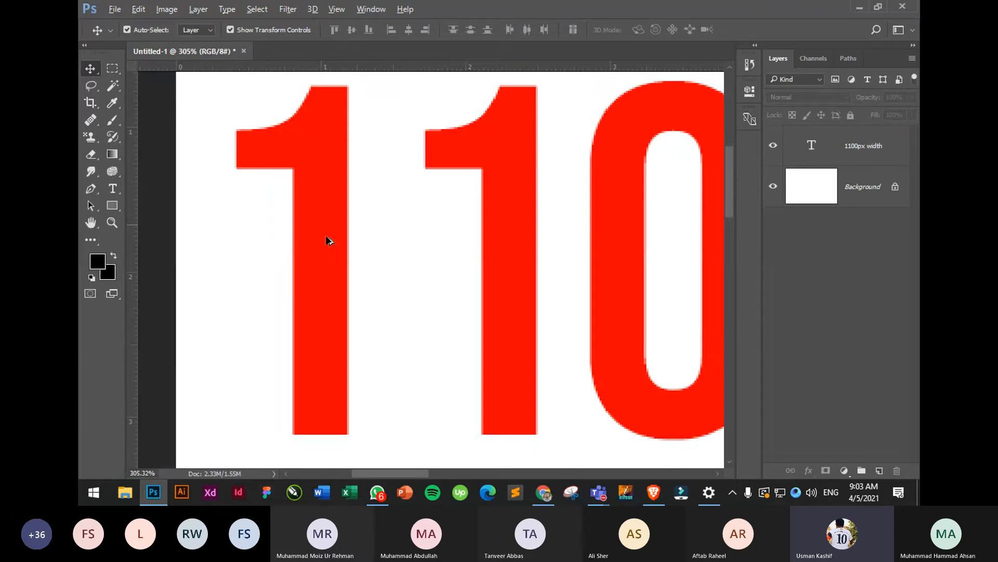
pyautogui.scroll(-4, 319, 187)
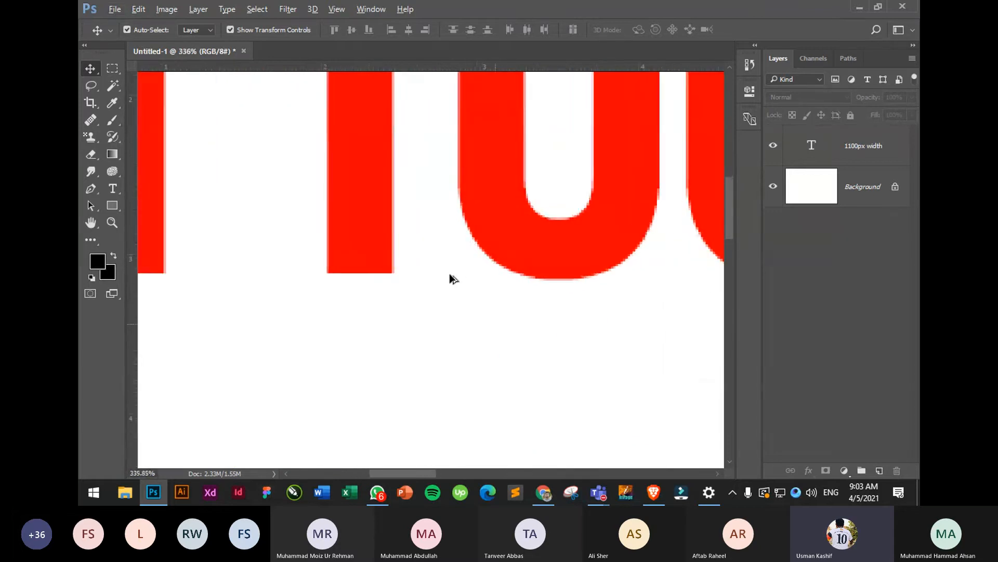
pyautogui.scroll(-4, 394, 370)
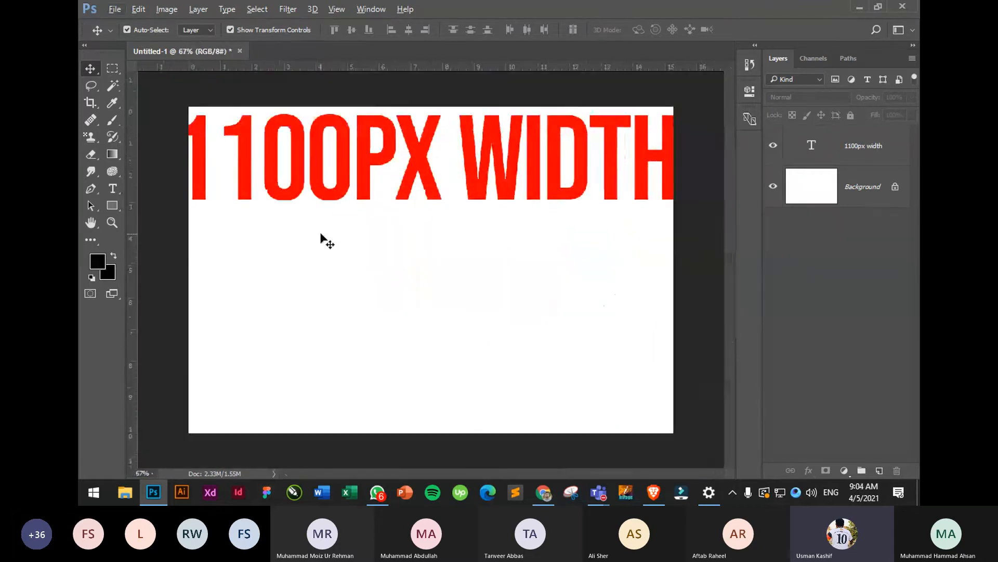
pyautogui.scroll(2, 256, 314)
pyautogui.moveTo(237, 279); pyautogui.dragTo(328, 245)
pyautogui.scroll(1, 318, 355)
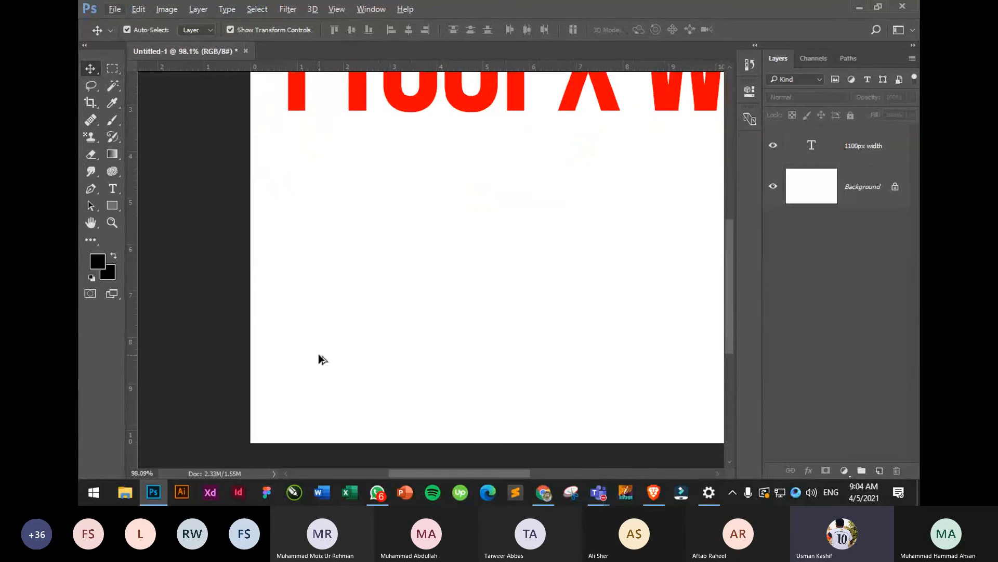
# Switch to the Microsoft Teams meeting window and stop the current screen share
pyautogui.moveTo(313, 326); pyautogui.dragTo(289, 248)
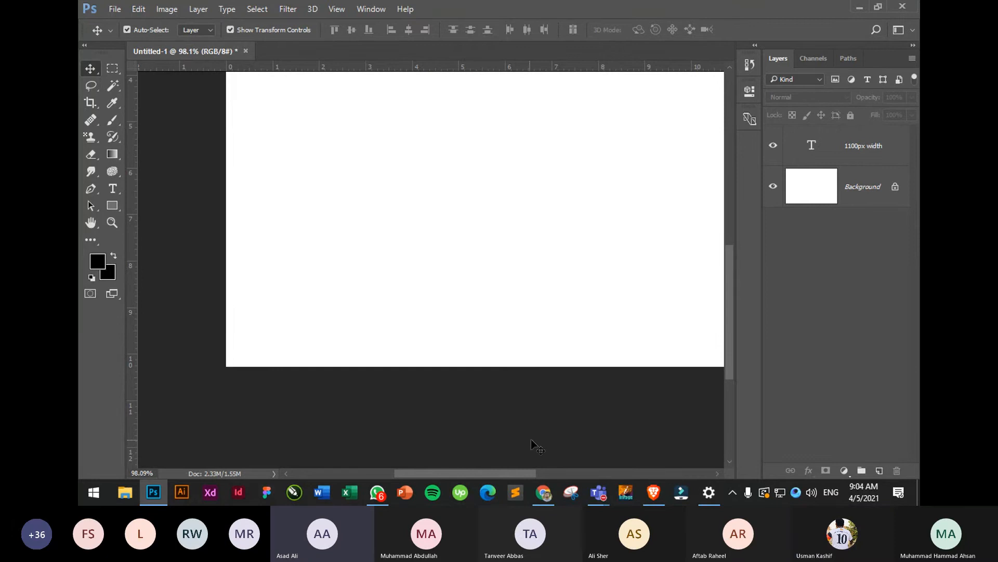
pyautogui.click(599, 492)
pyautogui.click(591, 413)
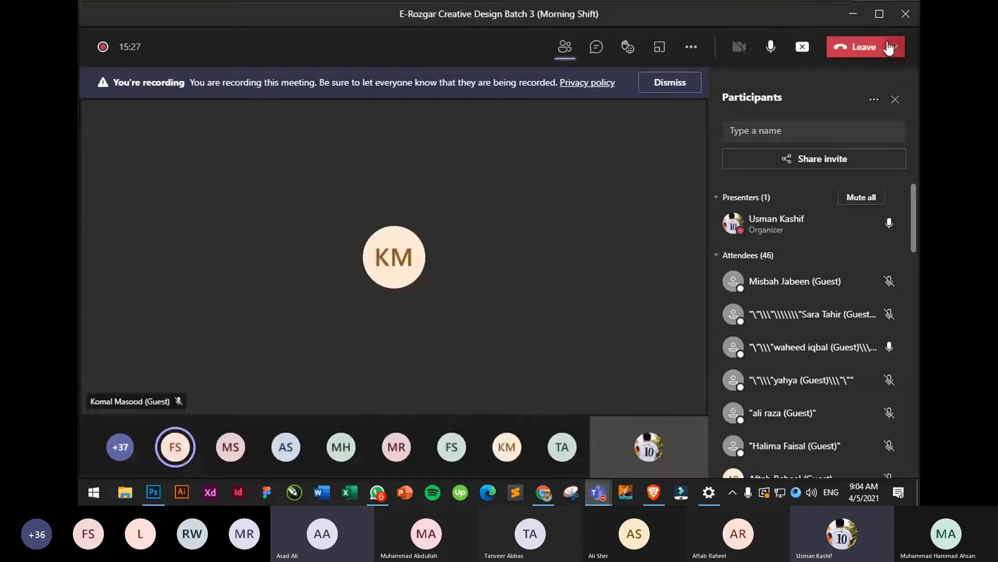
pyautogui.click(803, 48)
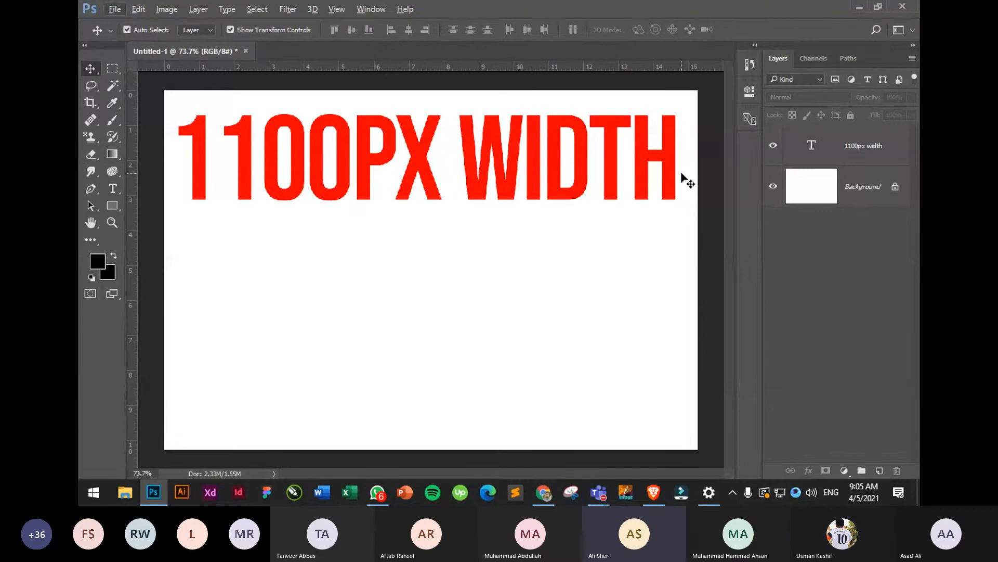
# Examine the individual pixels along the letter X of the 1100PX WIDTH heading at up to 3200% and the whole canvas at 50%
pyautogui.scroll(-1, 687, 179)
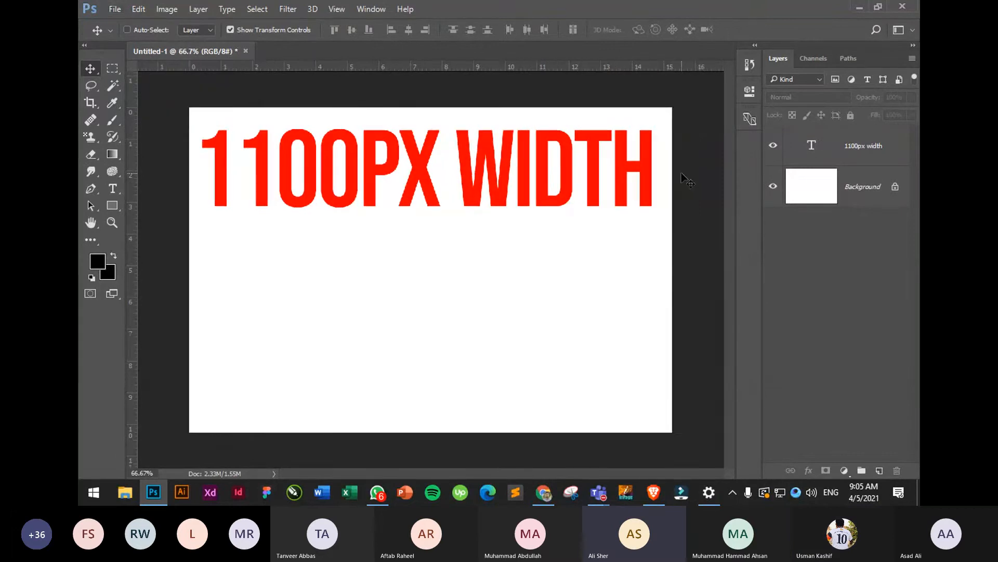
pyautogui.scroll(-1, 687, 179)
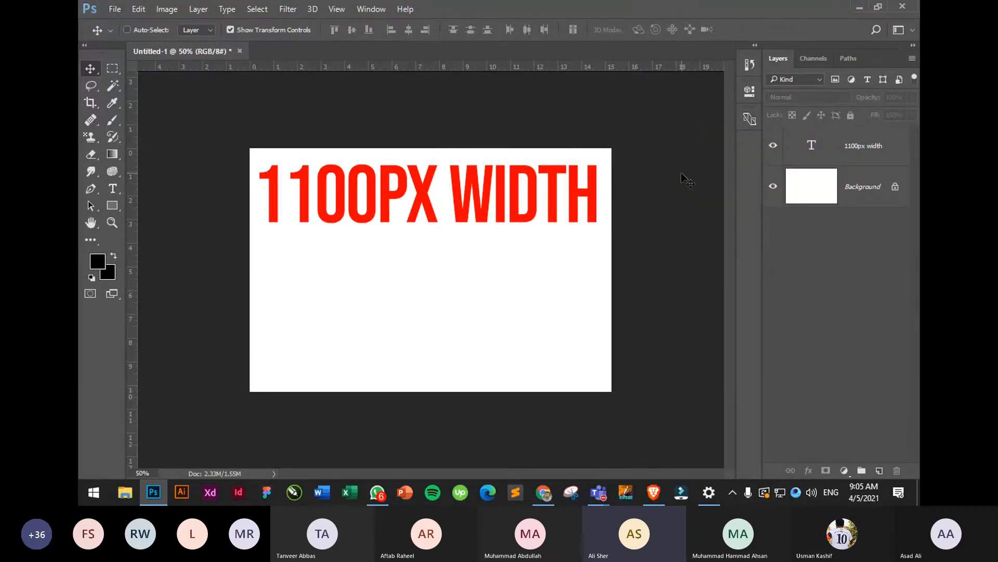
pyautogui.scroll(7, 687, 180)
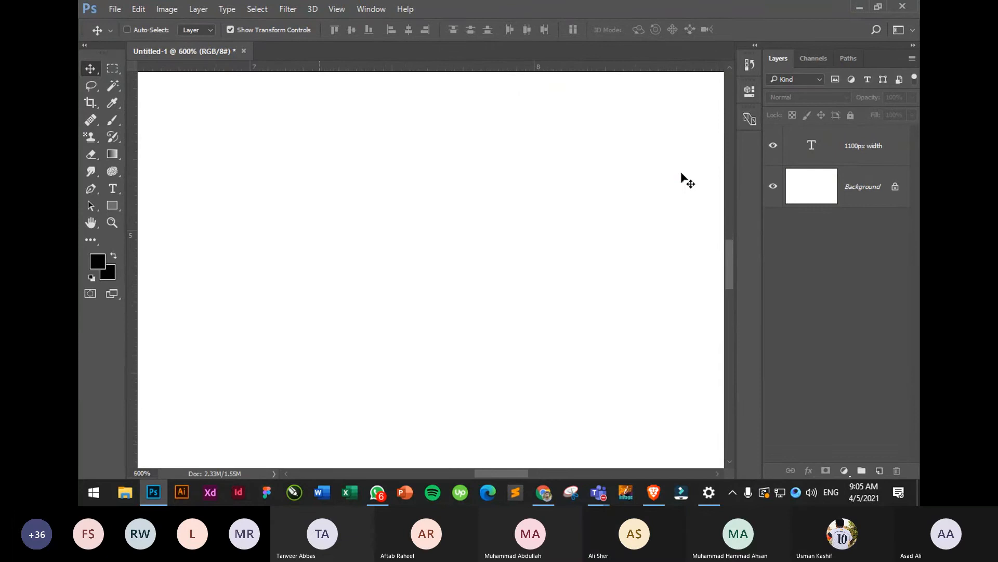
pyautogui.scroll(1, 688, 179)
pyautogui.scroll(4, 687, 179)
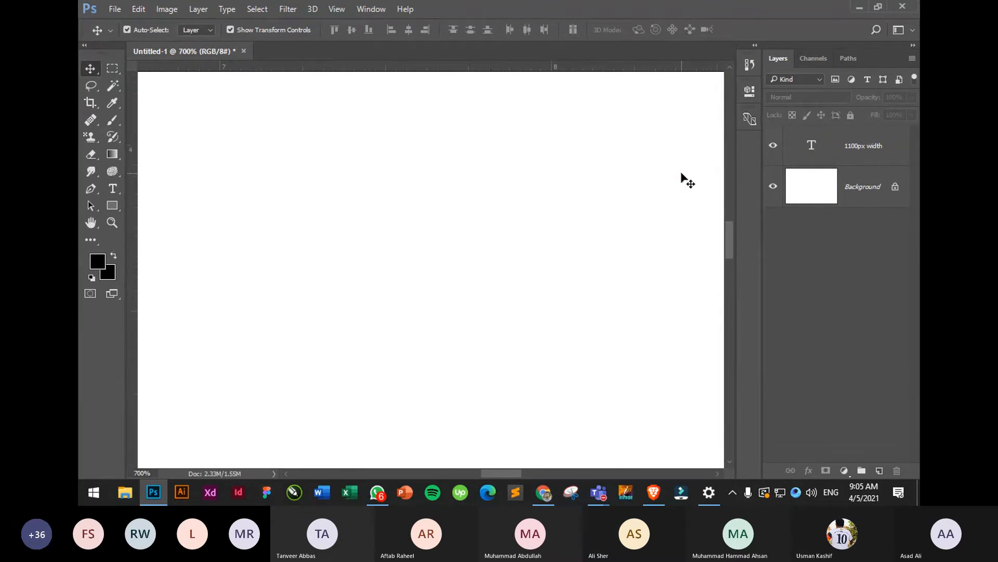
pyautogui.scroll(10, 687, 179)
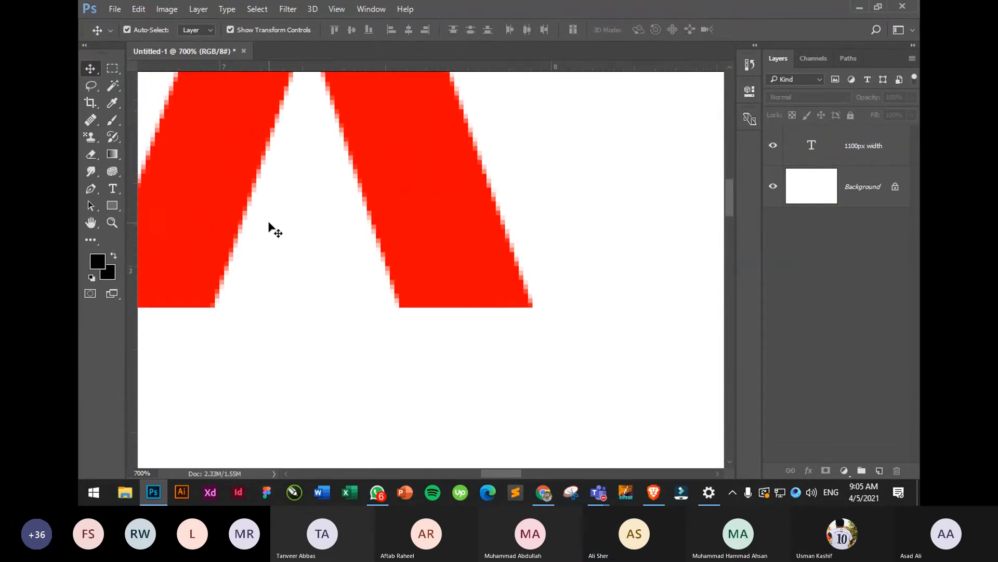
pyautogui.scroll(6, 269, 224)
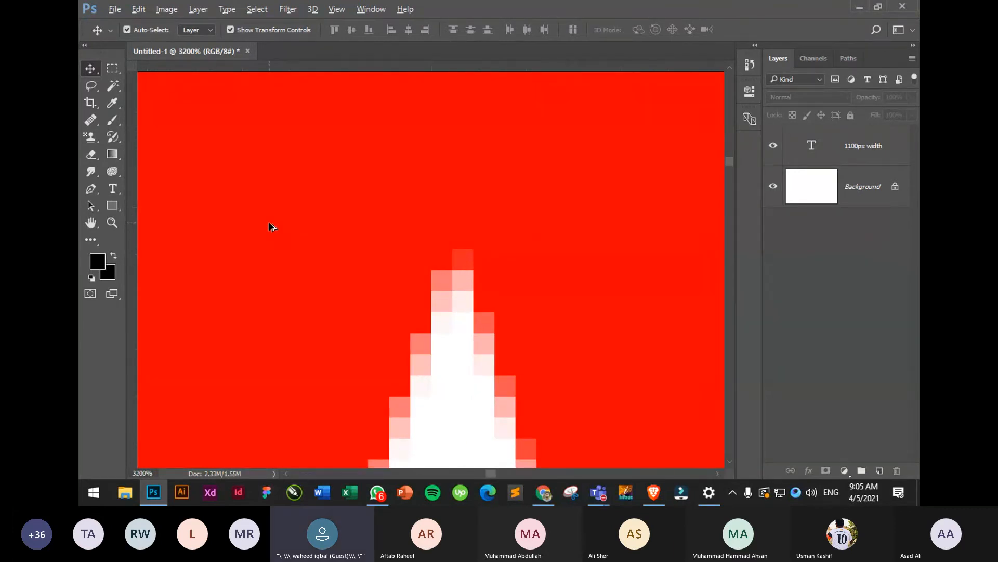
pyautogui.scroll(-12, 269, 223)
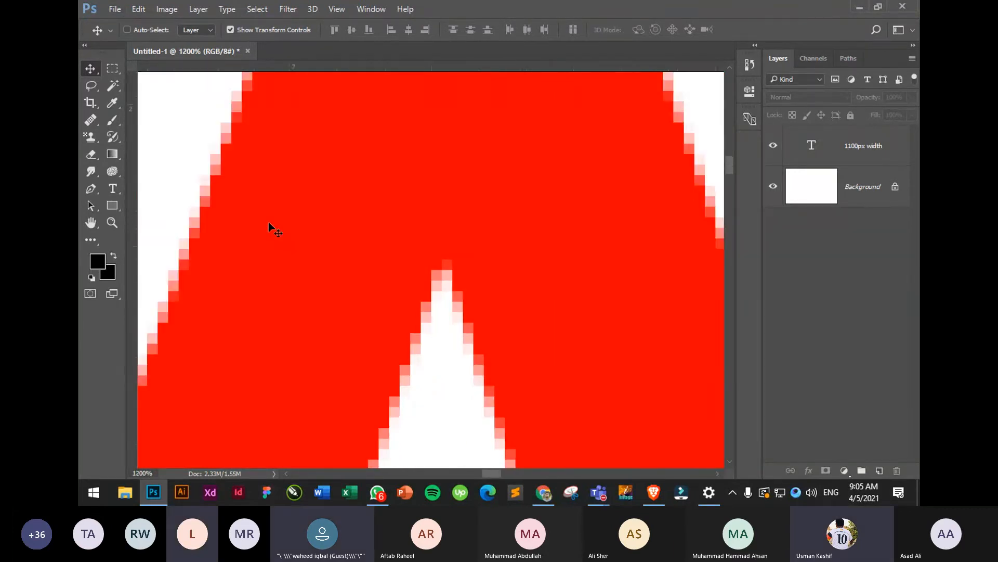
pyautogui.scroll(-2, 268, 222)
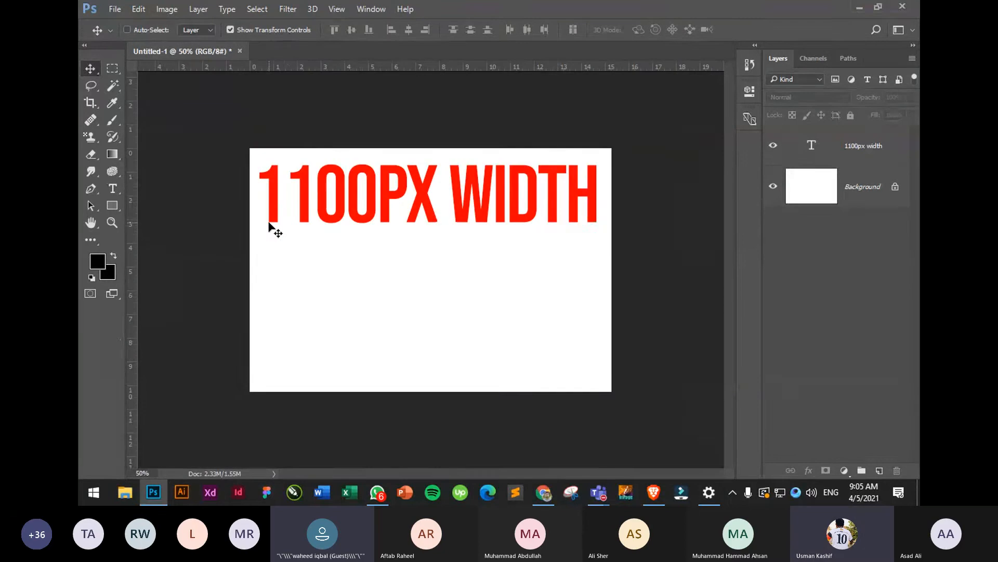
pyautogui.scroll(1, 269, 222)
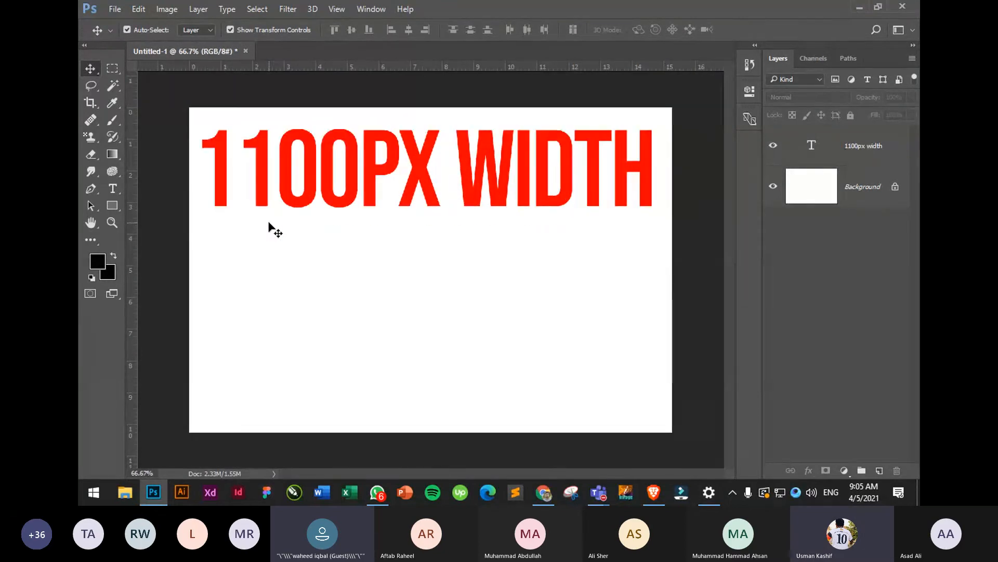
pyautogui.scroll(-1, 269, 222)
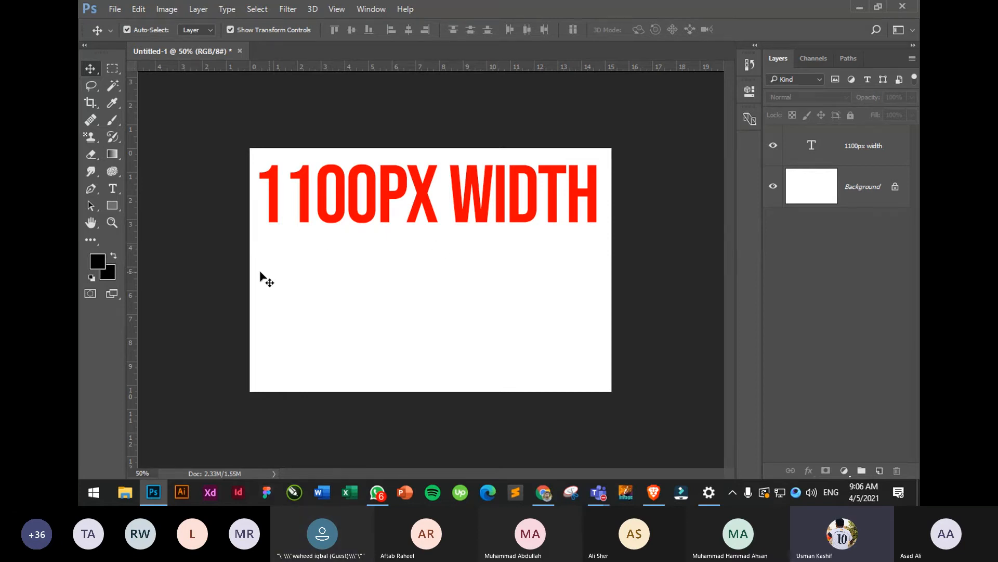
# Add the blue 72 pt text "72 PPI" in the empty area below the red heading
pyautogui.click(111, 174)
pyautogui.click(110, 188)
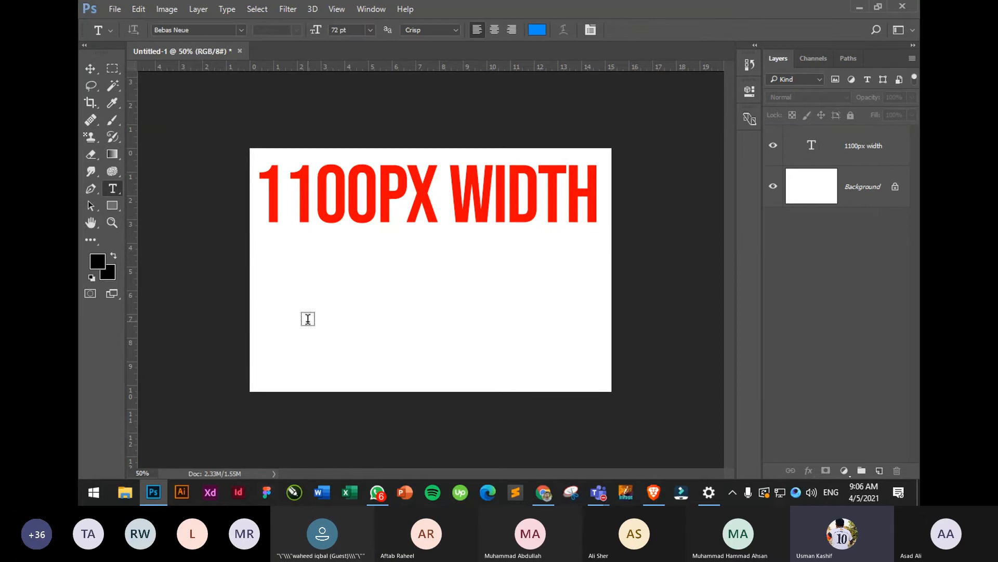
pyautogui.click(307, 320)
pyautogui.write('72')
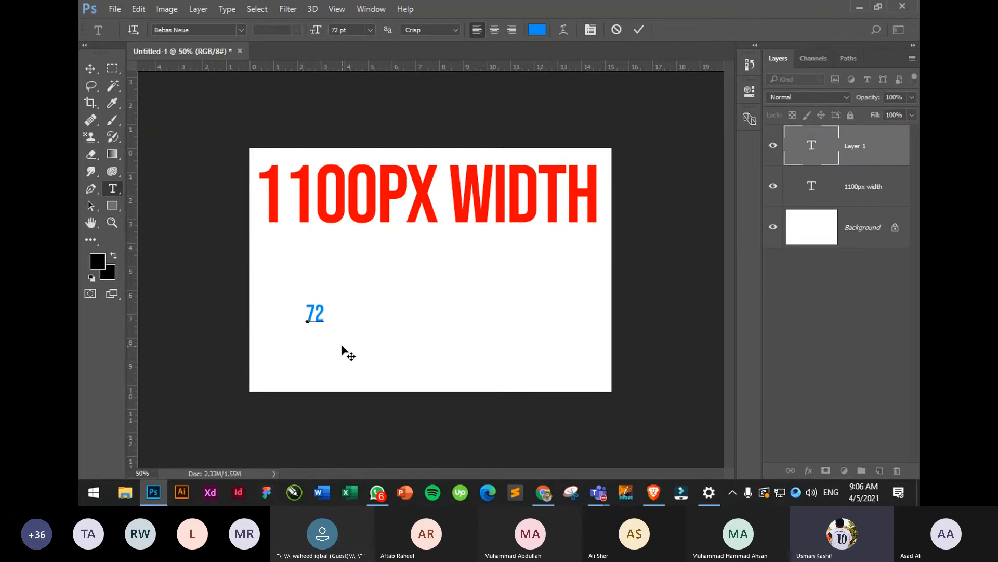
pyautogui.write(' P/I')
pyautogui.press('Left')
pyautogui.hotkey('shift', 'Left')
pyautogui.write('P')
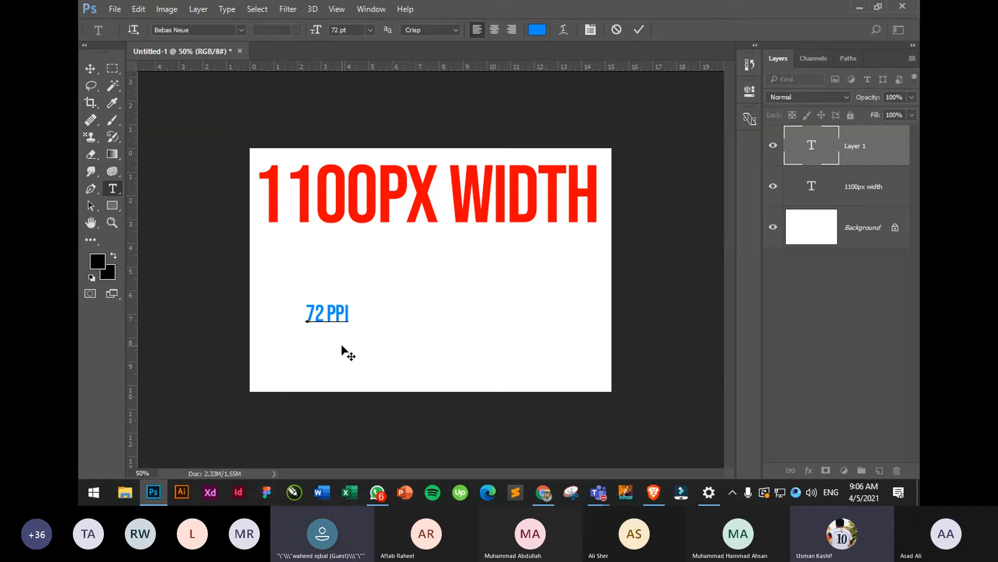
# Scale the 72 PPI text proportionally to about 331% and place it directly beneath the 1100PX WIDTH heading
pyautogui.click(90, 69)
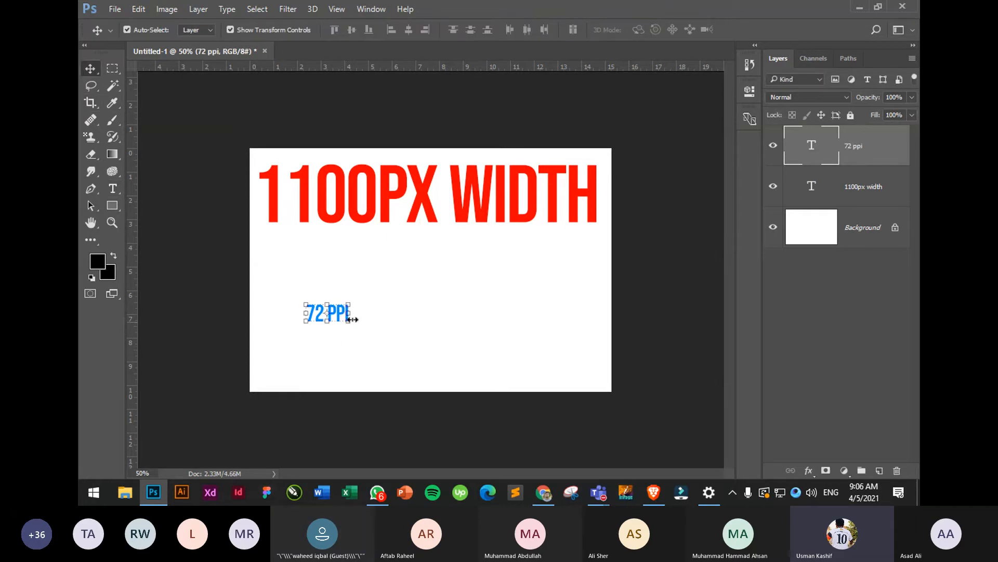
pyautogui.moveTo(347, 319); pyautogui.dragTo(447, 383)
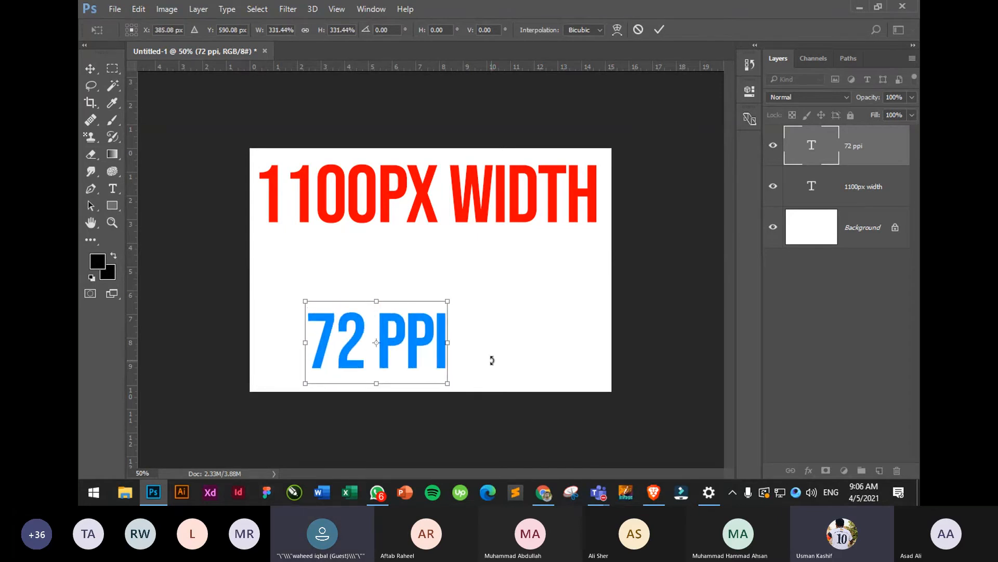
pyautogui.press('Return')
pyautogui.moveTo(395, 343); pyautogui.dragTo(368, 275)
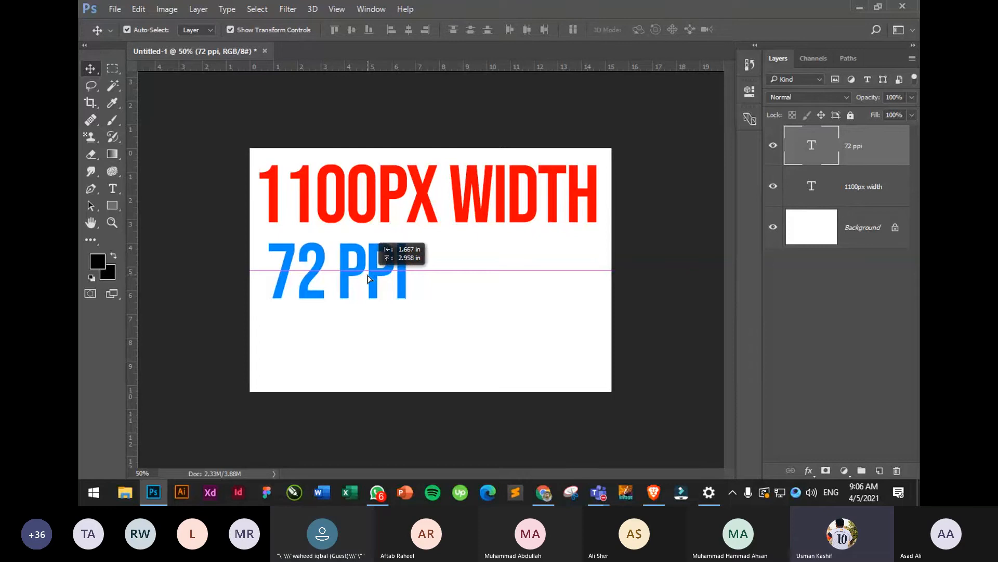
pyautogui.click(486, 278)
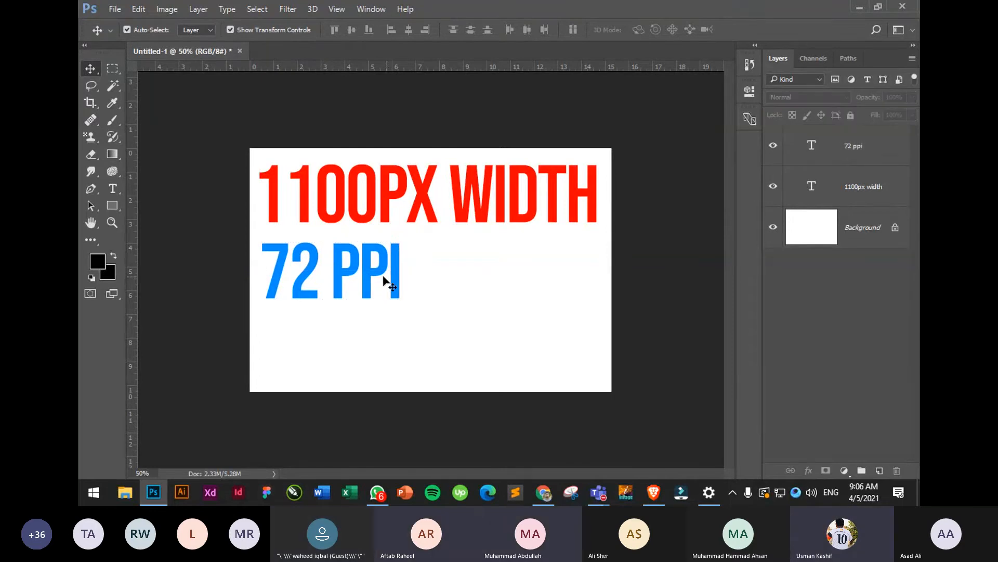
# Duplicate the 72 PPI text below itself and change the copy's wording to "300 PPI"
pyautogui.moveTo(344, 283); pyautogui.dragTo(257, 358)
pyautogui.click(112, 188)
pyautogui.click(308, 360)
pyautogui.write('00 PPI')
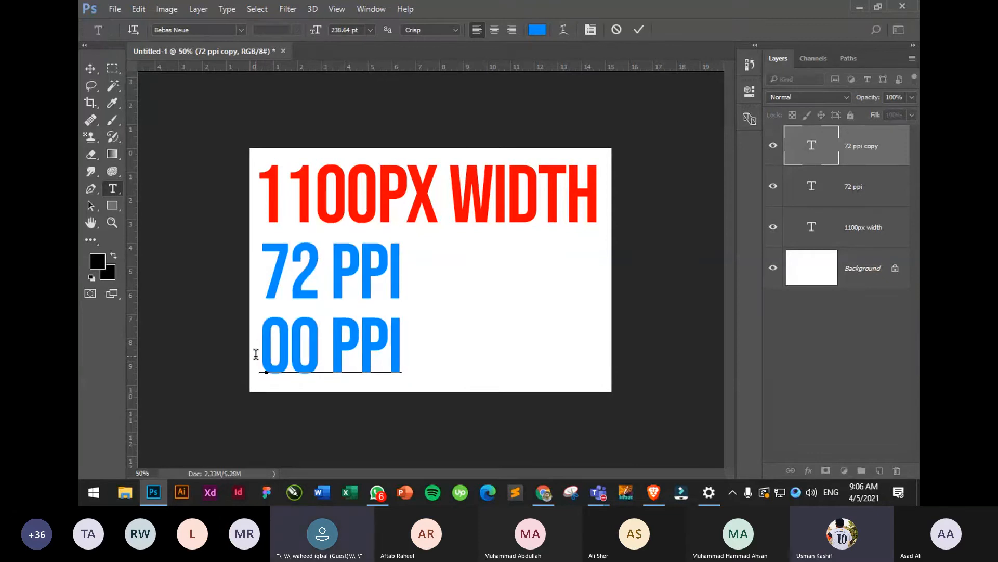
pyautogui.click(256, 354)
pyautogui.write('30')
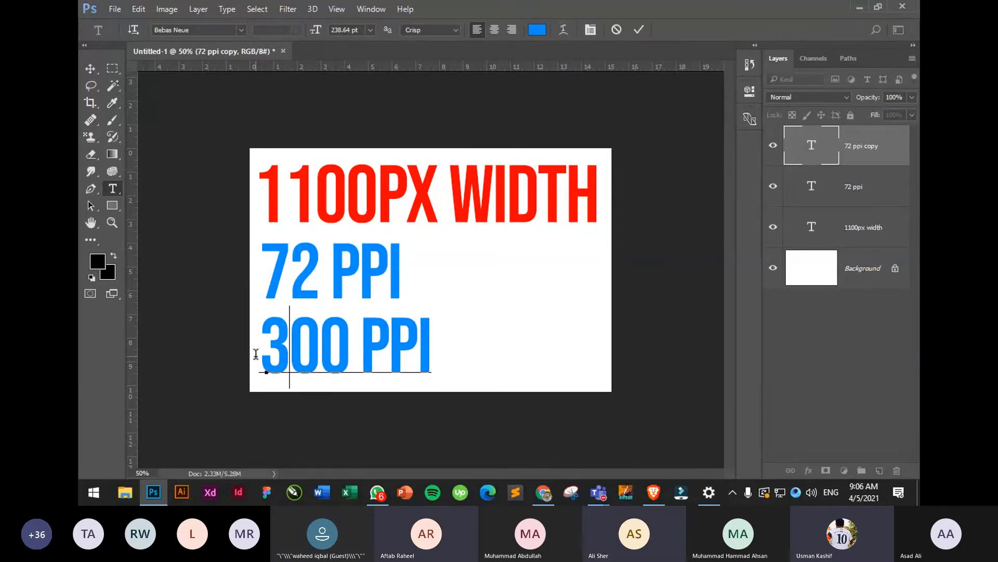
pyautogui.click(90, 68)
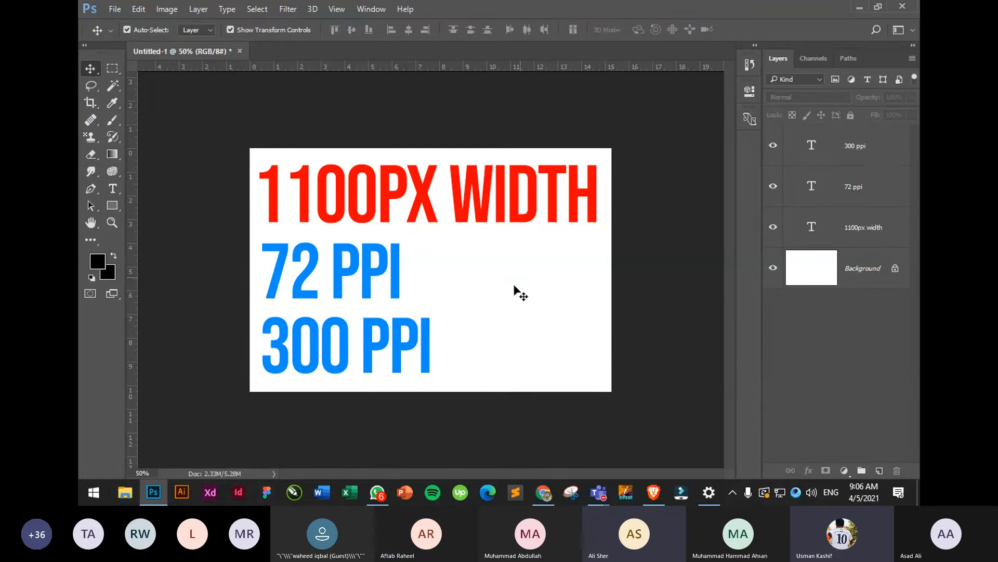
# Arrange the 72 PPI and 300 PPI texts side by side in one row under the red heading
pyautogui.moveTo(403, 356); pyautogui.dragTo(569, 289)
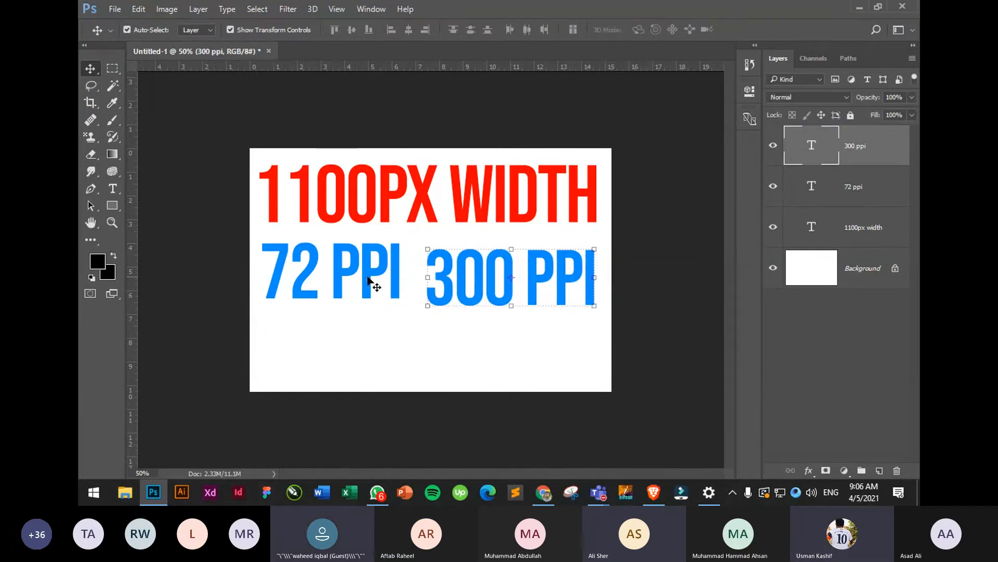
pyautogui.moveTo(399, 278); pyautogui.dragTo(408, 290)
pyautogui.click(478, 327)
pyautogui.click(502, 351)
pyautogui.moveTo(530, 292); pyautogui.dragTo(527, 292)
pyautogui.click(520, 348)
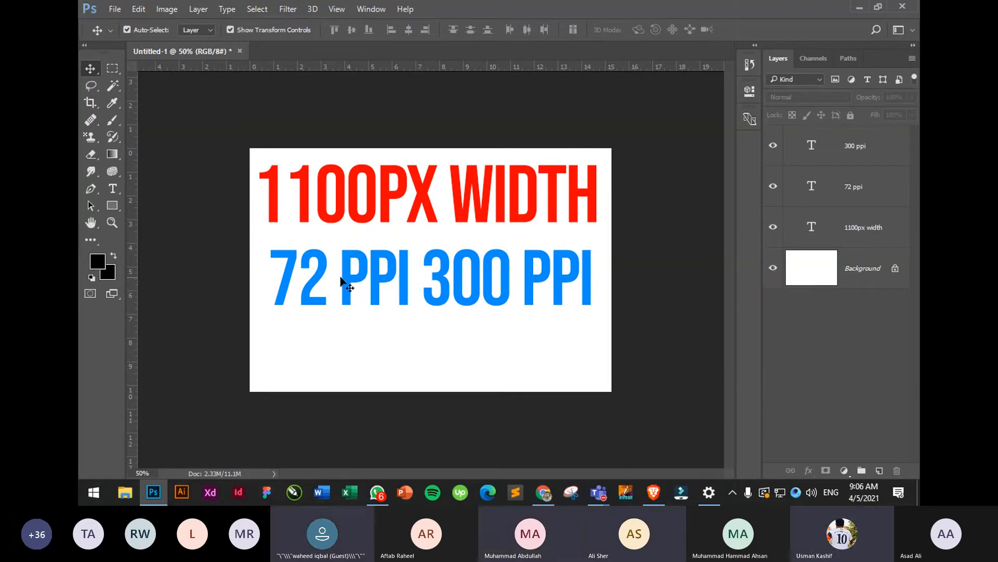
# Set the text color to black and add the text "PIXELS PER INCH" below the blue PPI labels
pyautogui.press('t')
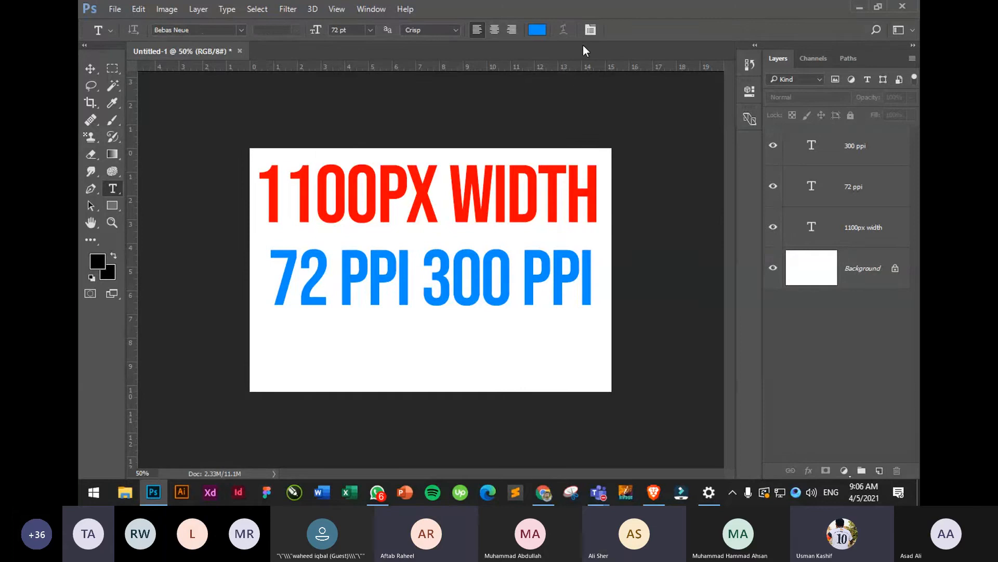
pyautogui.click(541, 30)
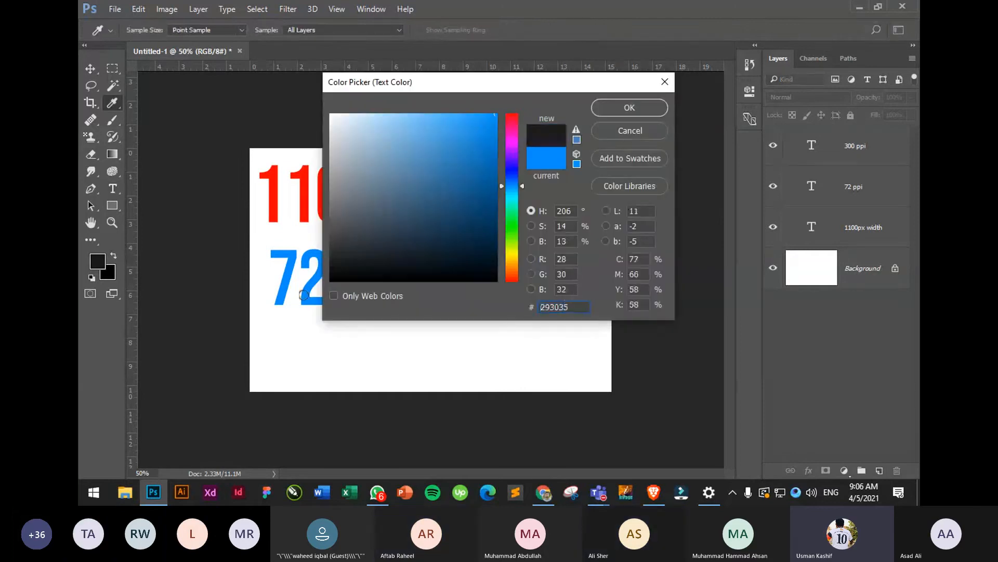
pyautogui.click(631, 108)
pyautogui.click(354, 349)
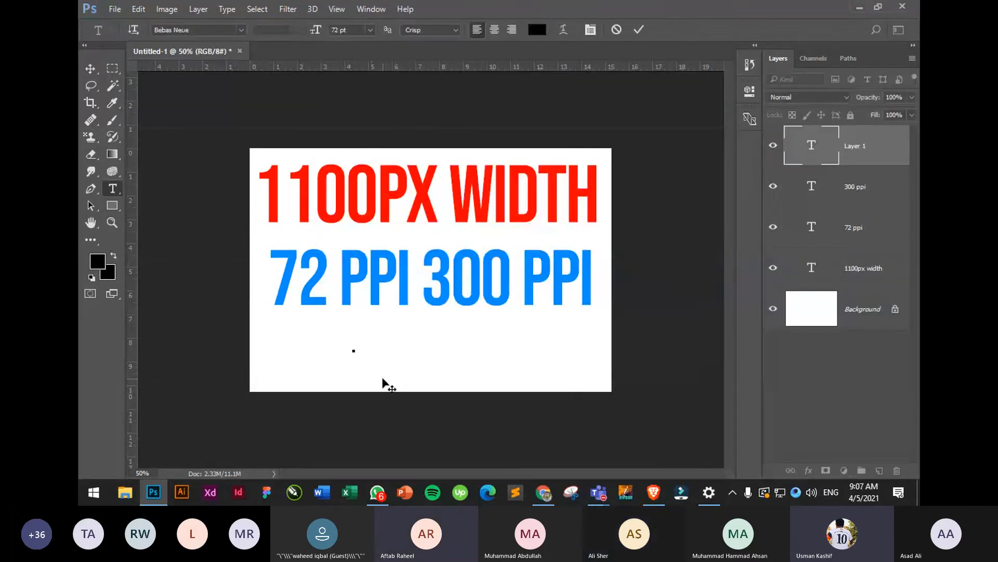
pyautogui.write('px')
pyautogui.press('BackSpace')
pyautogui.write('ixel')
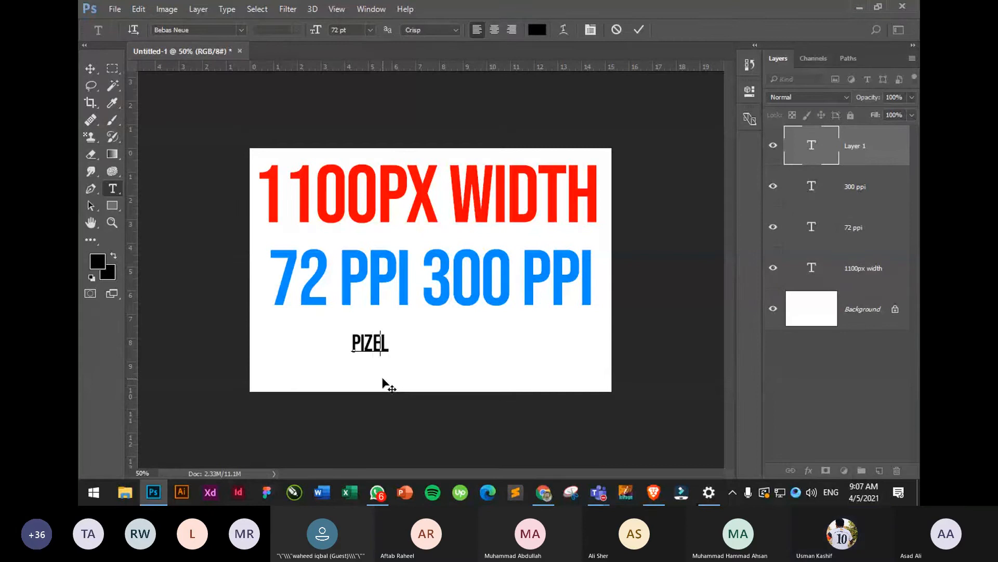
pyautogui.press('BackSpace')
pyautogui.press('BackSpace')
pyautogui.press('BackSpace')
pyautogui.write('xels per inch')
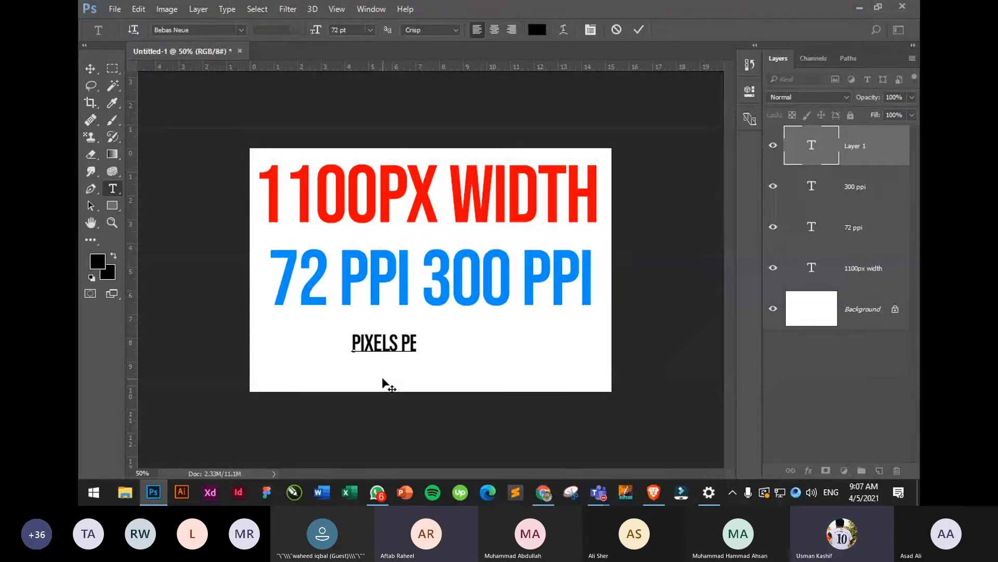
# Shrink the PIXELS PER INCH text and place one copy under 72 PPI and another under 300 PPI
pyautogui.click(90, 68)
pyautogui.moveTo(451, 353); pyautogui.dragTo(576, 319)
pyautogui.hotkey('ctrl', 't')
pyautogui.doubleClick(387, 328)
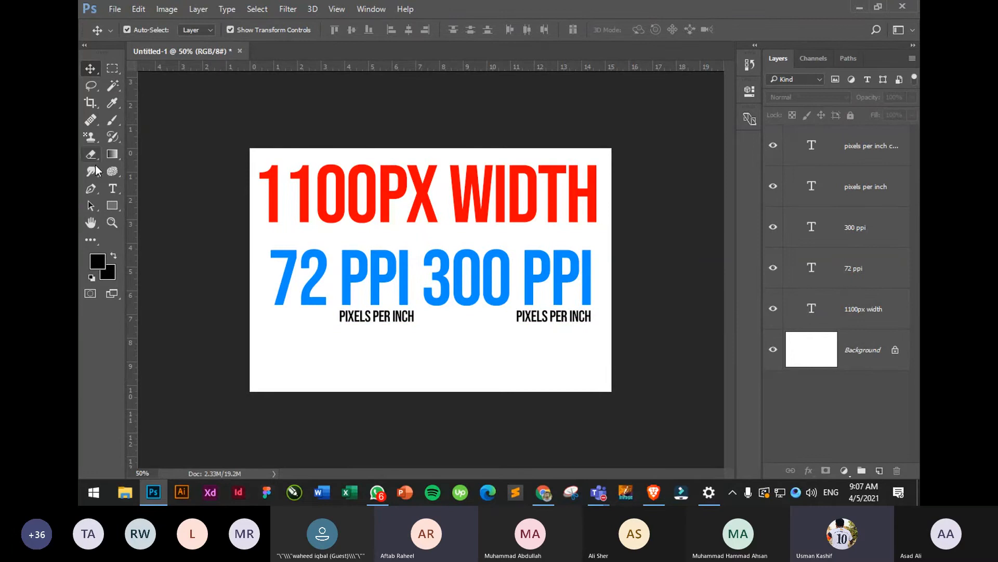
# Draw a 36 by 36 px square with black fill and no stroke in the blank area below the PPI labels
pyautogui.moveTo(112, 205); pyautogui.dragTo(144, 205)
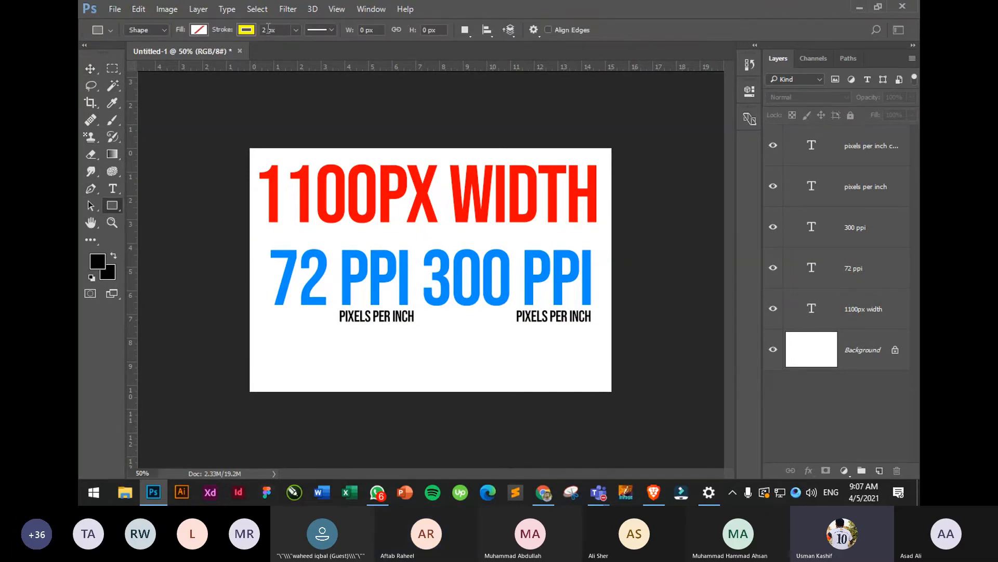
pyautogui.click(247, 29)
pyautogui.click(190, 54)
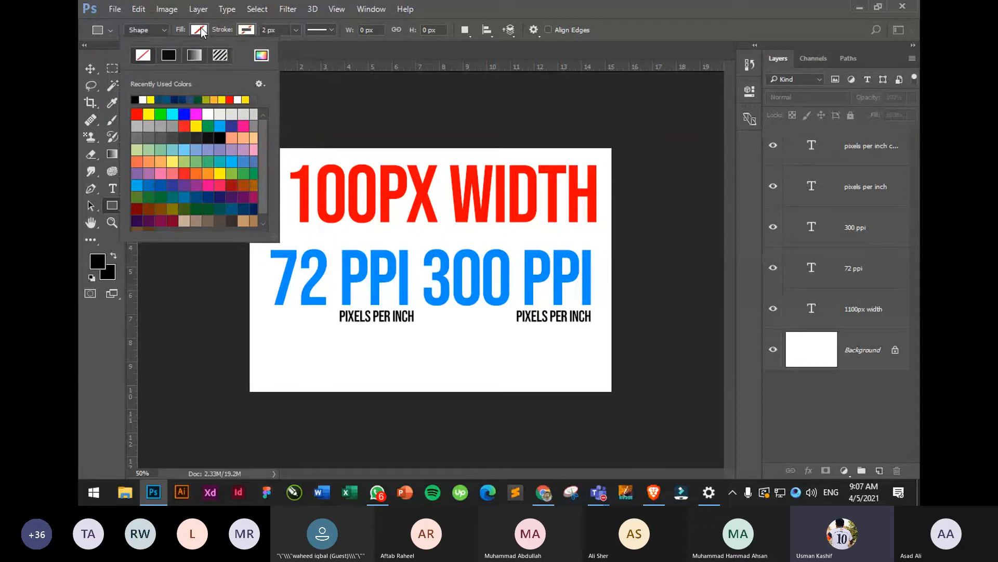
pyautogui.click(136, 100)
pyautogui.moveTo(453, 330)
pyautogui.mouseDown()
pyautogui.moveTo(467, 349)
pyautogui.moveTo(463, 339)
pyautogui.mouseUp()
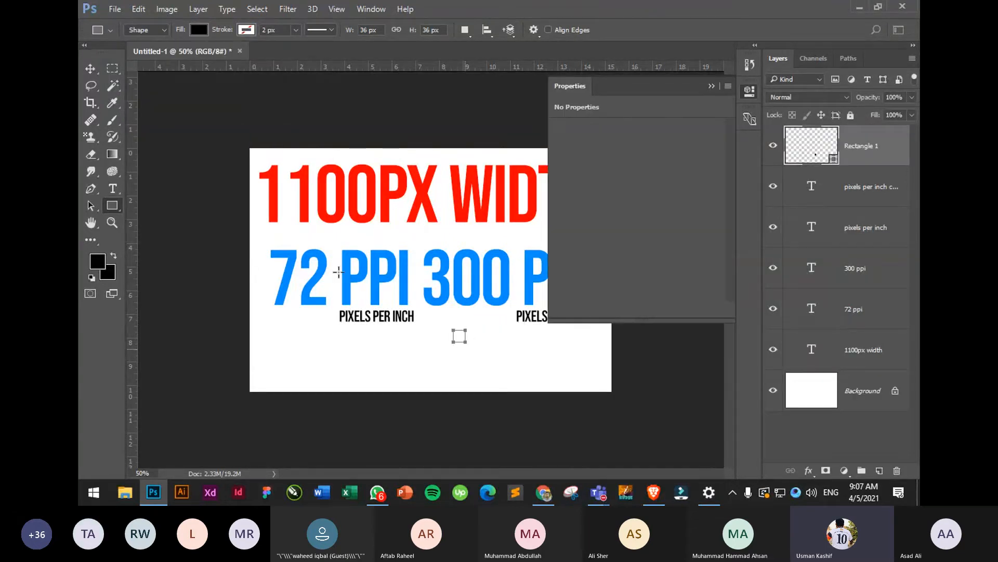
pyautogui.click(711, 86)
pyautogui.click(90, 68)
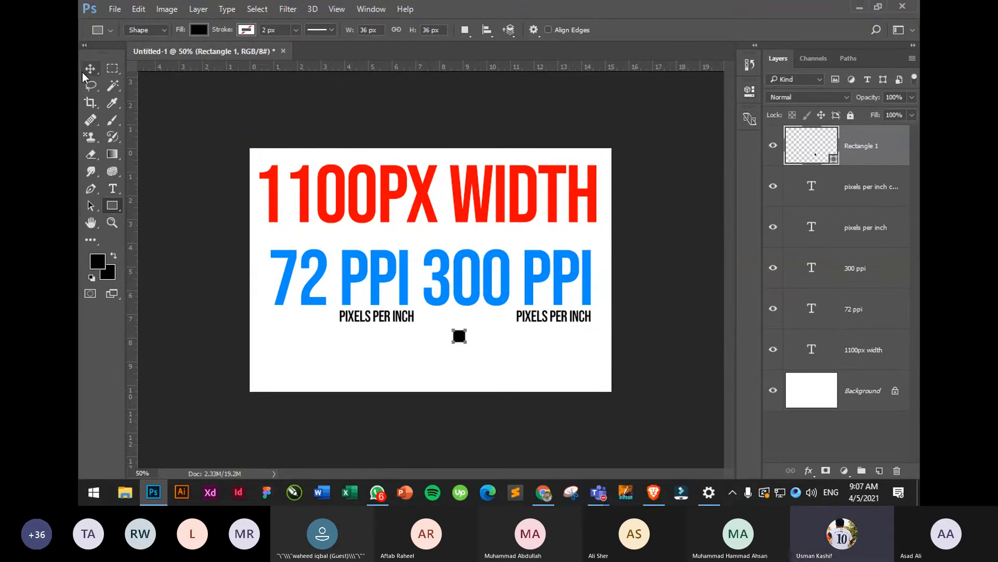
# Place a copy of the black square below 72 PPI and shift the original slightly to the right below 300 PPI
pyautogui.click(526, 373)
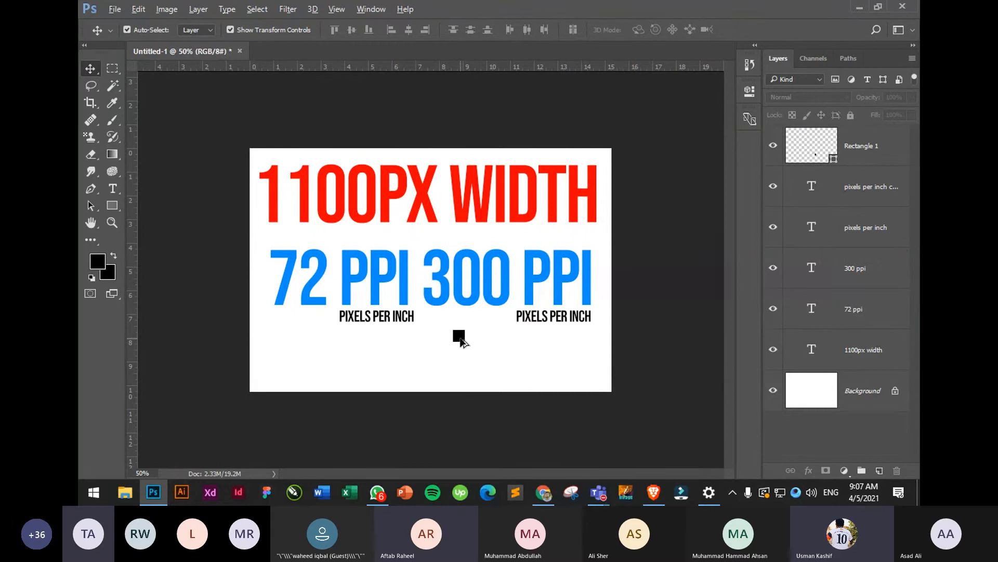
pyautogui.moveTo(462, 342); pyautogui.dragTo(305, 339)
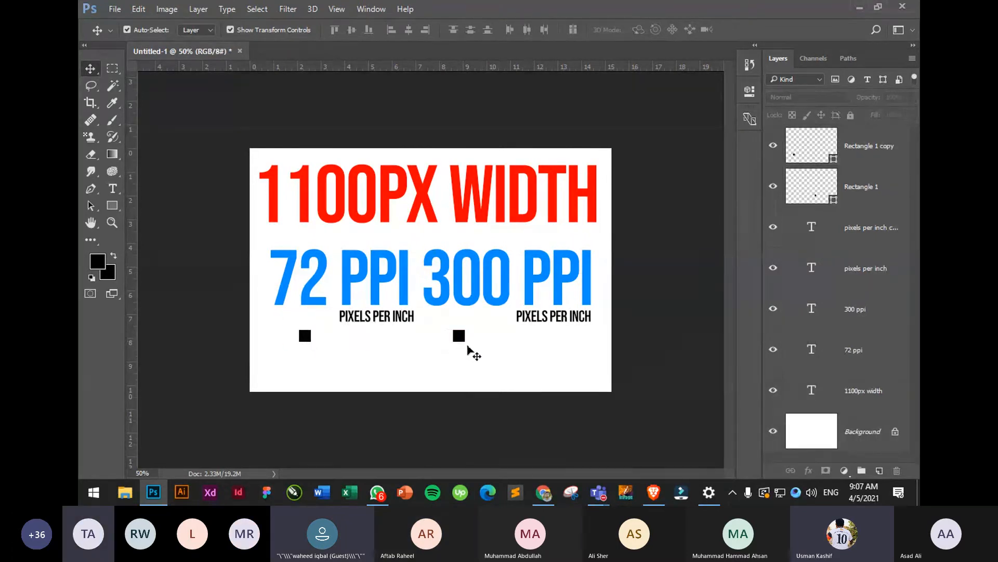
pyautogui.moveTo(460, 338); pyautogui.dragTo(467, 339)
pyautogui.click(480, 362)
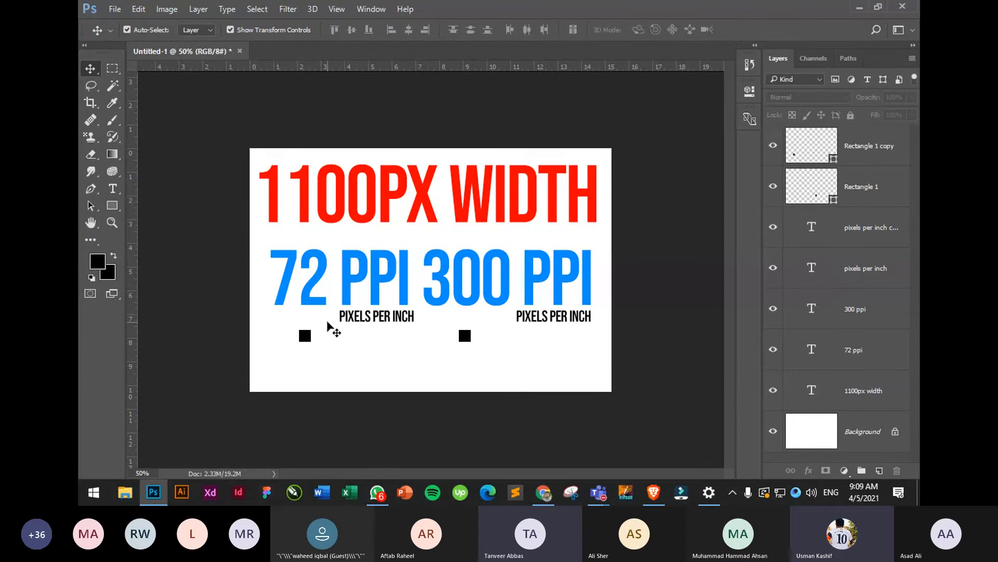
pyautogui.moveTo(467, 363); pyautogui.dragTo(281, 339)
pyautogui.click(331, 388)
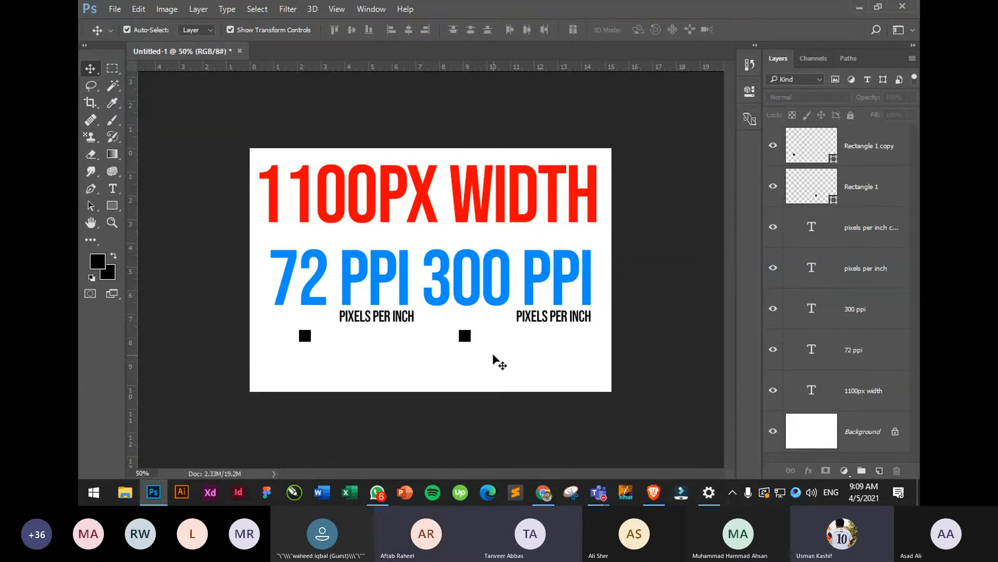
pyautogui.moveTo(493, 356); pyautogui.dragTo(459, 327)
pyautogui.click(464, 366)
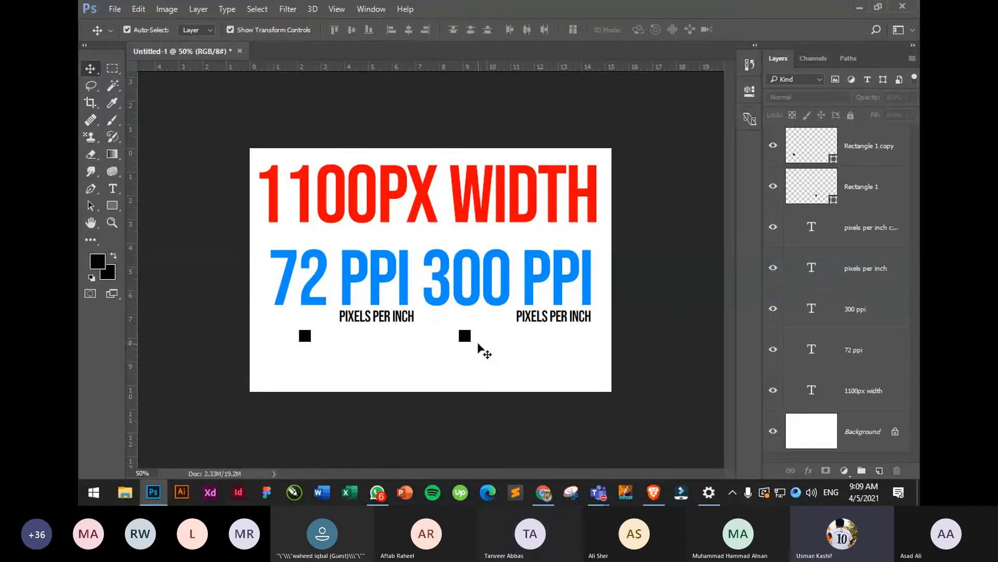
# Move both black squares up together so they sit level with the PIXELS PER INCH labels
pyautogui.hotkey('ctrl', '+')
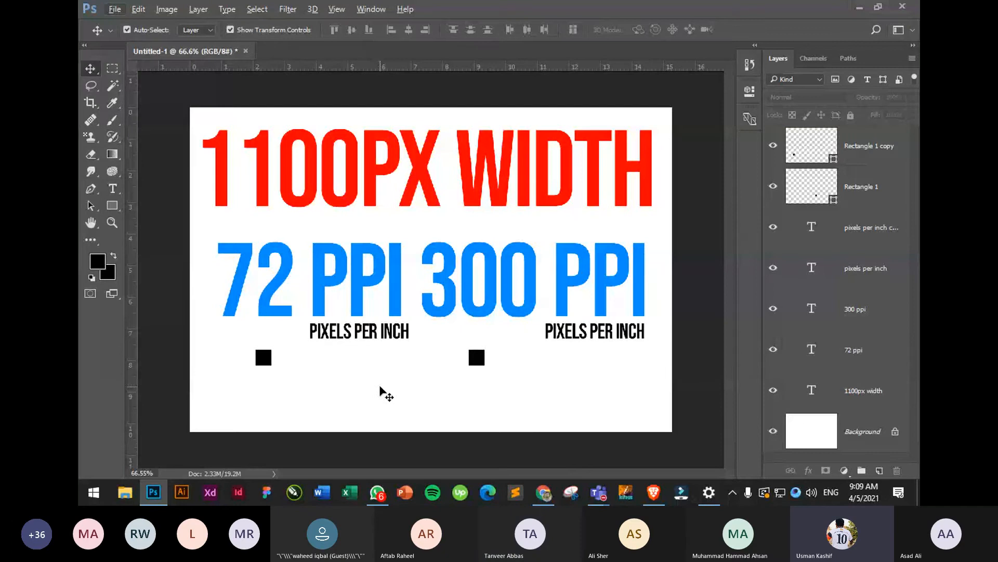
pyautogui.click(477, 358)
pyautogui.keyDown('shift'); pyautogui.click(270, 363); pyautogui.keyUp('shift')
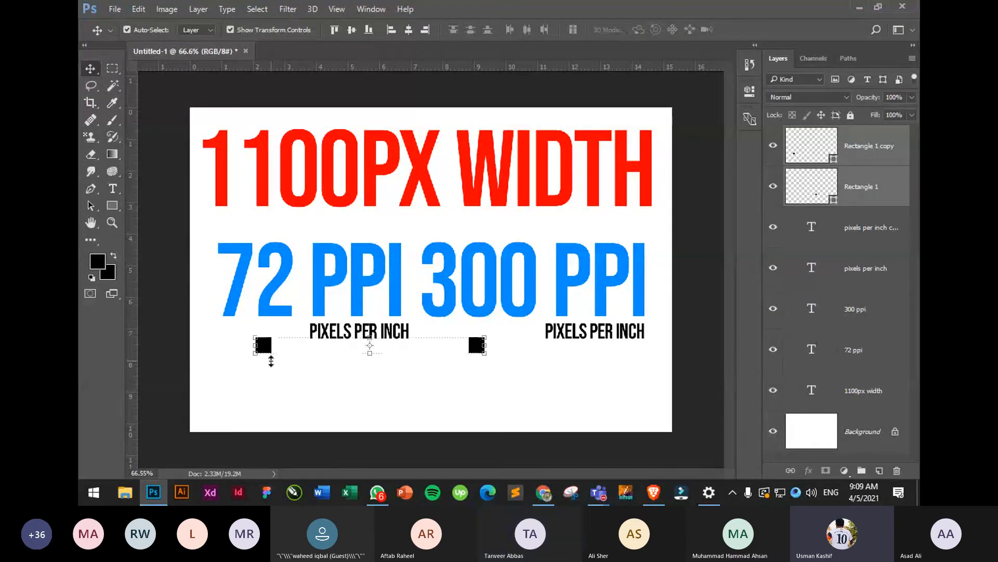
pyautogui.hotkey('shift', 'Up')
pyautogui.hotkey('shift', 'Up')
pyautogui.hotkey('shift', 'Up')
pyautogui.hotkey('shift', 'Up')
pyautogui.hotkey('shift', 'Up')
pyautogui.hotkey('shift', 'Up')
pyautogui.click(317, 366)
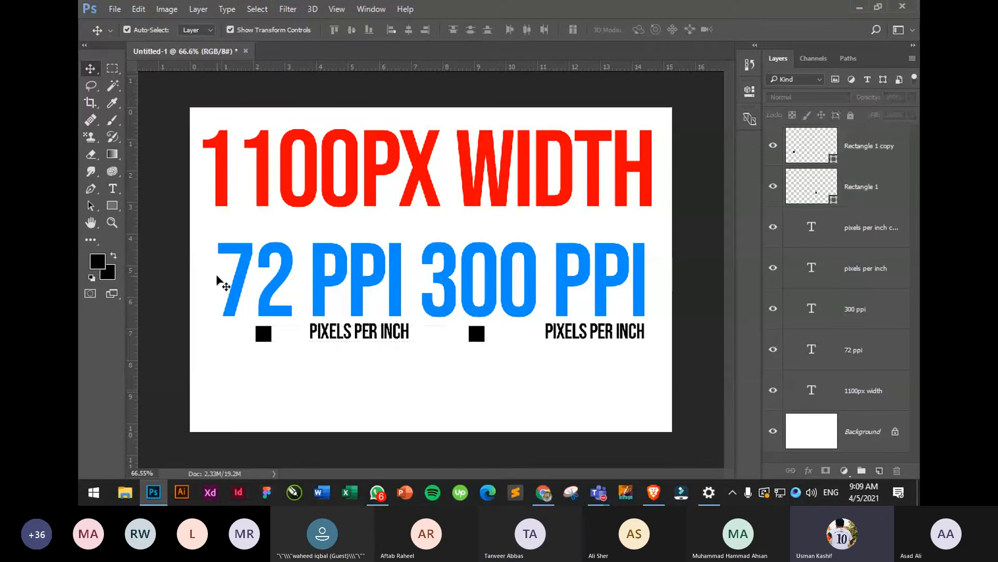
# Set the text color to red and add the text "DIGITAL MEDIA" in the blank area below 72 PPI
pyautogui.click(112, 189)
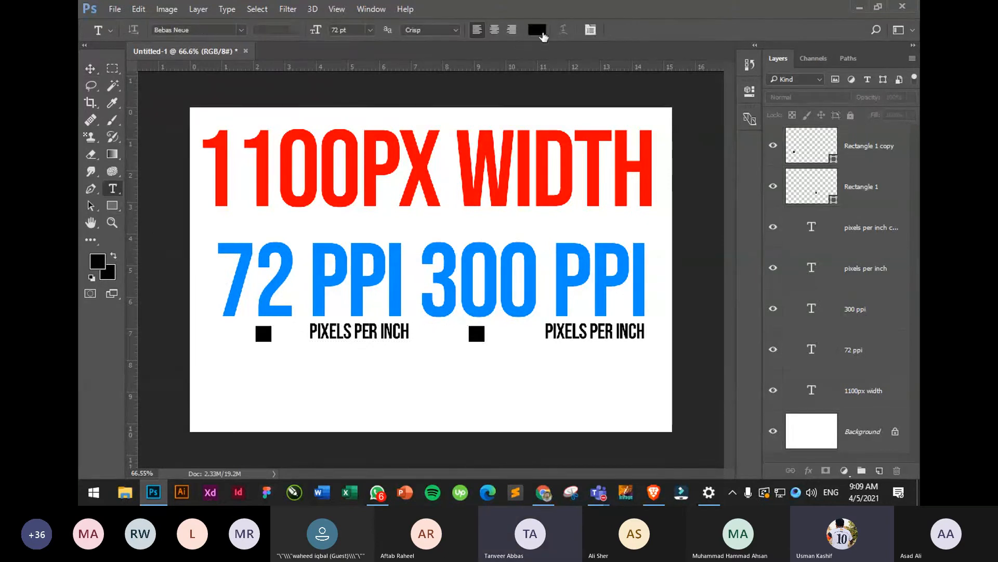
pyautogui.click(541, 34)
pyautogui.moveTo(417, 174); pyautogui.dragTo(570, 101)
pyautogui.click(630, 107)
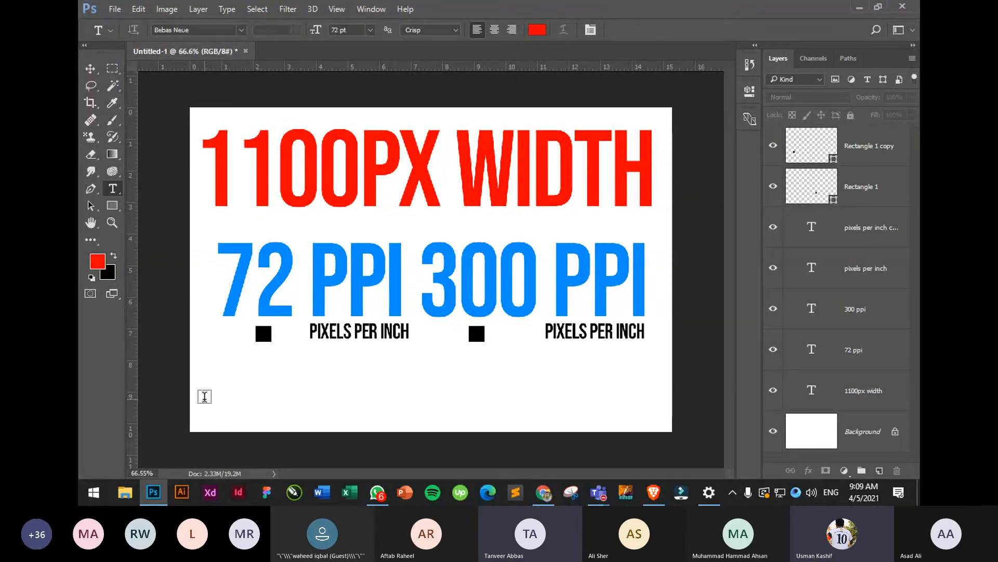
pyautogui.click(242, 416)
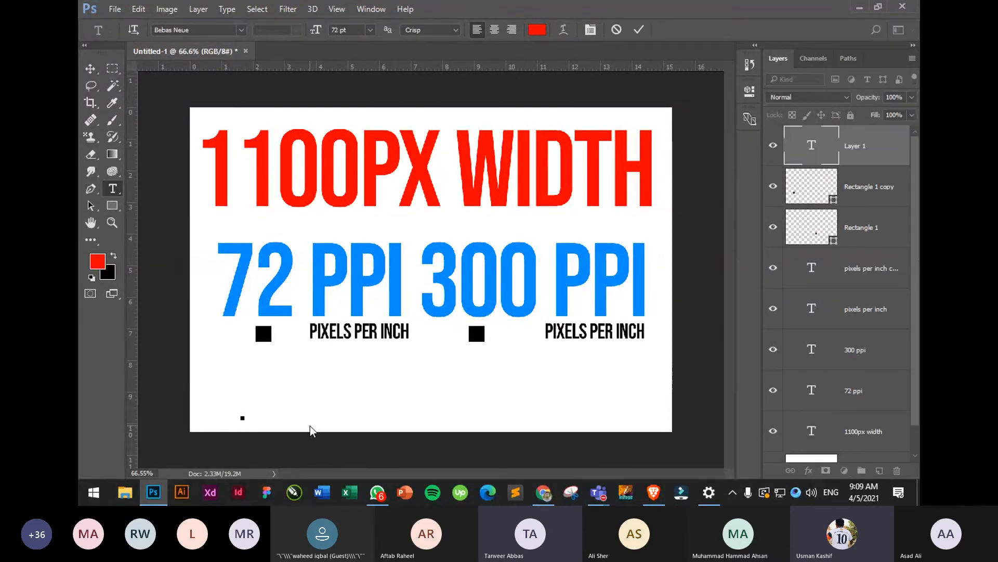
pyautogui.write('digita')
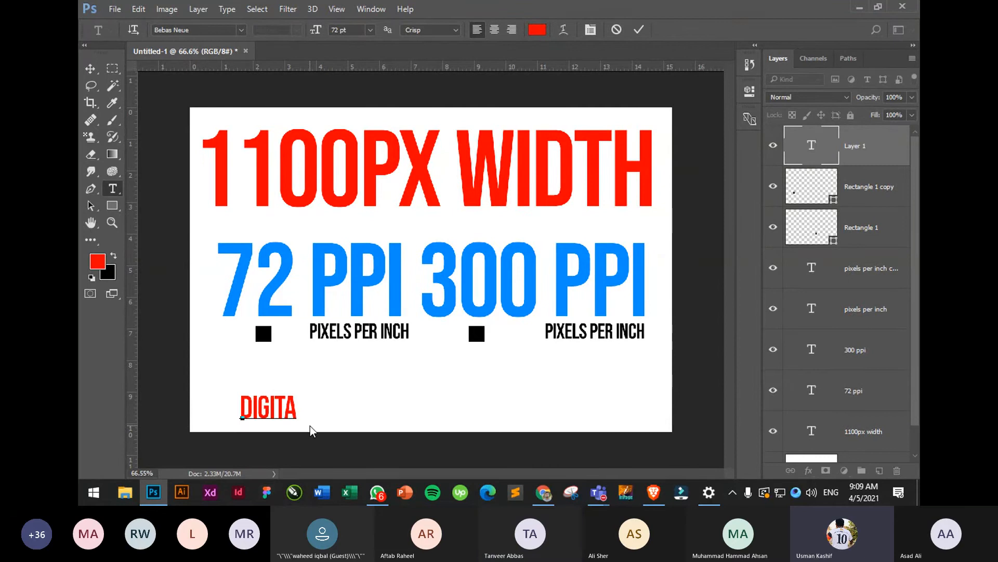
pyautogui.write('l media')
# Enlarge the DIGITAL MEDIA text and place a copy beside it below 300 PPI
pyautogui.click(90, 68)
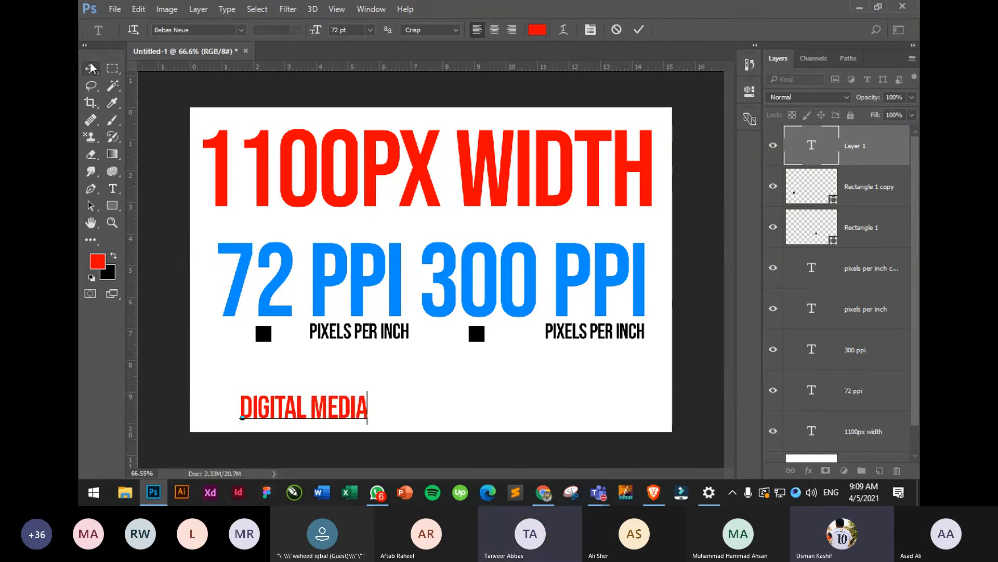
pyautogui.moveTo(371, 398); pyautogui.dragTo(644, 405)
pyautogui.press('Return')
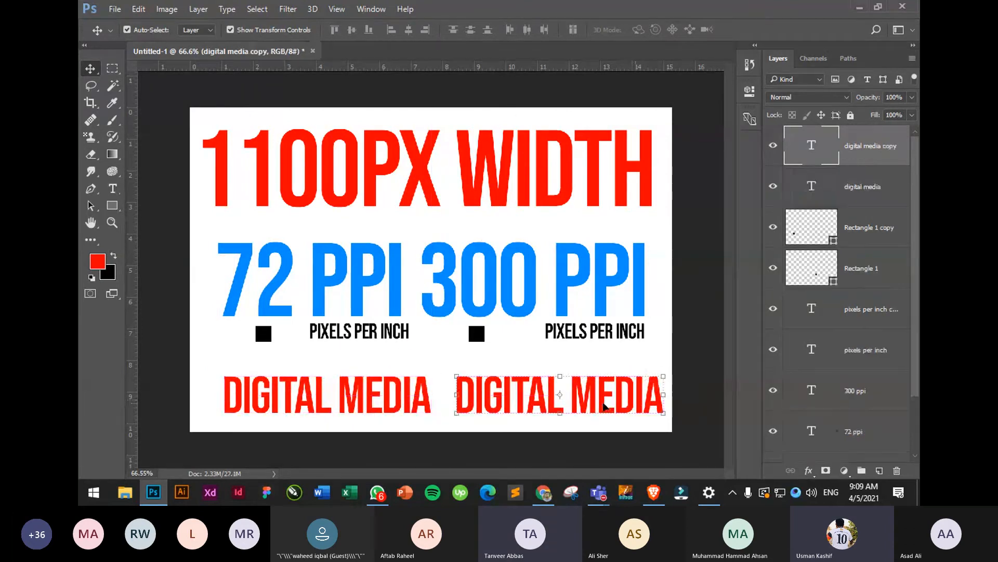
# Change the wording of the DIGITAL MEDIA copy below 300 PPI to "PRINT MEDIA"
pyautogui.click(113, 189)
pyautogui.click(564, 390)
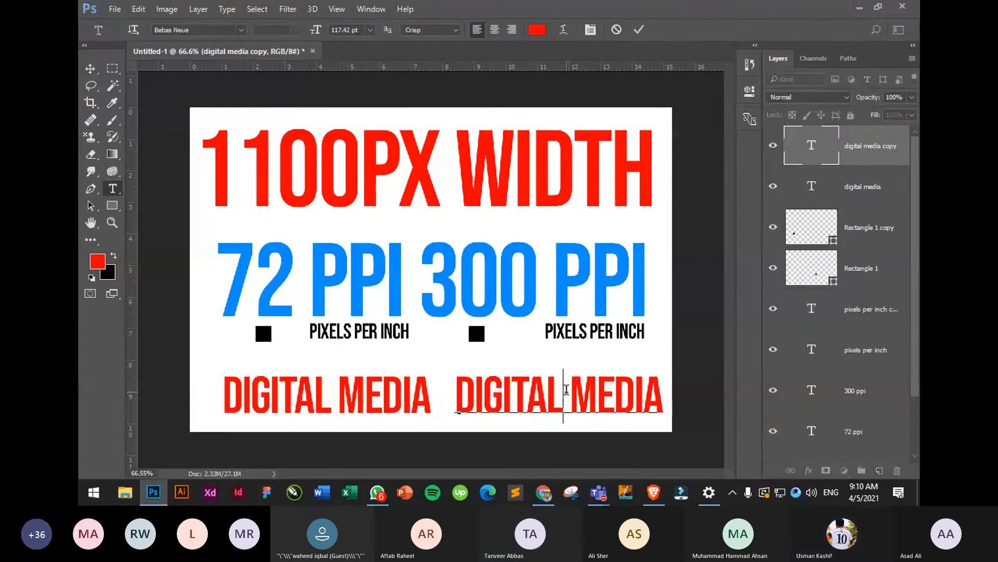
pyautogui.hotkey('shift', 'Left')
pyautogui.hotkey('shift', 'Left')
pyautogui.hotkey('shift', 'Left')
pyautogui.hotkey('shift', 'Left')
pyautogui.hotkey('shift', 'Left')
pyautogui.hotkey('shift', 'Left')
pyautogui.hotkey('shift', 'Left')
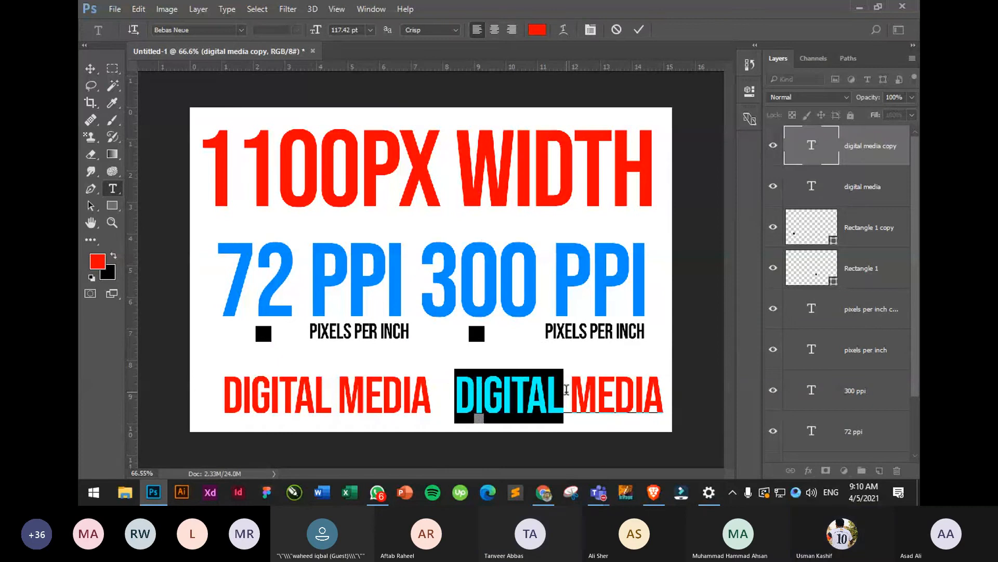
pyautogui.write('PRINT')
pyautogui.hotkey('ctrl', 'a')
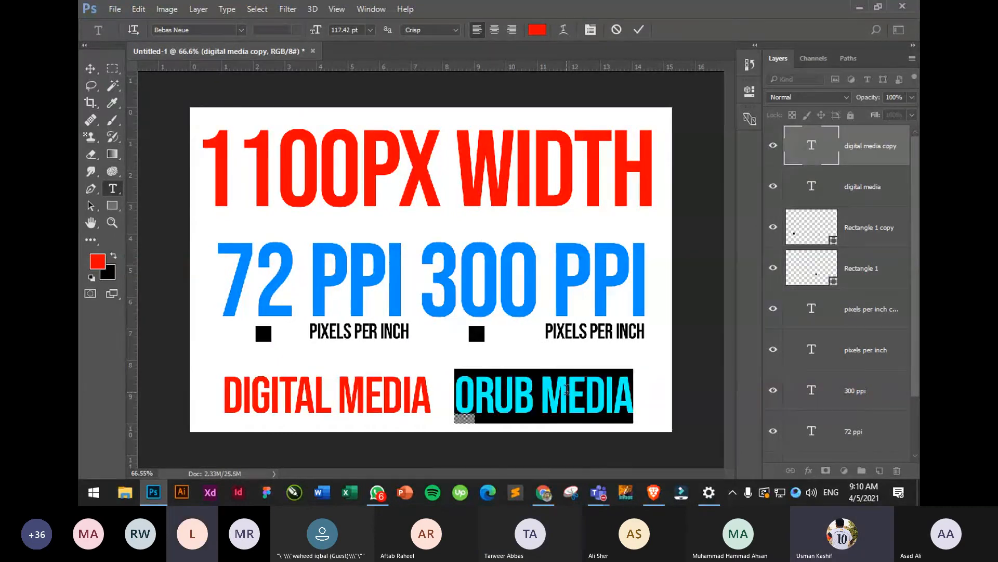
pyautogui.write('PRINT MEDIA')
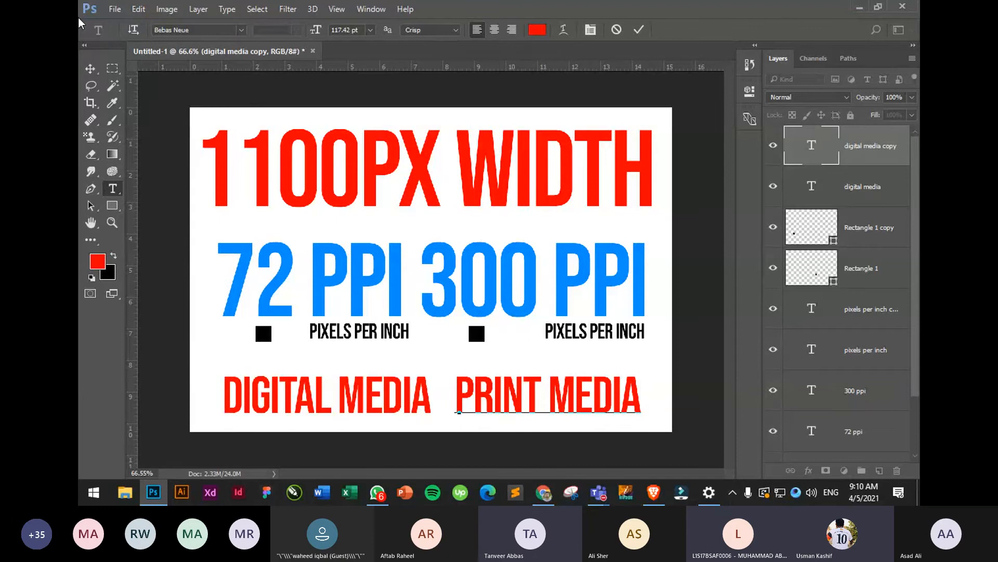
pyautogui.click(90, 68)
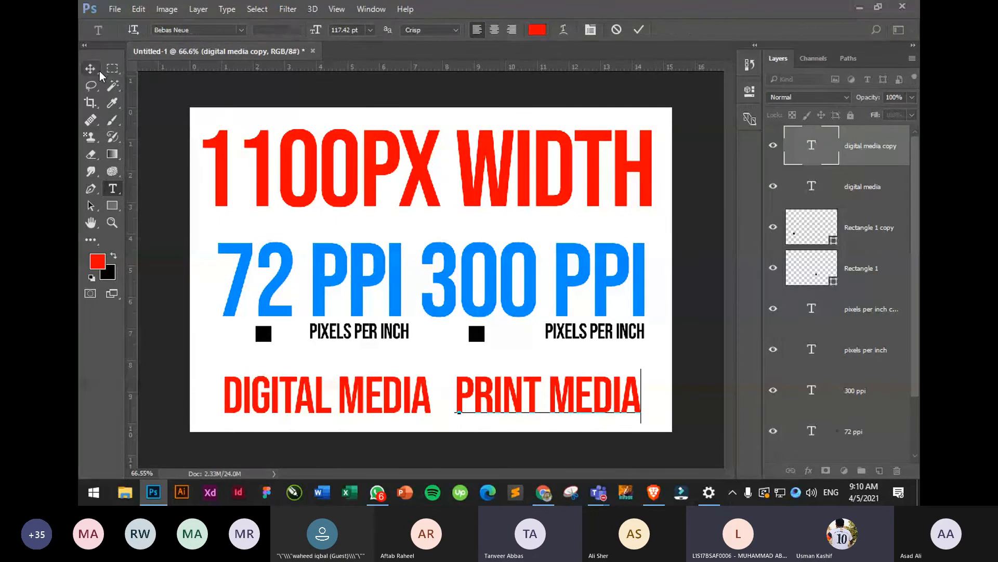
pyautogui.click(663, 408)
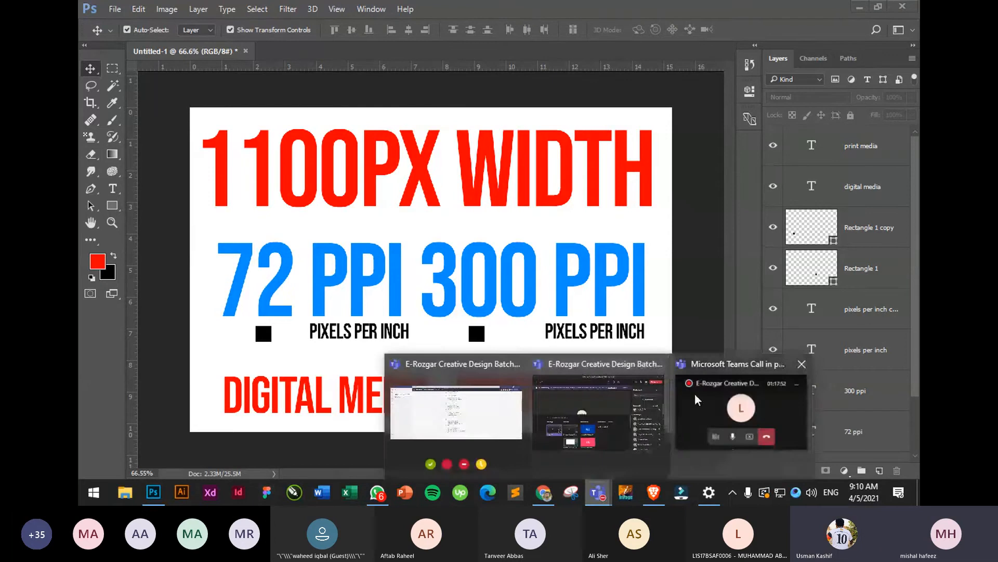
# Switch to the Microsoft Teams meeting, look through its participants list, and return to Photoshop
pyautogui.click(712, 398)
pyautogui.click(733, 414)
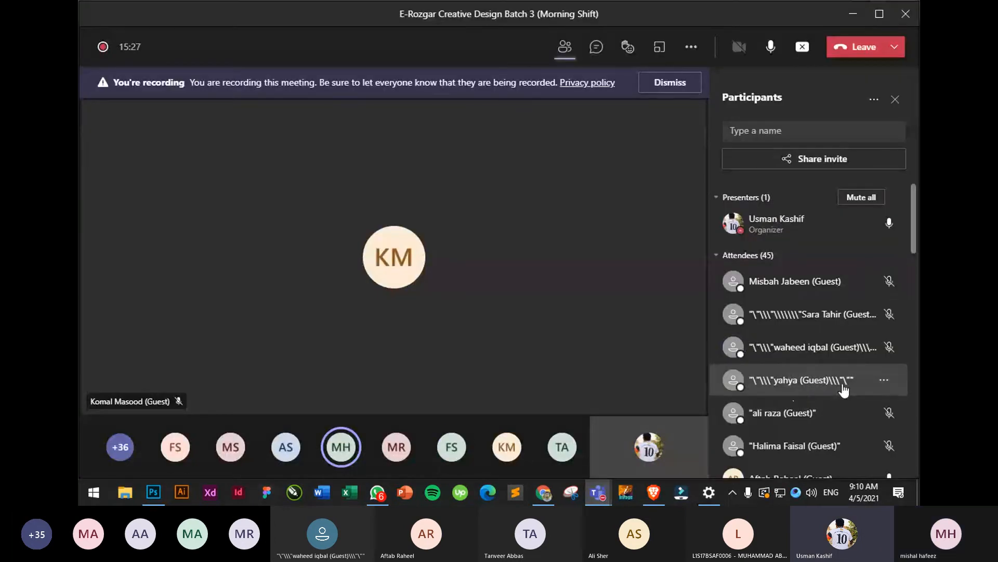
pyautogui.scroll(-4, 842, 386)
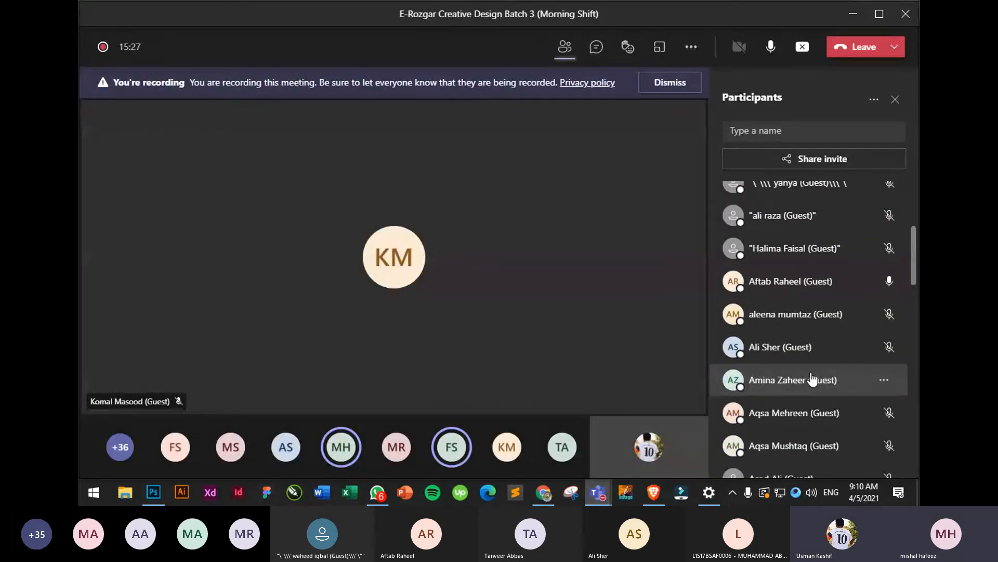
pyautogui.scroll(5, 813, 379)
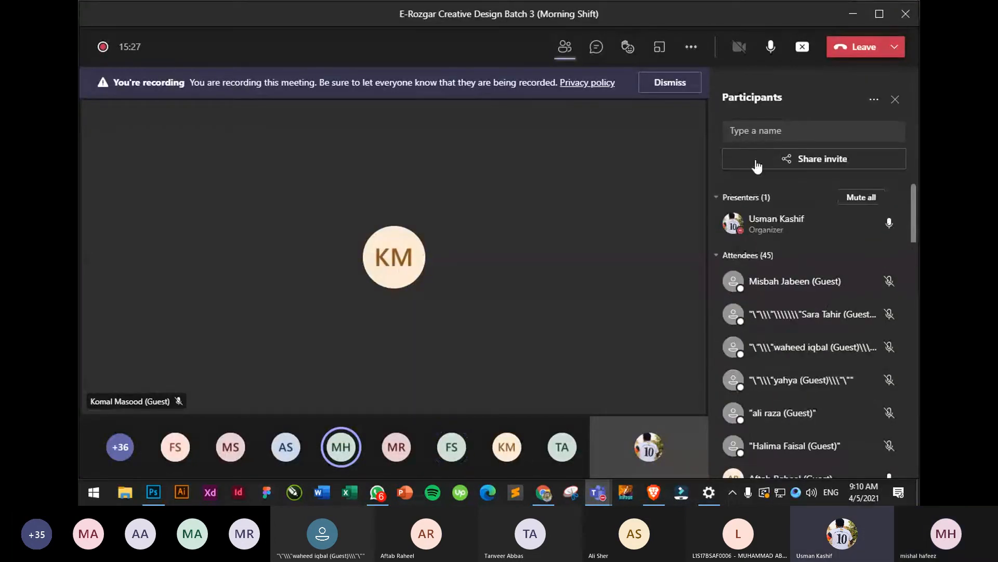
pyautogui.click(853, 14)
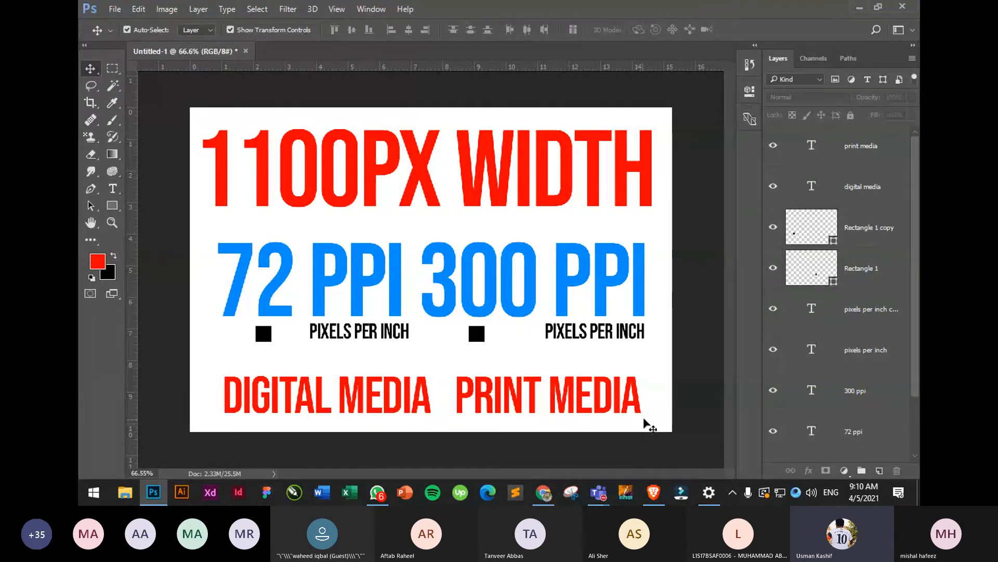
pyautogui.click(627, 385)
pyautogui.hotkey('ctrl', 't')
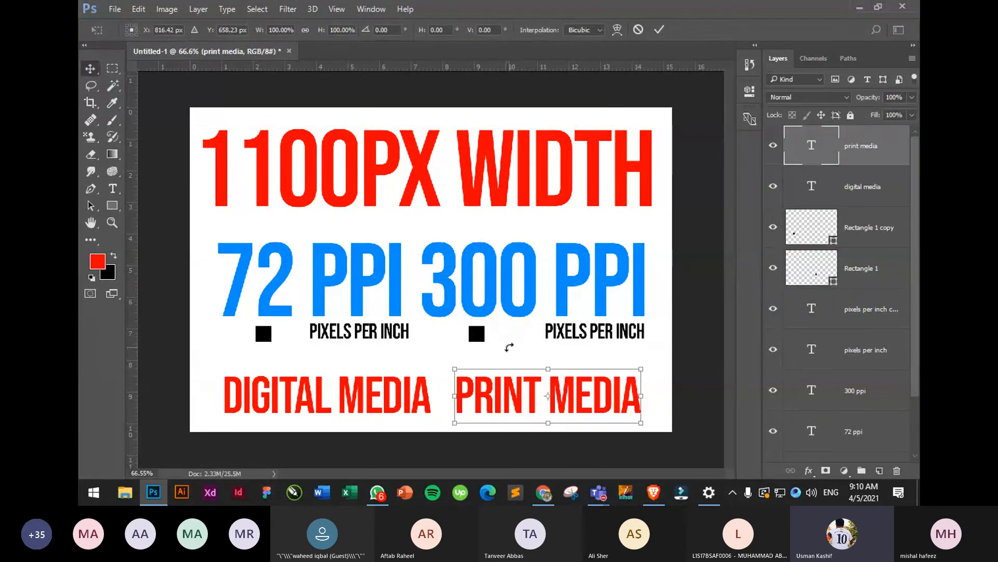
pyautogui.press('Return')
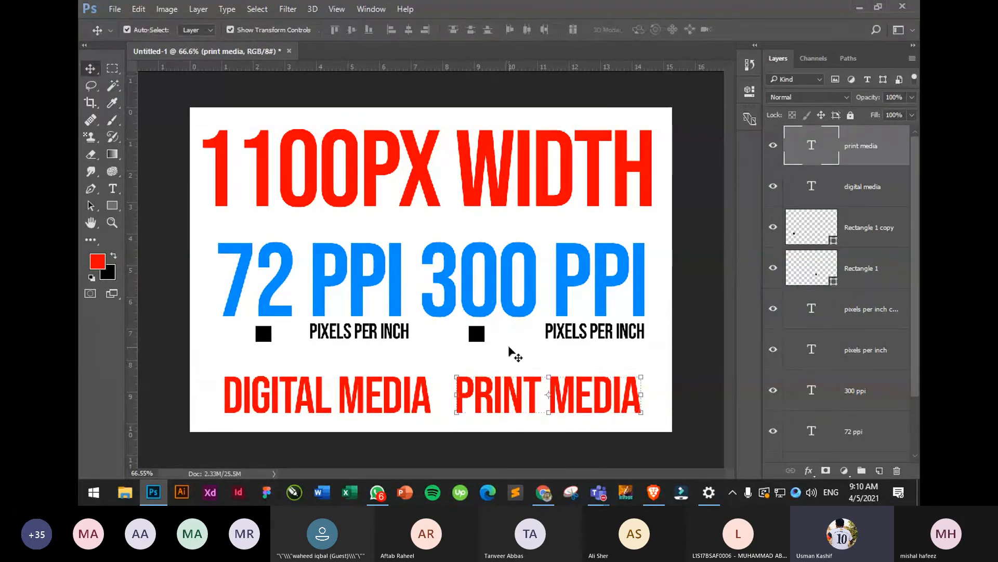
pyautogui.click(417, 431)
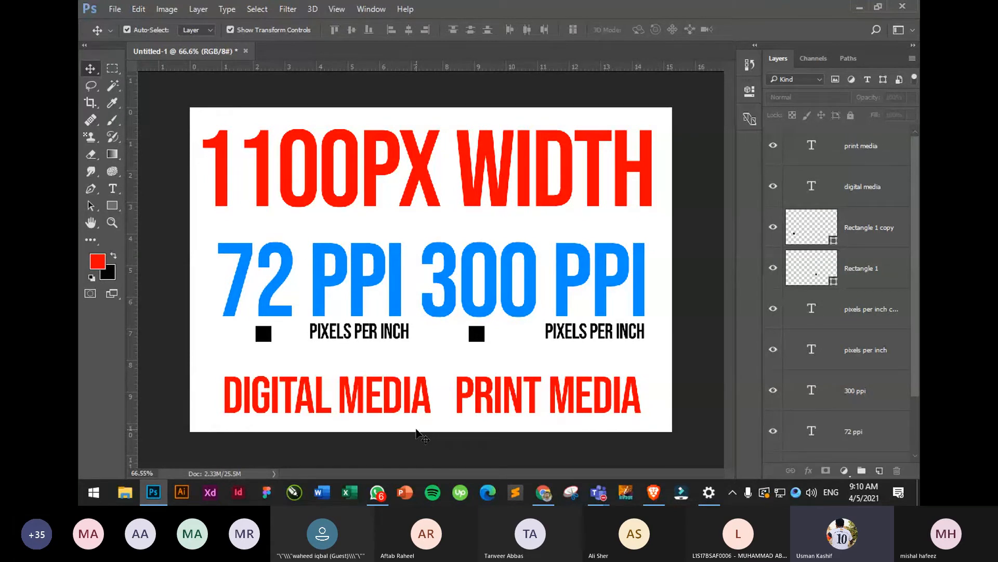
pyautogui.moveTo(652, 427); pyautogui.dragTo(512, 403)
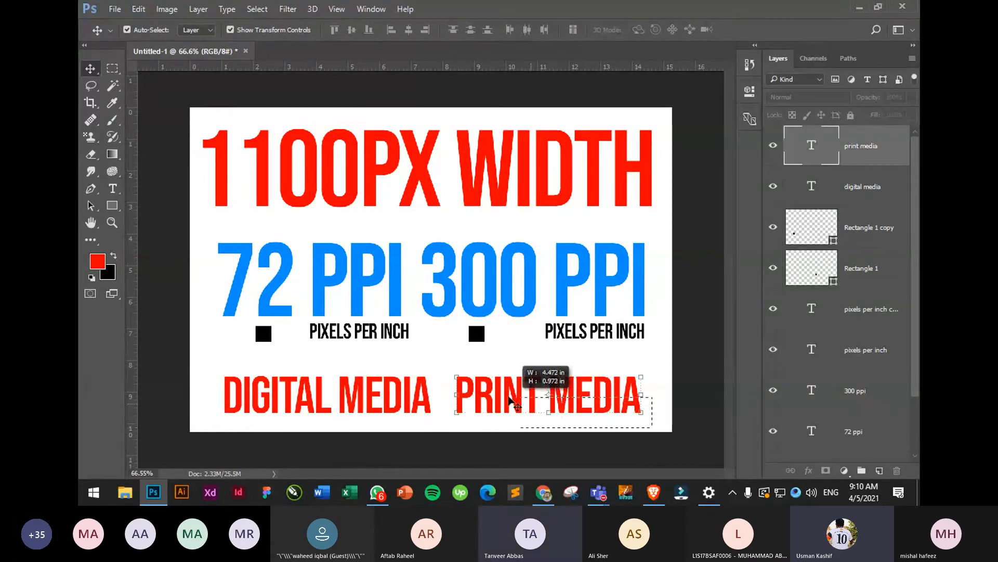
pyautogui.click(418, 422)
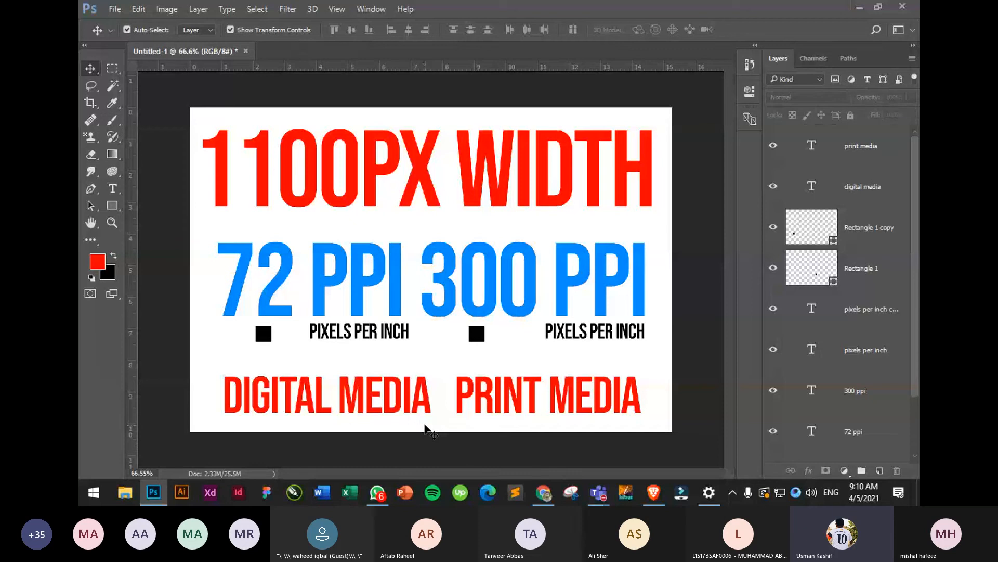
pyautogui.moveTo(425, 428); pyautogui.dragTo(279, 364)
pyautogui.hotkey('ctrl', 't')
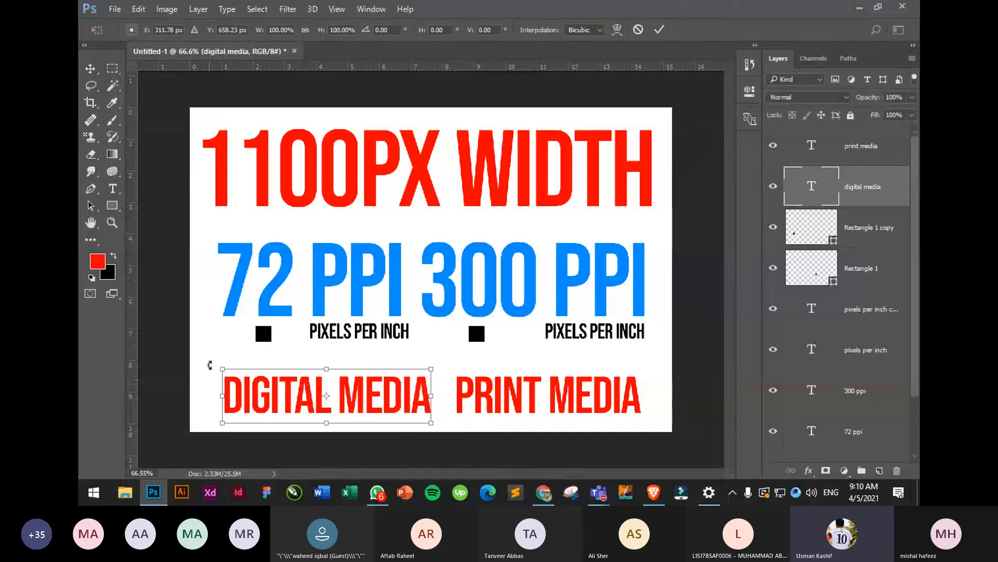
pyautogui.press('Return')
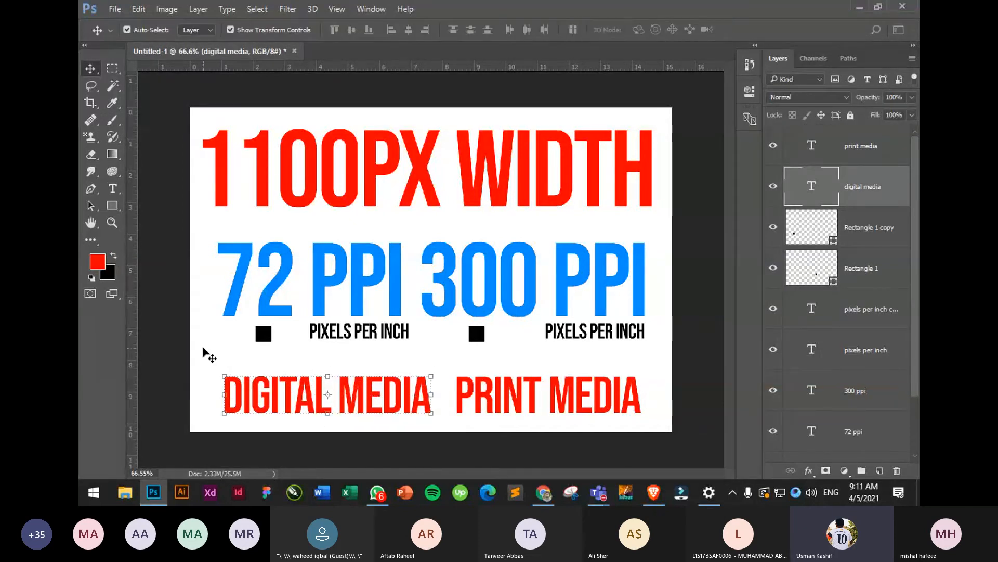
pyautogui.click(205, 353)
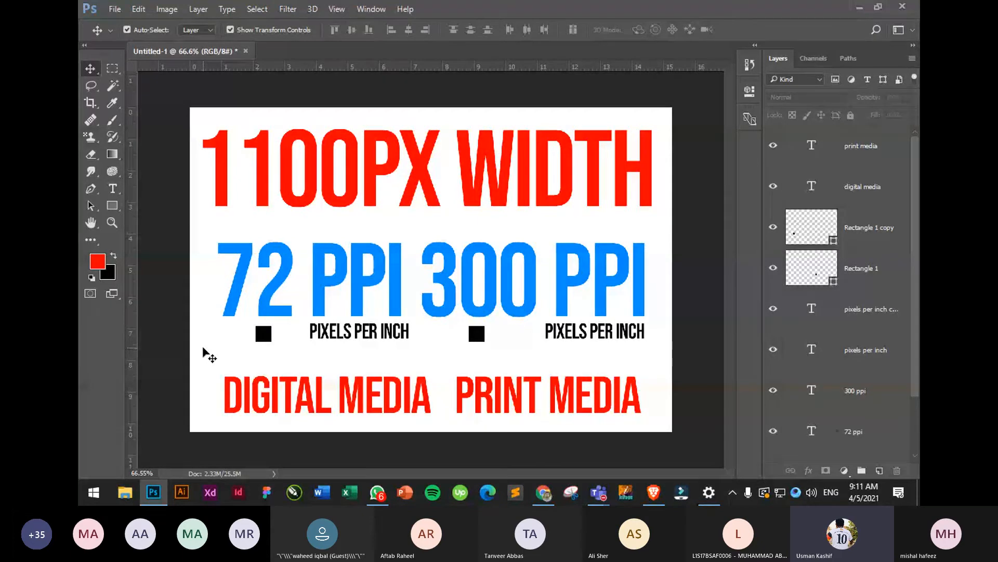
pyautogui.moveTo(209, 372); pyautogui.dragTo(445, 420)
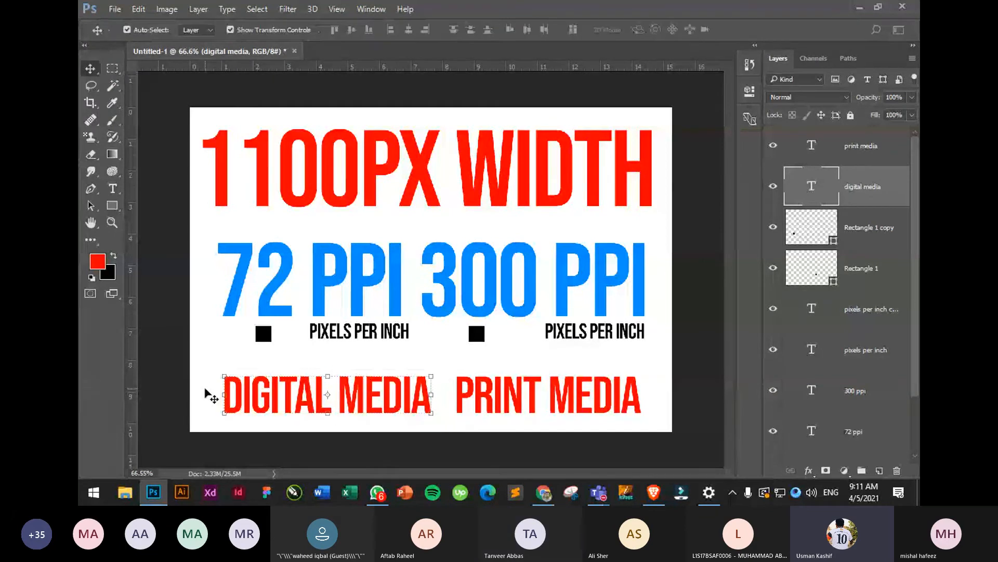
pyautogui.click(207, 351)
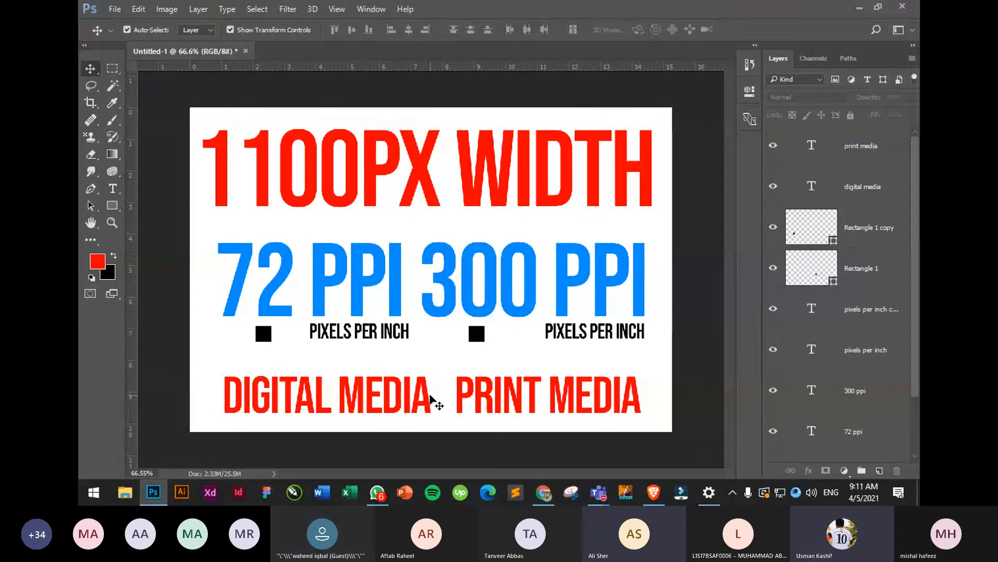
pyautogui.click(412, 403)
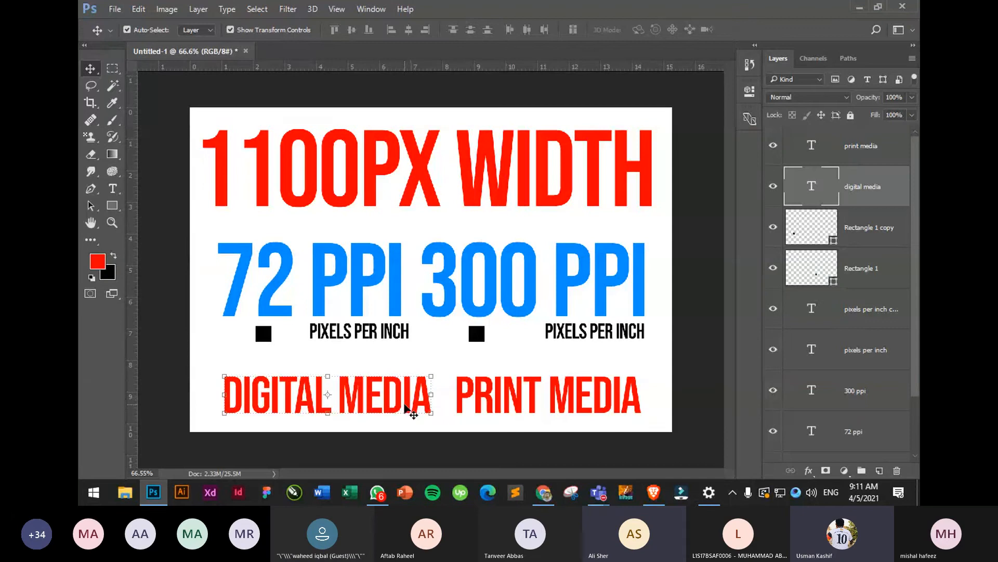
# Move DIGITAL MEDIA and PRINT MEDIA up to just under the PIXELS PER INCH labels, and place a copy of that label below DIGITAL MEDIA
pyautogui.keyDown('shift'); pyautogui.click(513, 411); pyautogui.keyUp('shift')
pyautogui.moveTo(513, 411); pyautogui.dragTo(513, 375)
pyautogui.click(385, 337)
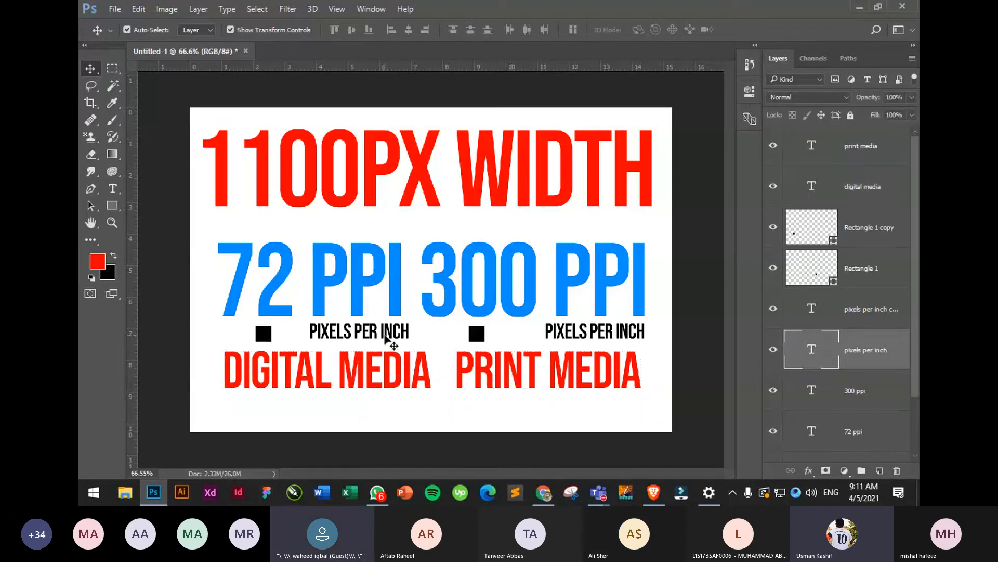
pyautogui.moveTo(385, 337); pyautogui.dragTo(348, 414)
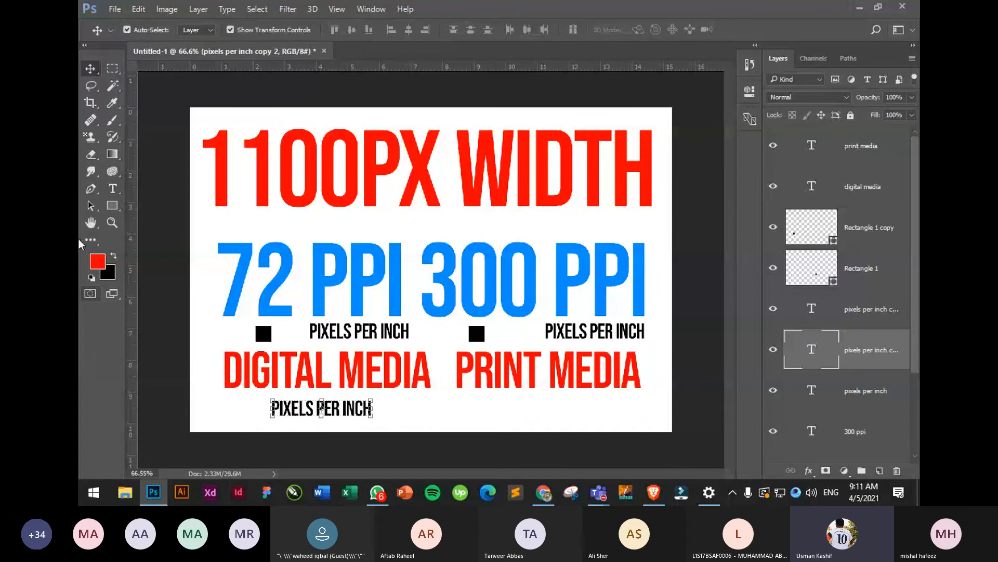
# Change the wording of the PIXELS PER INCH copy below DIGITAL MEDIA to "SOFT COPY (DESIGN)"
pyautogui.click(112, 188)
pyautogui.tripleClick(354, 405)
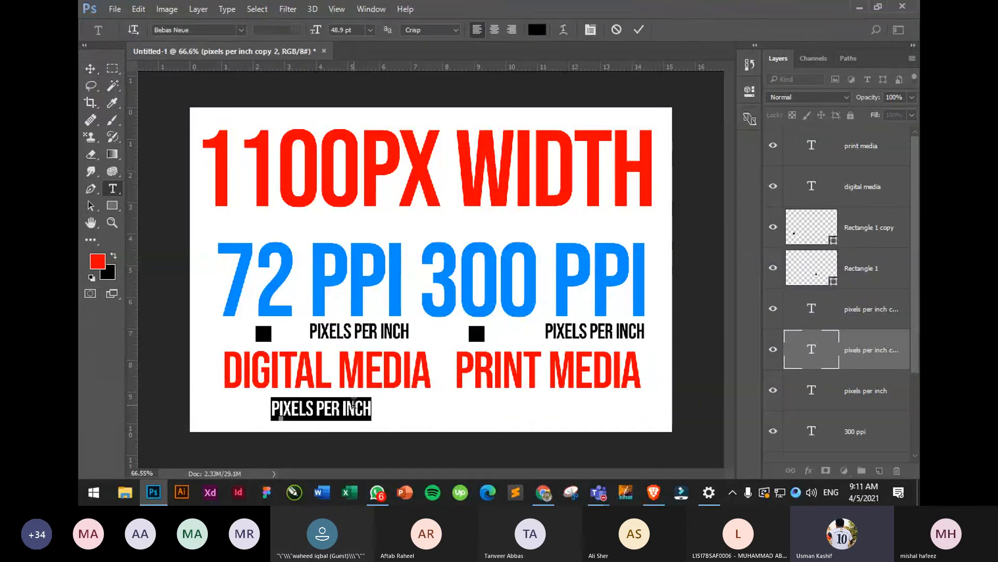
pyautogui.write('soft')
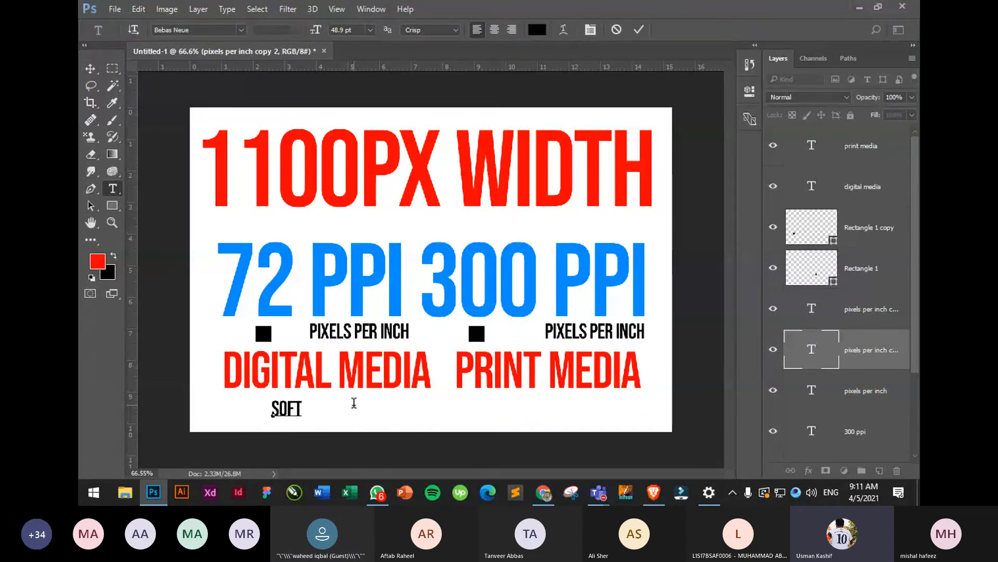
pyautogui.write(' copy (deign')
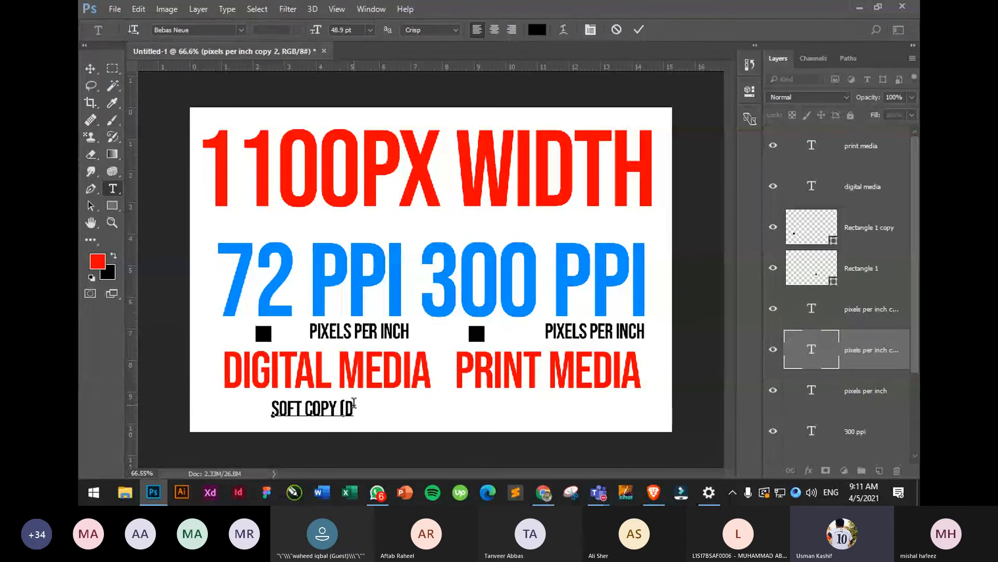
pyautogui.press('BackSpace')
pyautogui.press('BackSpace')
pyautogui.press('BackSpace')
pyautogui.write('sing)')
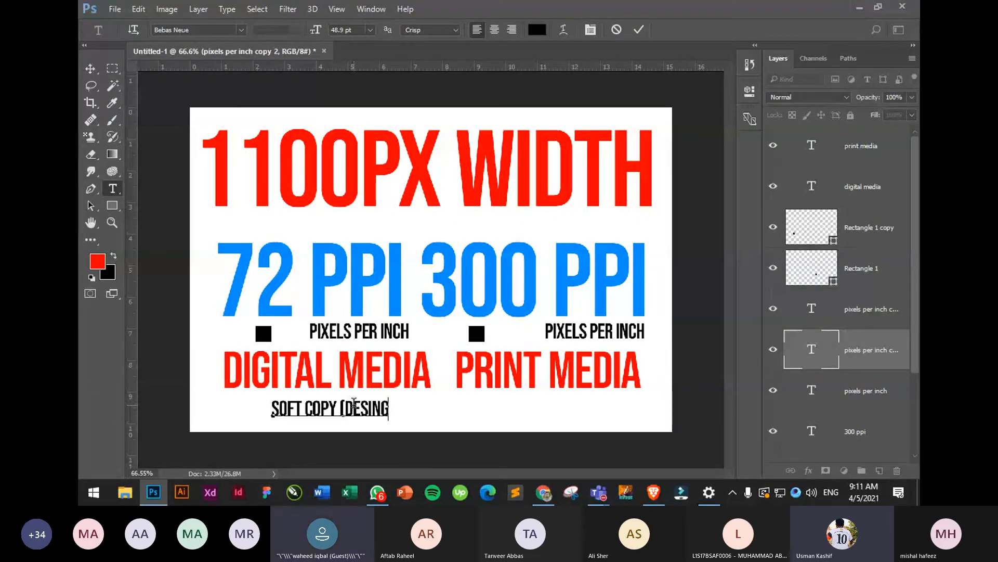
pyautogui.press('BackSpace')
pyautogui.press('BackSpace')
pyautogui.press('BackSpace')
pyautogui.write('gn)')
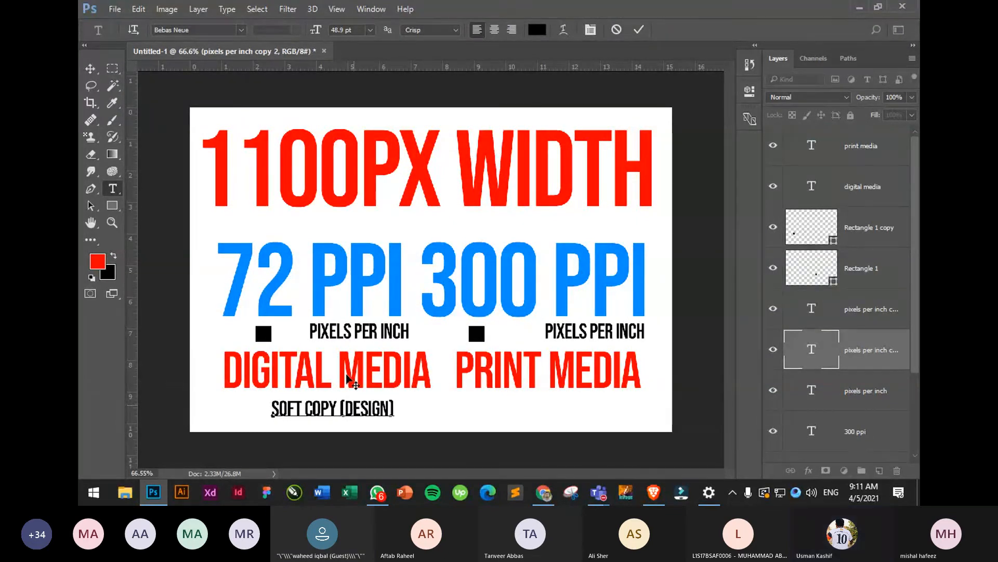
# Place a copy of SOFT COPY (DESIGN) below PRINT MEDIA and change its wording to "HARD COPY (DESIGN)"
pyautogui.click(90, 68)
pyautogui.moveTo(380, 412); pyautogui.dragTo(582, 414)
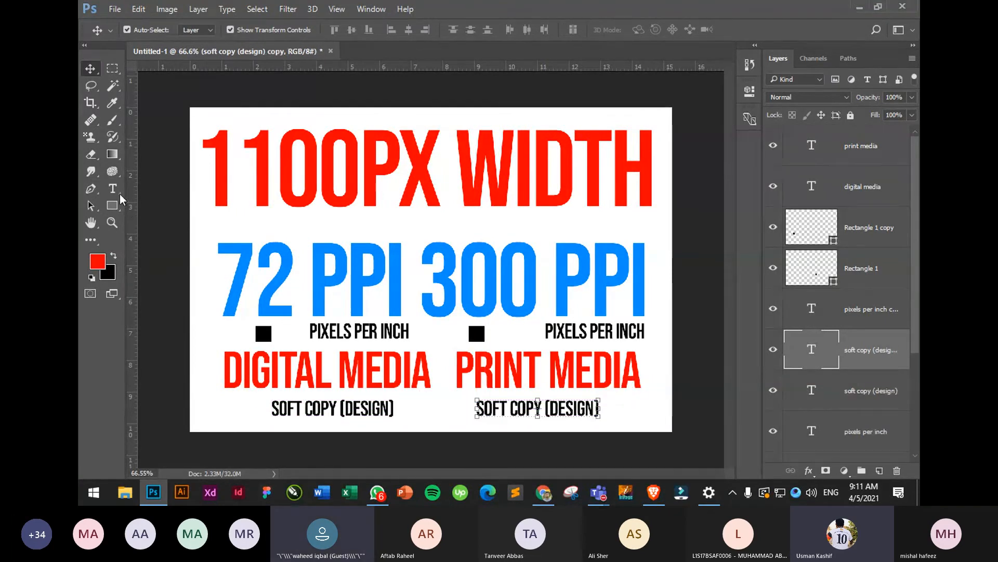
pyautogui.press('t')
pyautogui.moveTo(508, 408); pyautogui.dragTo(473, 408)
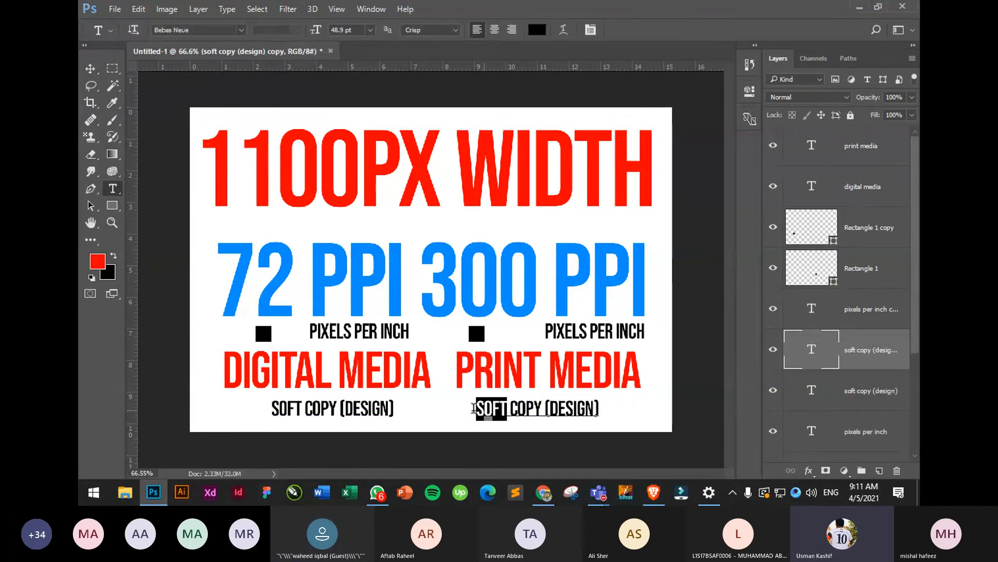
pyautogui.write('hard')
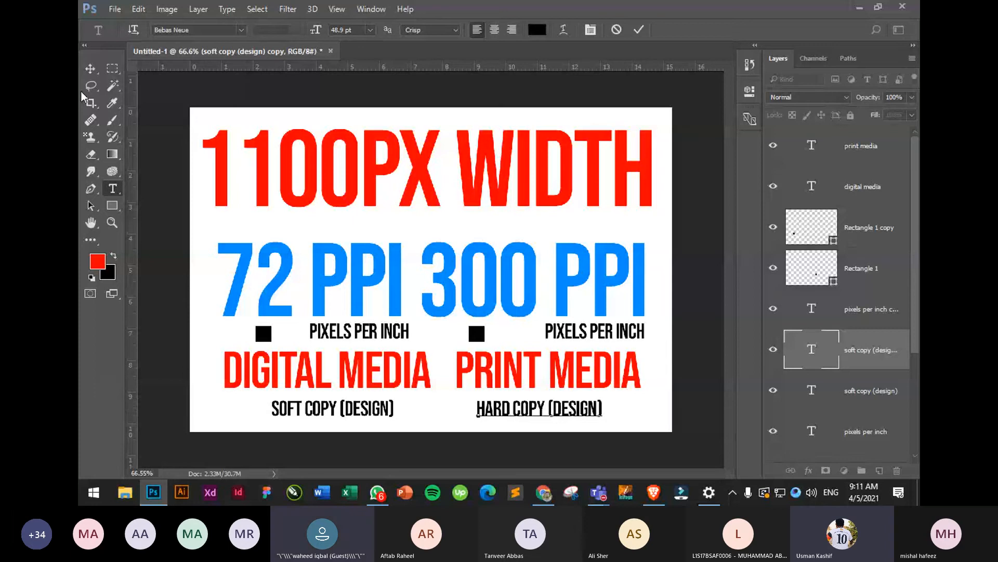
pyautogui.click(91, 68)
# Move the 1100PX WIDTH heading slightly upward on the canvas and deselect it
pyautogui.click(163, 257)
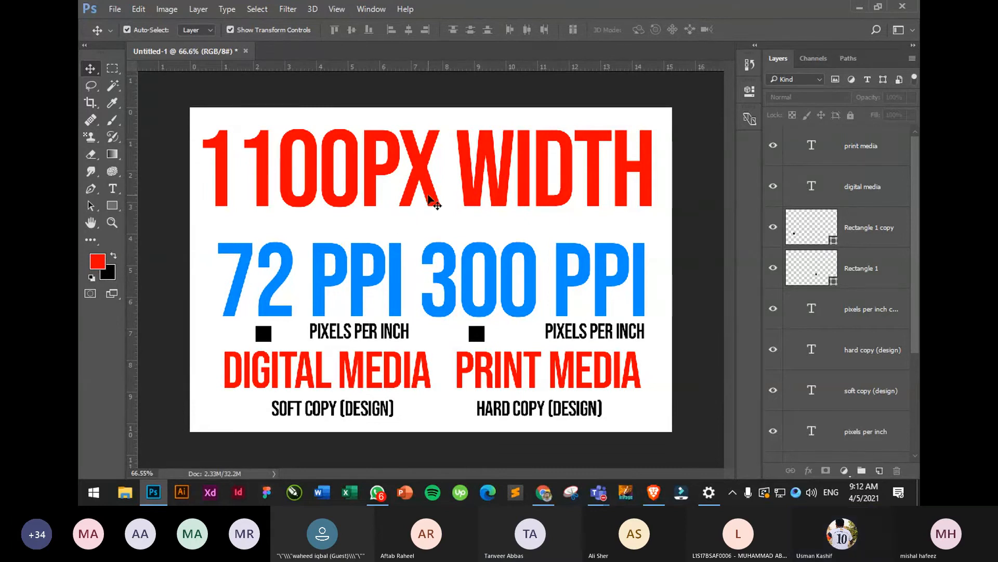
pyautogui.moveTo(430, 200); pyautogui.dragTo(429, 190)
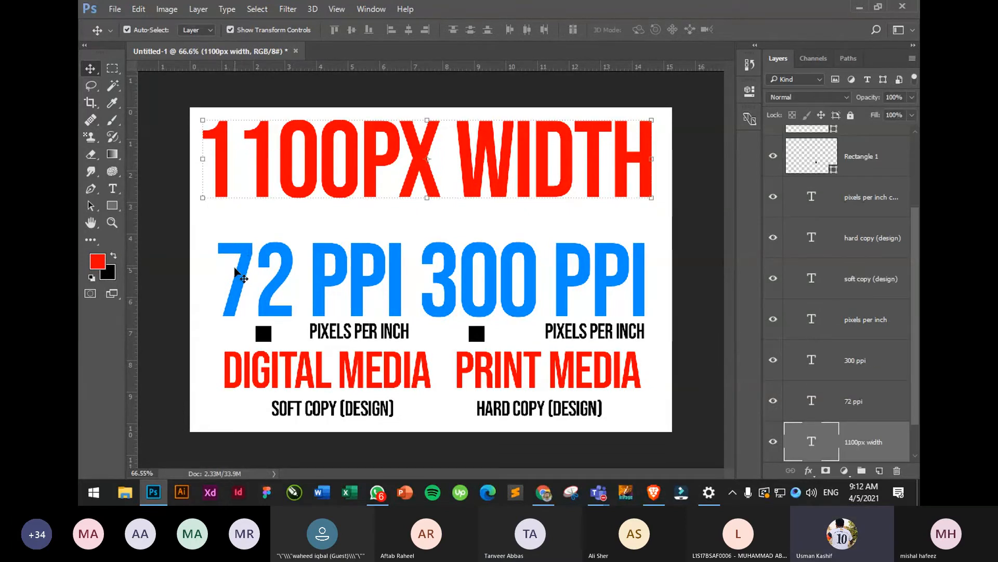
pyautogui.click(202, 302)
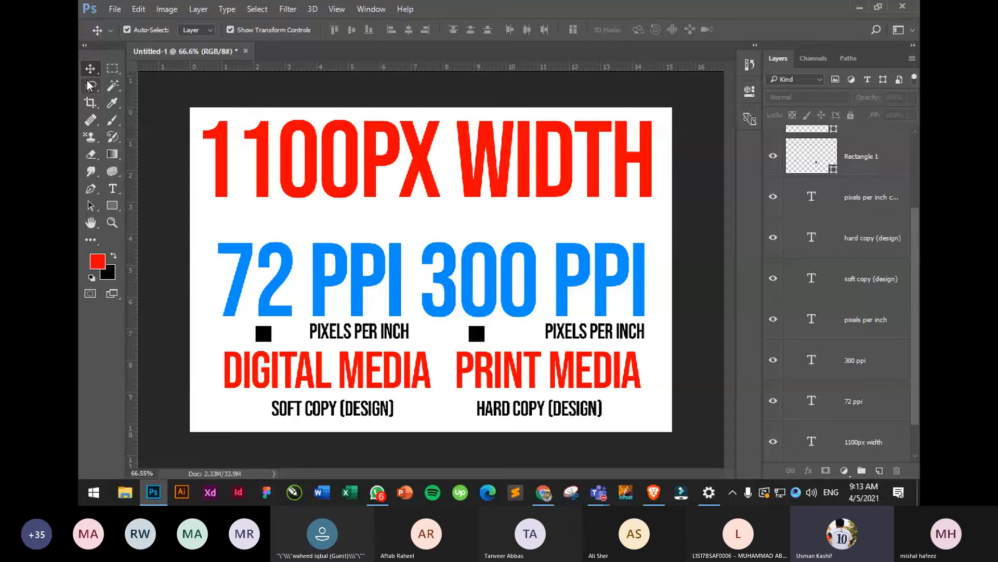
# Create two 3.5 x 2 inch RGB documents, the first at 300 pixels/inch and the second at 72 pixels/inch
pyautogui.hotkey('ctrl', 'n')
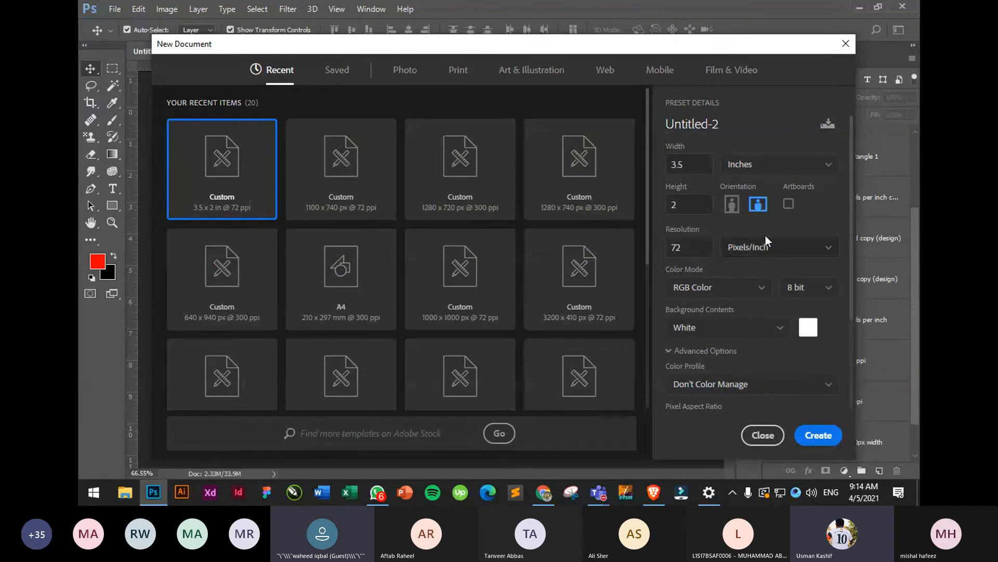
pyautogui.click(684, 247)
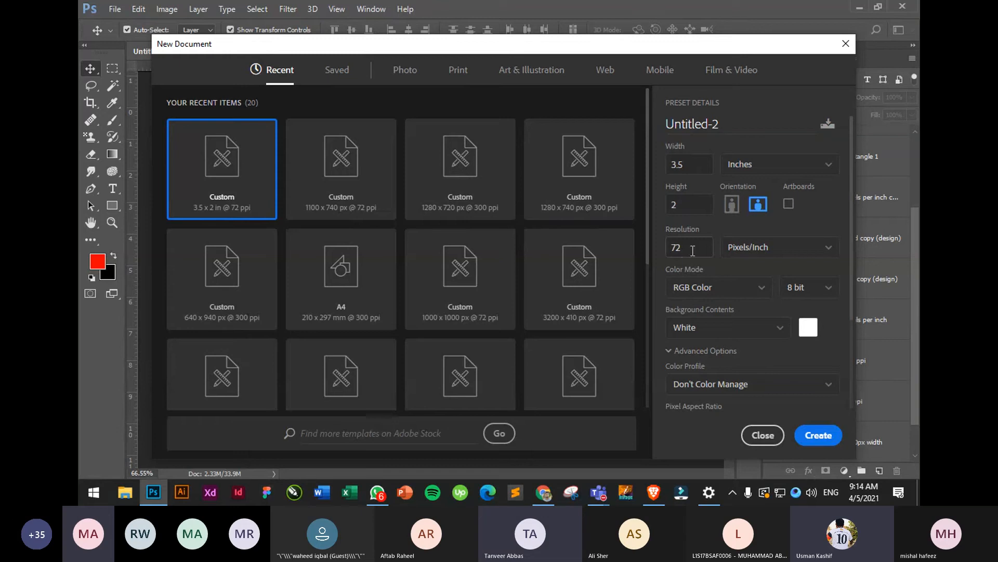
pyautogui.write('300')
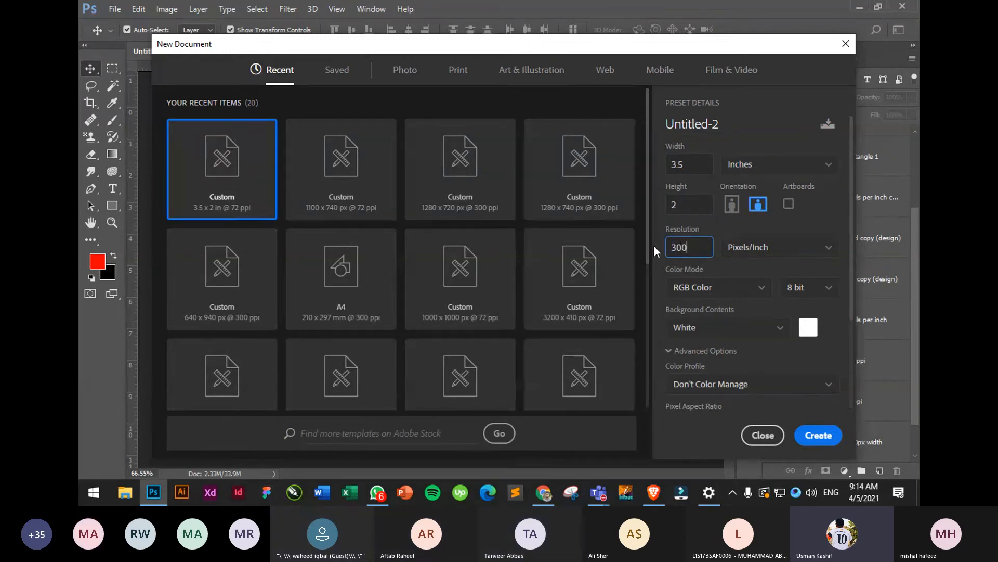
pyautogui.click(823, 447)
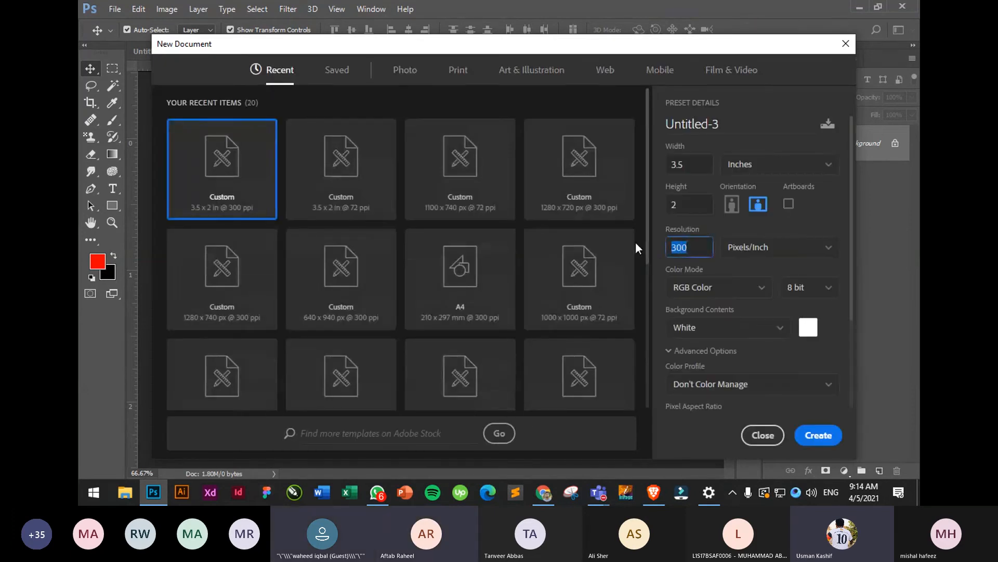
pyautogui.write('72')
pyautogui.click(821, 432)
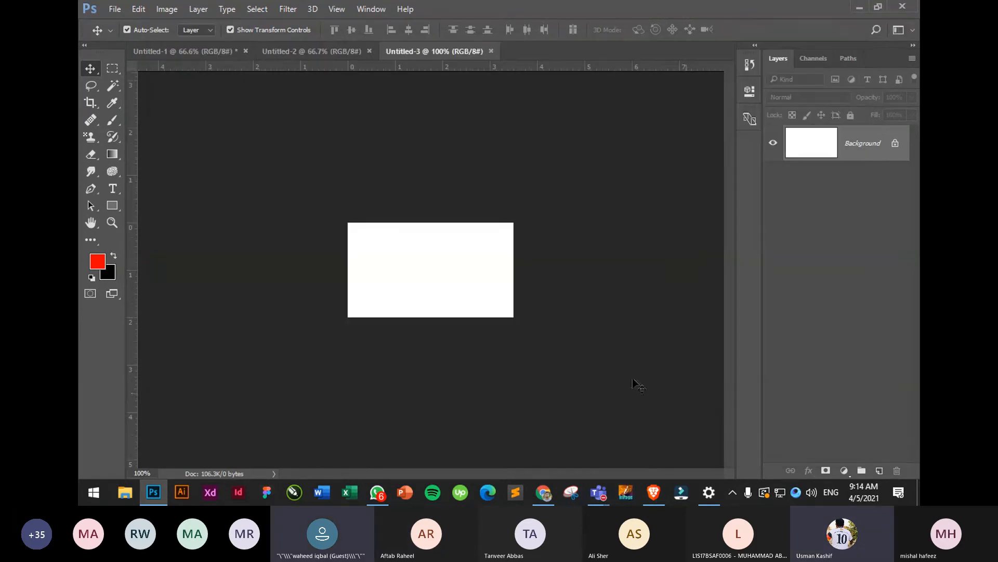
# Show the 300 ppi document for comparison, and close both 3.5 x 2 inch documents
pyautogui.click(322, 51)
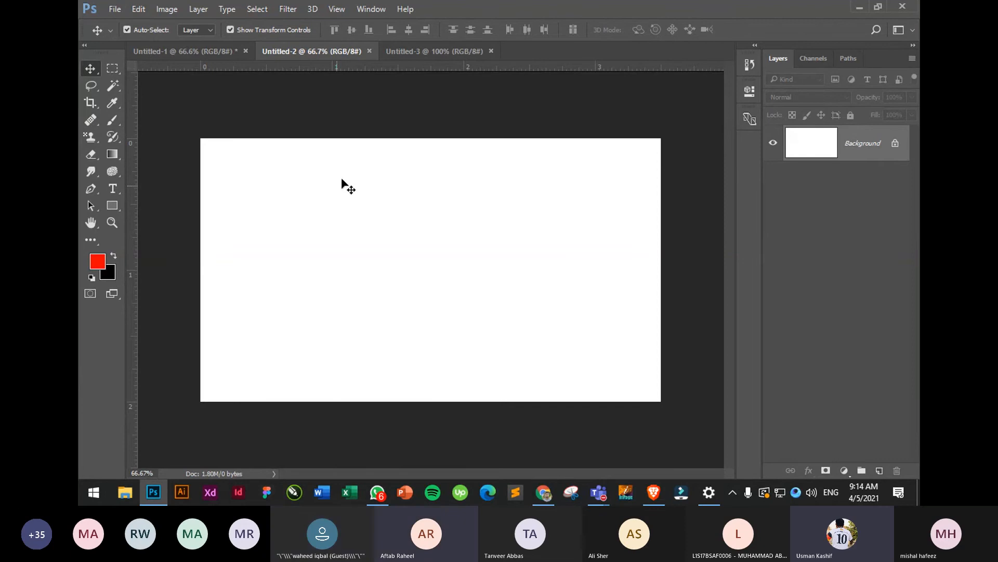
pyautogui.click(491, 52)
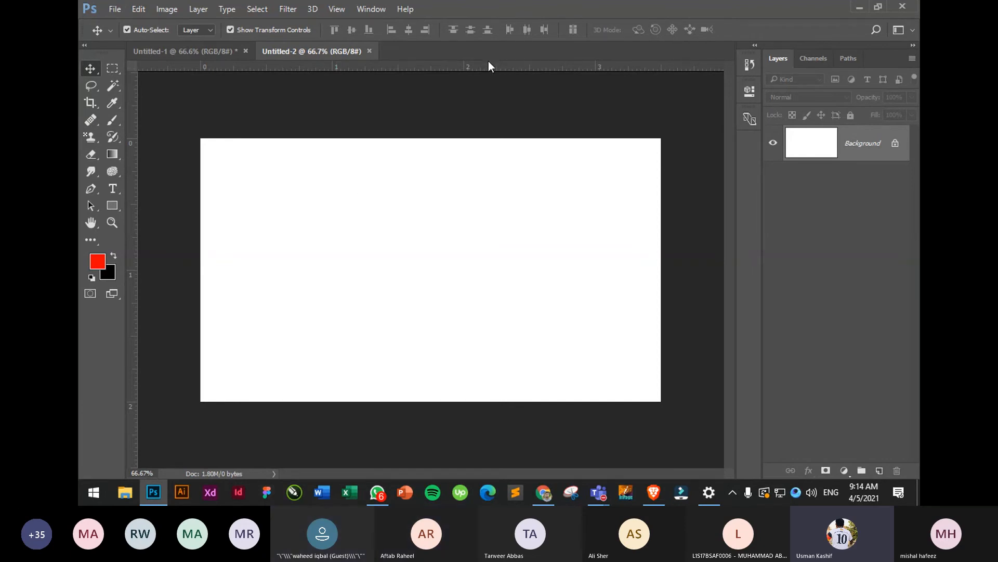
pyautogui.click(370, 52)
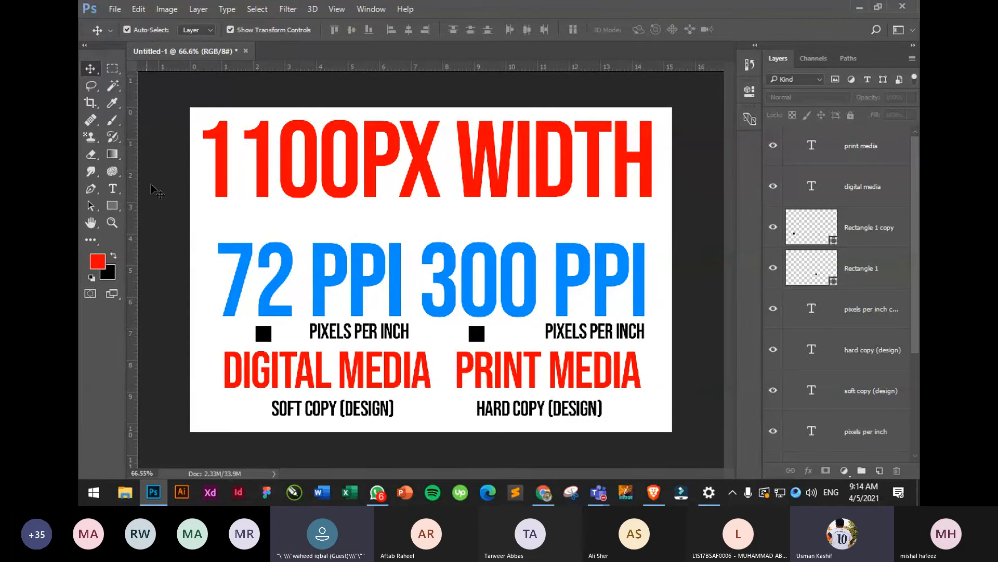
# Look at the color mode options for a new document and leave without creating one
pyautogui.hotkey('ctrl', 'n')
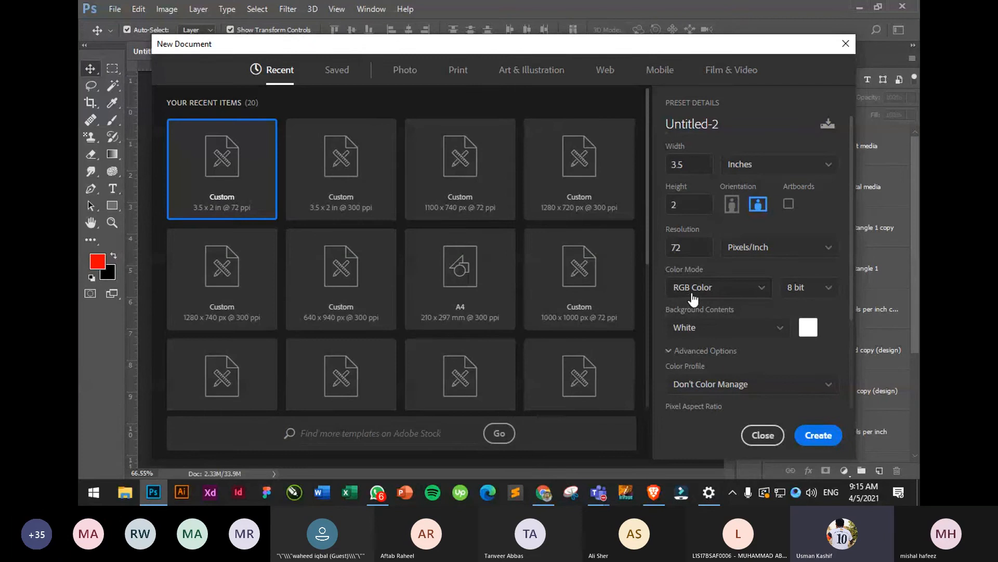
pyautogui.click(693, 296)
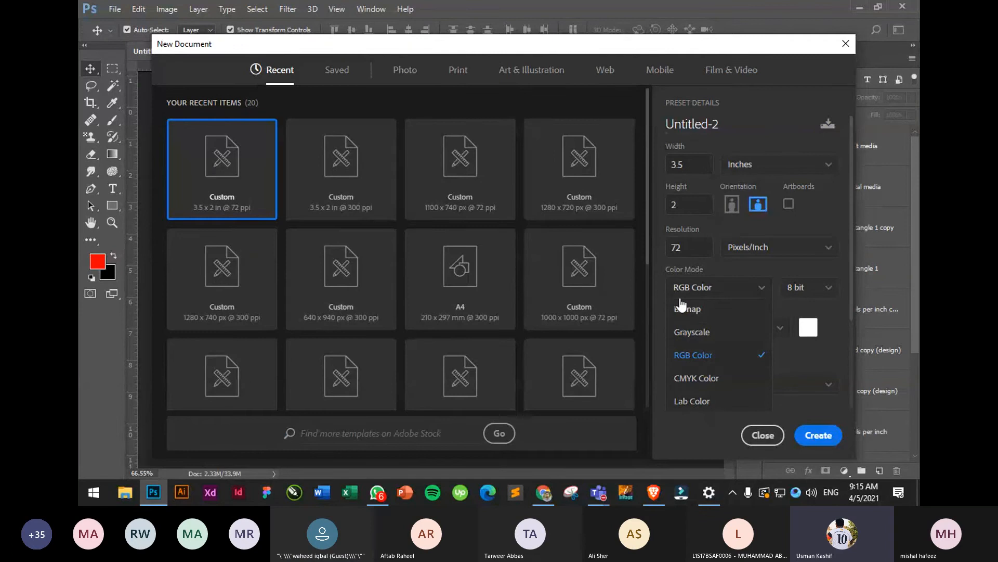
pyautogui.click(656, 293)
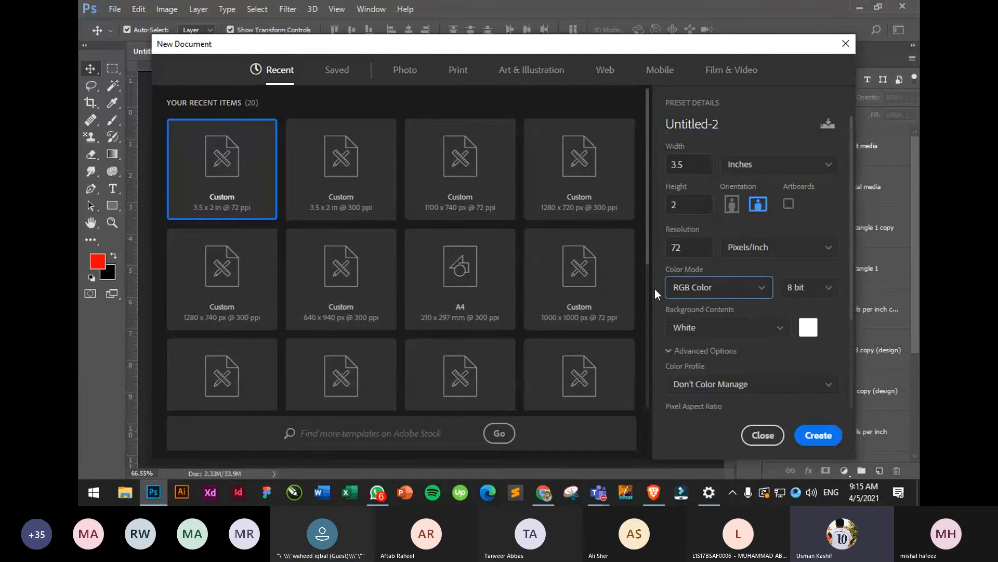
pyautogui.click(767, 437)
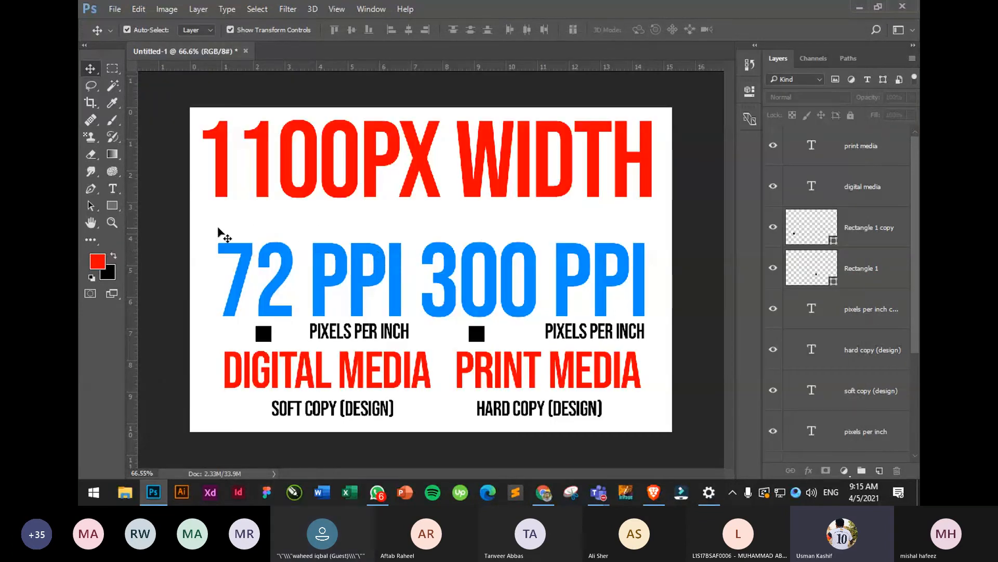
# Scale everything below the 1100PX WIDTH heading to about 79% and move it up close under the heading
pyautogui.moveTo(218, 232); pyautogui.dragTo(600, 398)
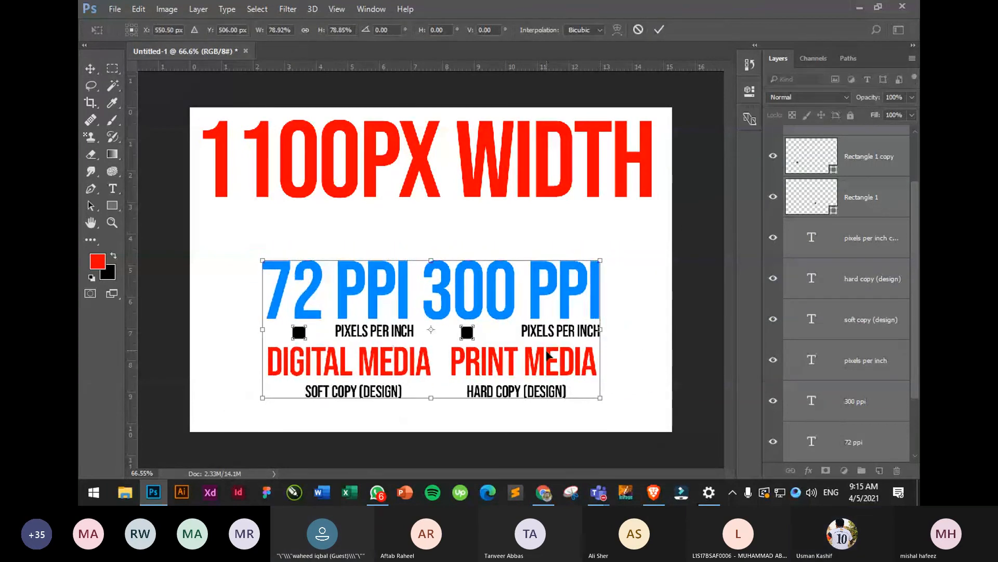
pyautogui.moveTo(547, 355); pyautogui.dragTo(537, 318)
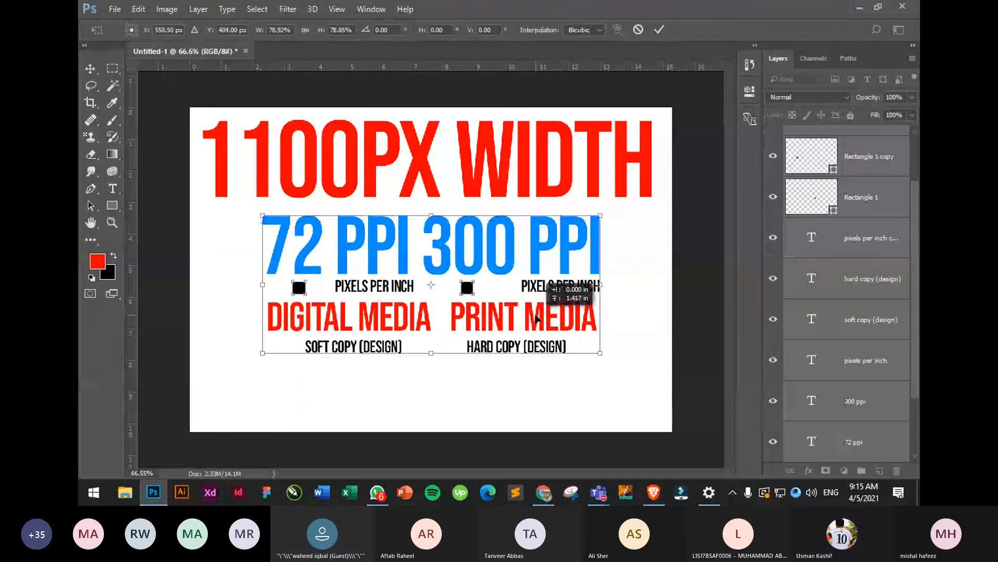
pyautogui.press('Return')
pyautogui.click(622, 398)
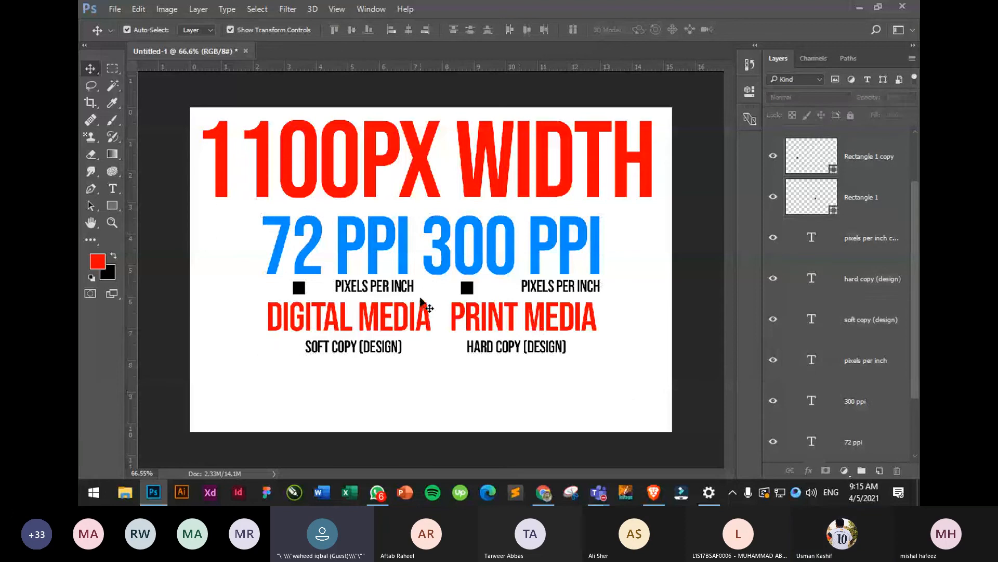
# Move the two black squares rightward so each sits directly beside its PIXELS PER INCH label
pyautogui.moveTo(468, 295); pyautogui.dragTo(507, 295)
pyautogui.click(300, 288)
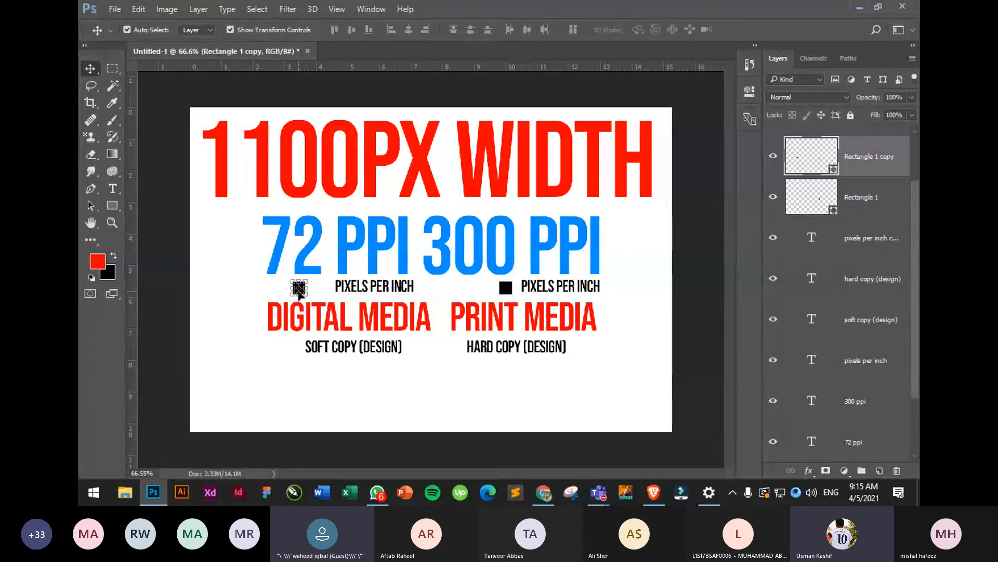
pyautogui.click(315, 299)
pyautogui.scroll(2, 287, 301)
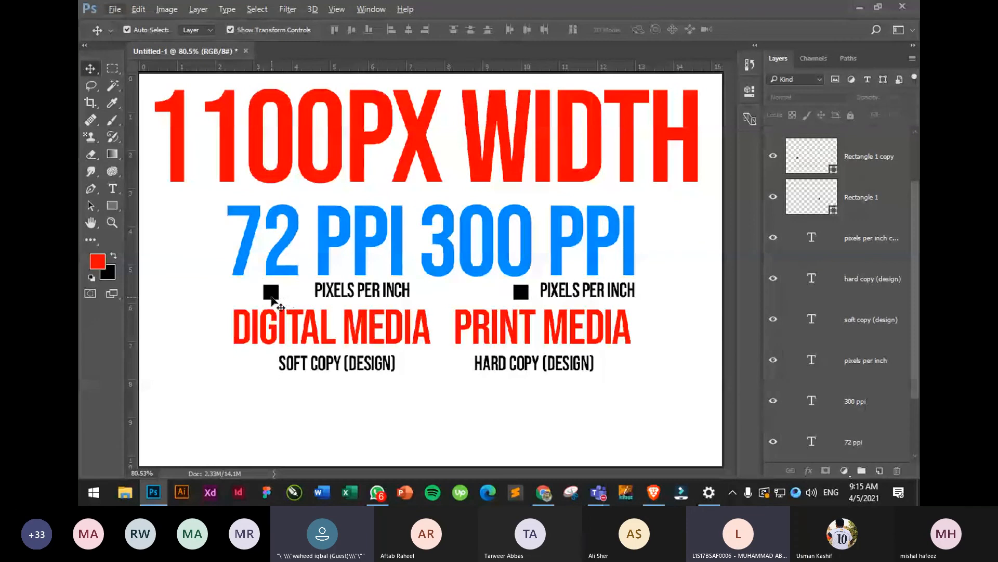
pyautogui.moveTo(273, 301); pyautogui.dragTo(297, 301)
pyautogui.keyDown('shift'); pyautogui.click(520, 294); pyautogui.keyUp('shift')
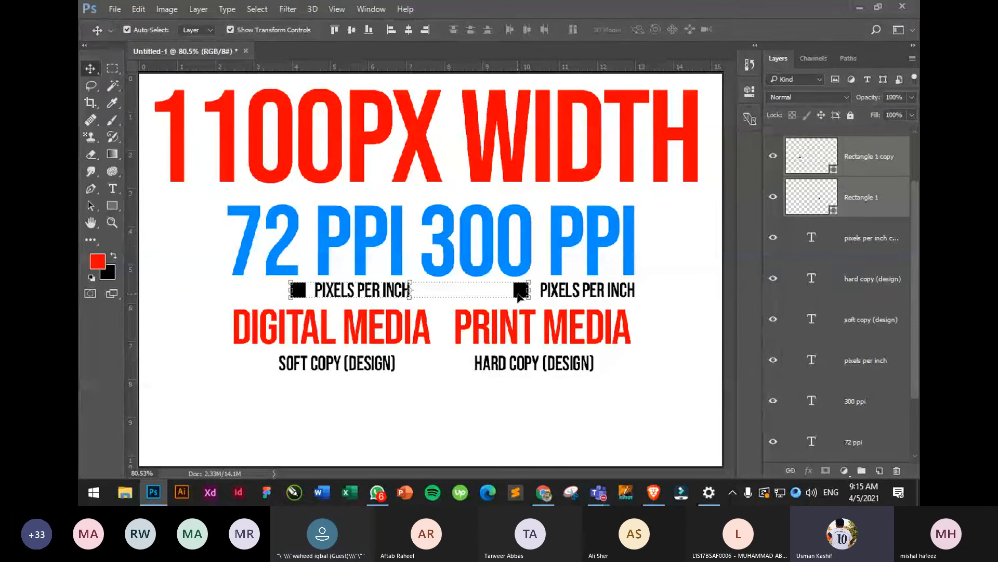
pyautogui.click(510, 435)
pyautogui.scroll(-1, 508, 425)
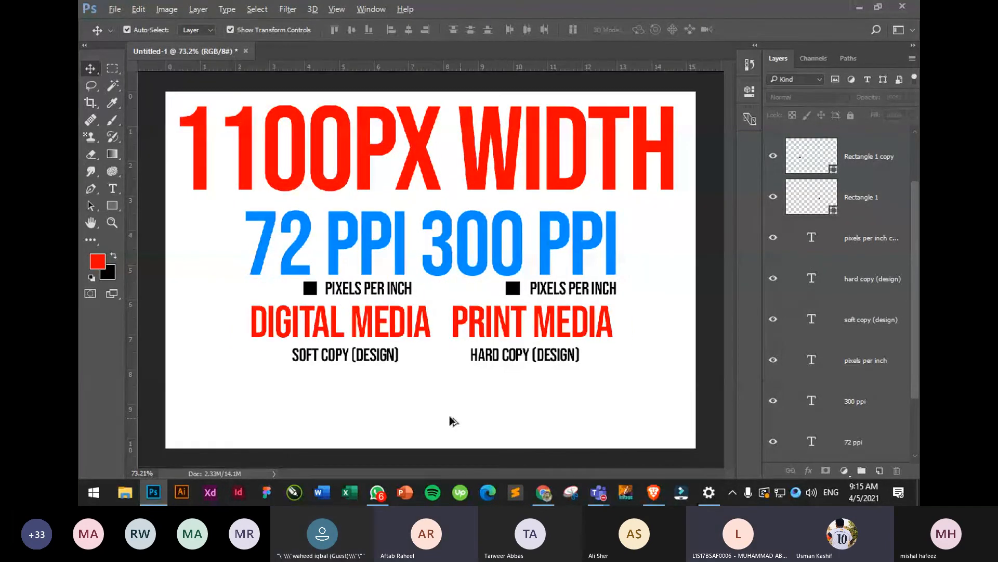
pyautogui.scroll(-1, 422, 411)
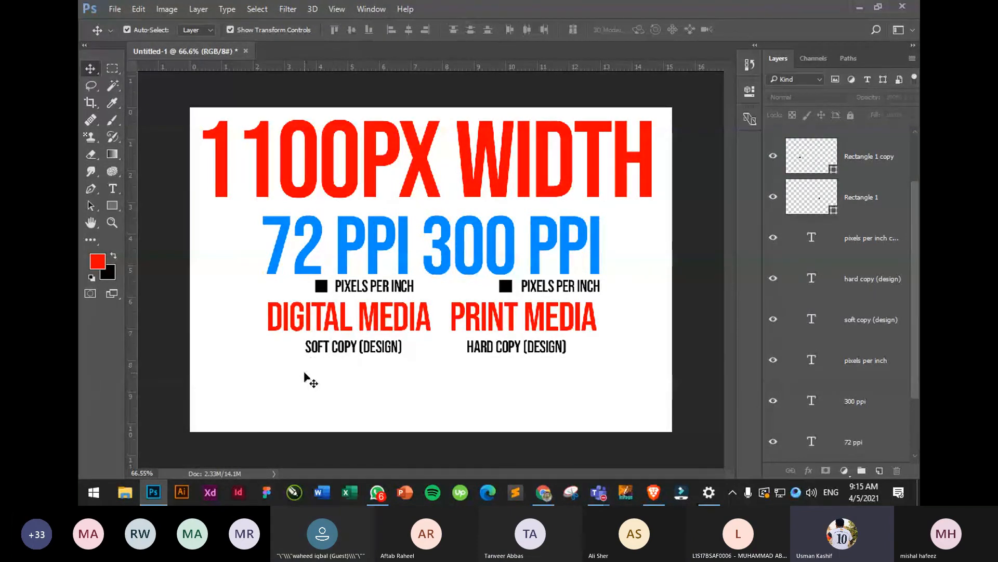
# Add the text "RGB" on the empty area of the canvas below the digital media texts
pyautogui.click(113, 191)
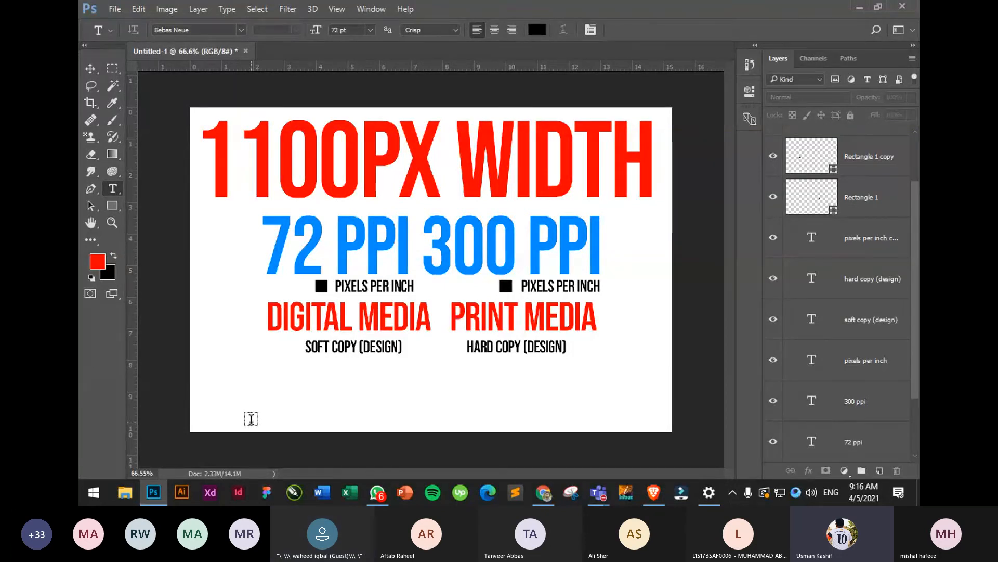
pyautogui.click(232, 399)
pyautogui.write('R')
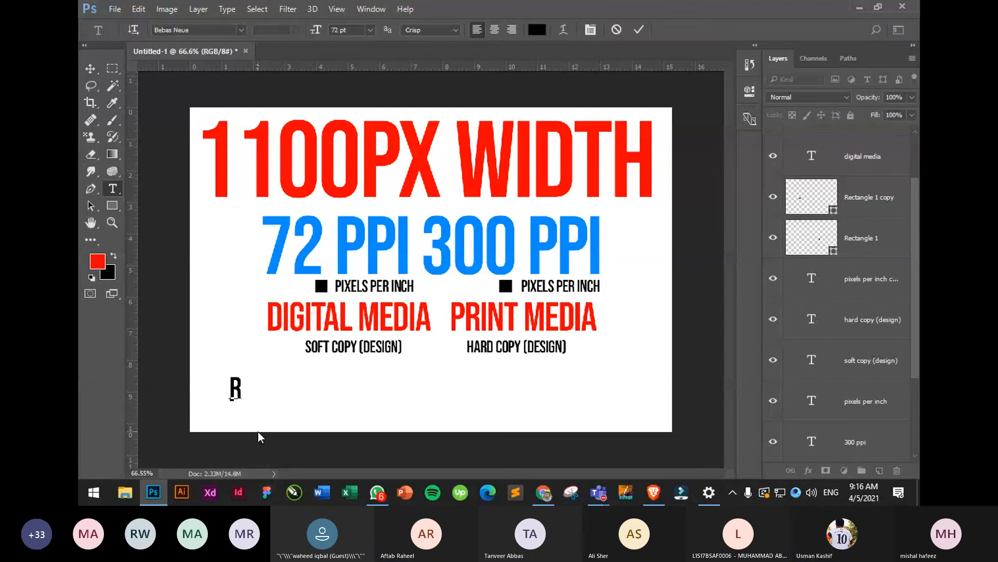
pyautogui.write('GB')
pyautogui.click(90, 68)
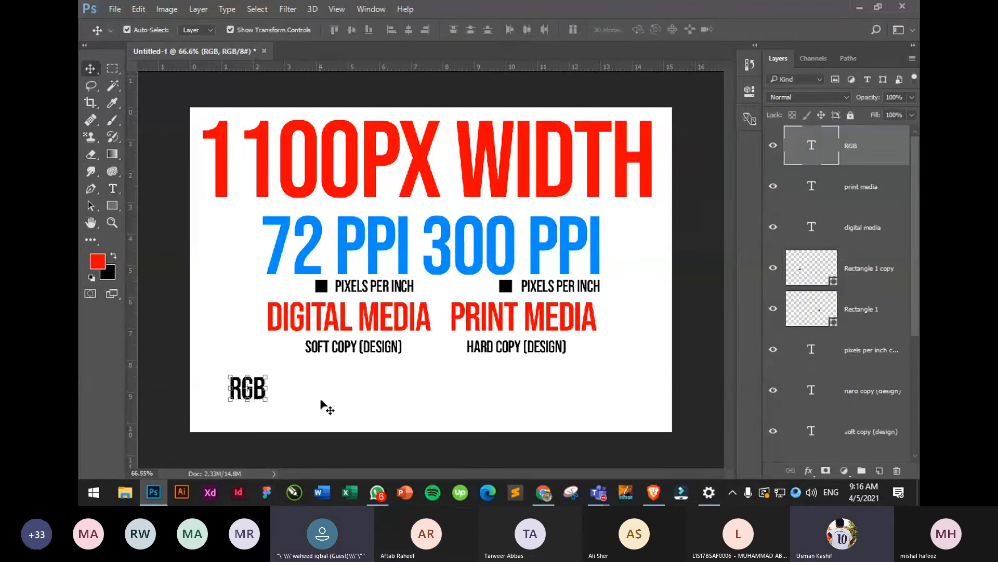
# Duplicate the RGB text across to the print media side and change the copy to "CMYK"
pyautogui.moveTo(257, 391); pyautogui.dragTo(506, 391)
pyautogui.click(112, 189)
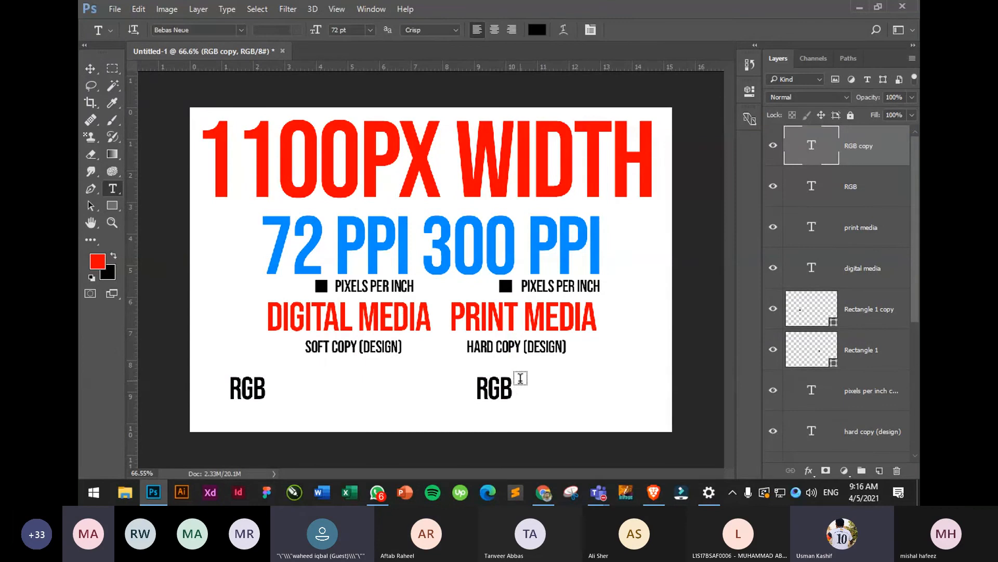
pyautogui.click(494, 389)
pyautogui.doubleClick(494, 389)
pyautogui.write('CMYK')
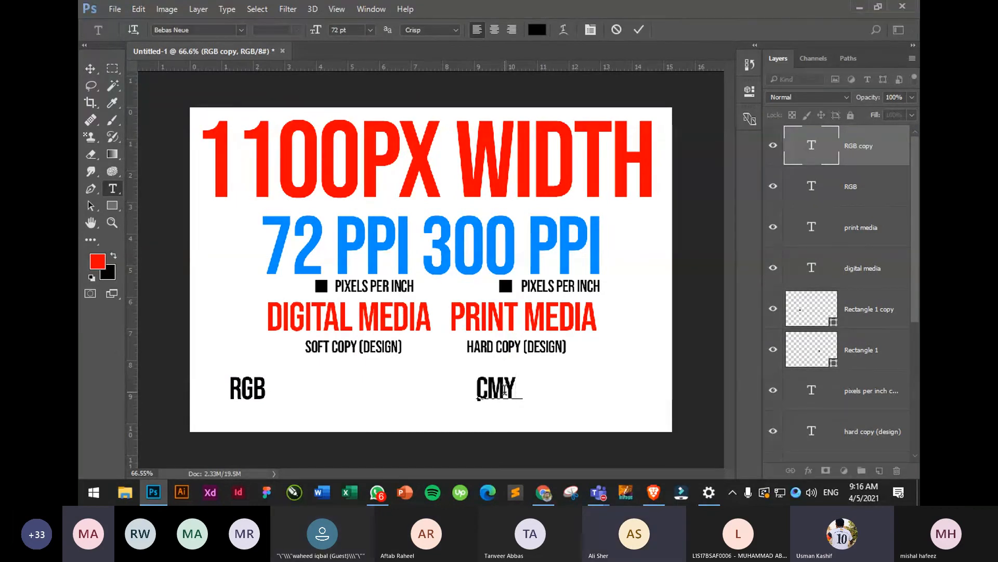
pyautogui.click(91, 69)
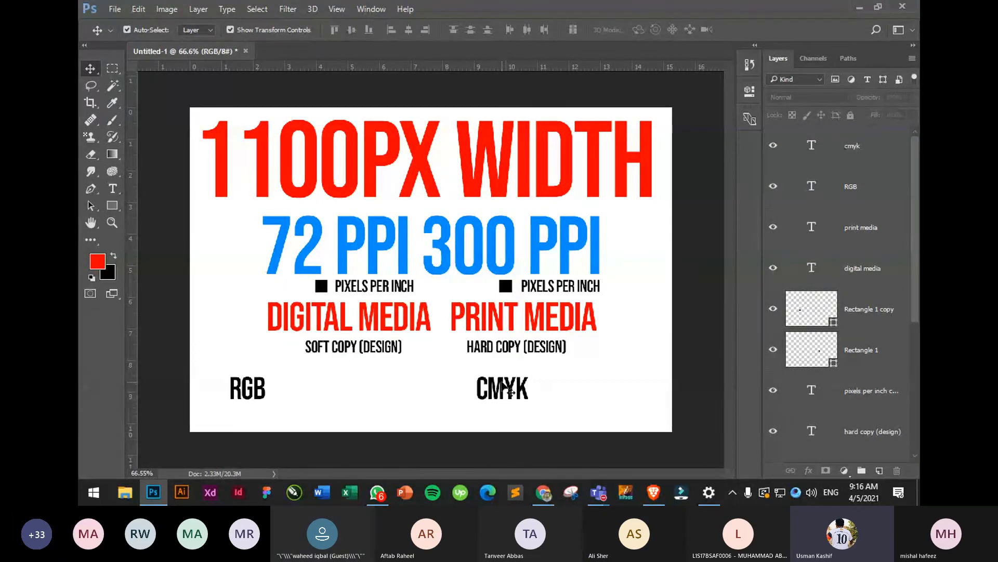
# Place the RGB label under SOFT COPY (DESIGN) and the CMYK label under HARD COPY (DESIGN), close beneath those lines
pyautogui.moveTo(263, 395); pyautogui.dragTo(372, 395)
pyautogui.click(539, 418)
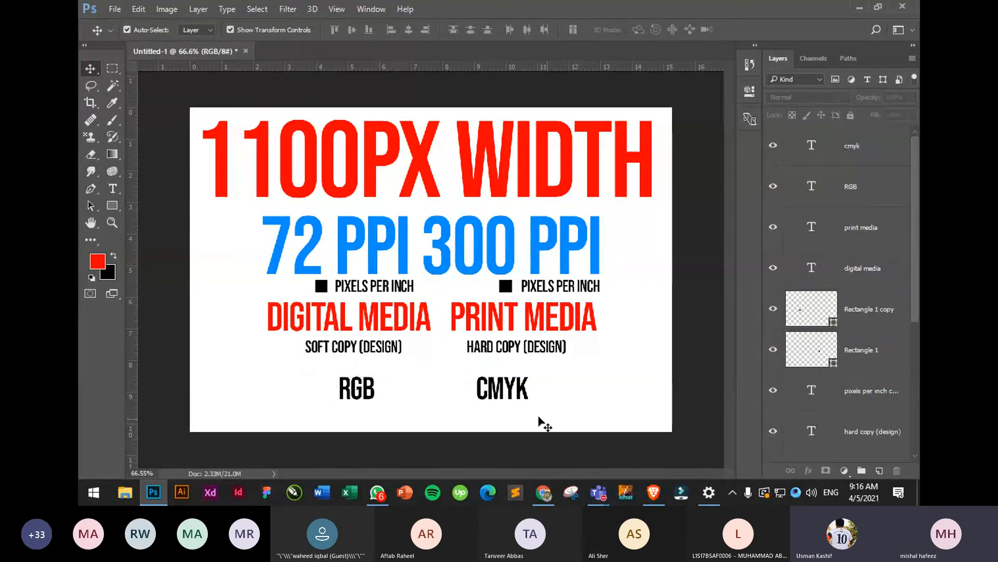
pyautogui.moveTo(519, 401); pyautogui.dragTo(533, 400)
pyautogui.keyDown('shift'); pyautogui.click(364, 397); pyautogui.keyUp('shift')
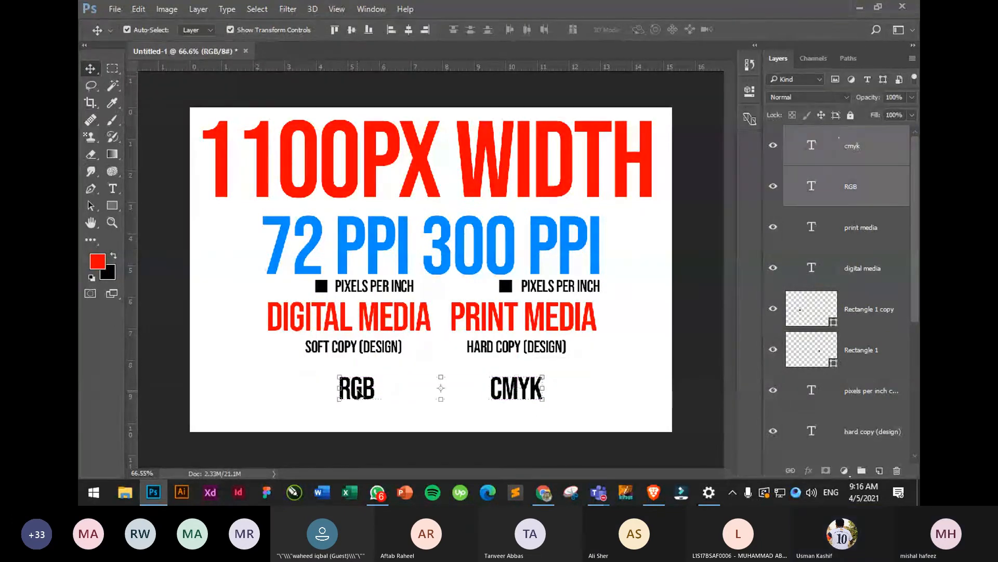
pyautogui.moveTo(375, 391); pyautogui.dragTo(354, 400)
pyautogui.click(406, 422)
# Change the duplicate of the SOFT COPY (DESIGN) text below the RGB label to "RED, GREEN, BLUE"
pyautogui.click(113, 189)
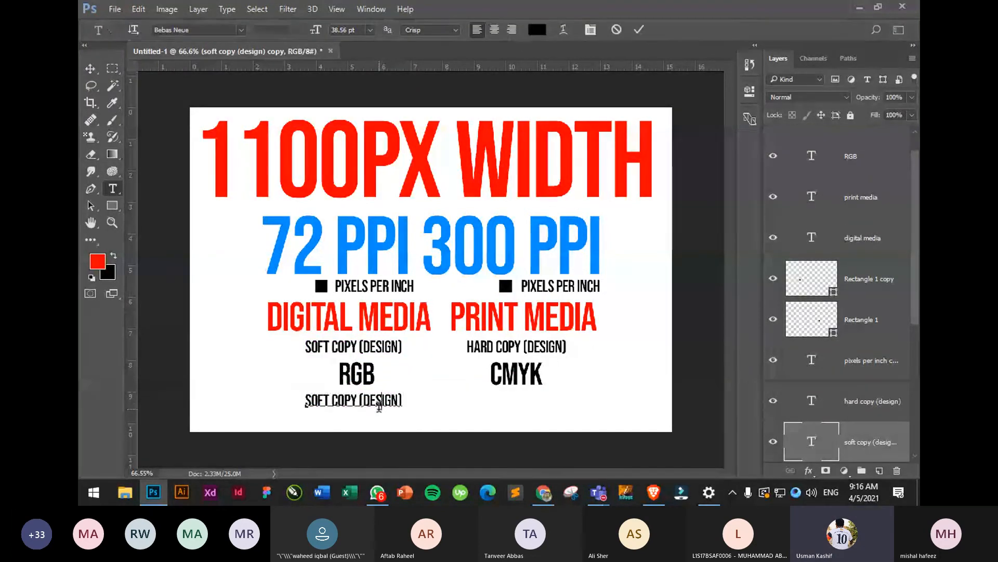
pyautogui.click(379, 409)
pyautogui.hotkey('ctrl', 'a')
pyautogui.write('RED, FG')
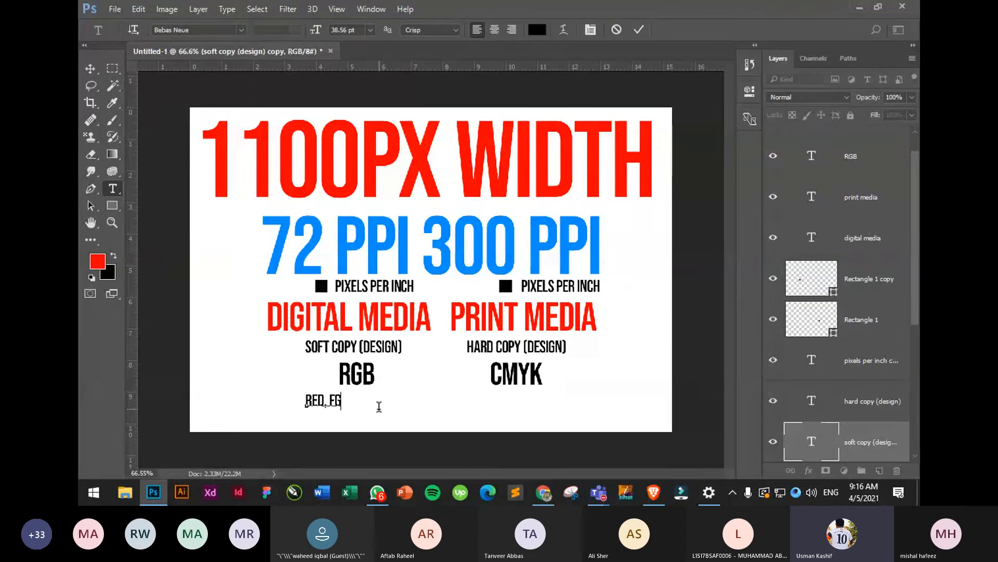
pyautogui.write('EEN,')
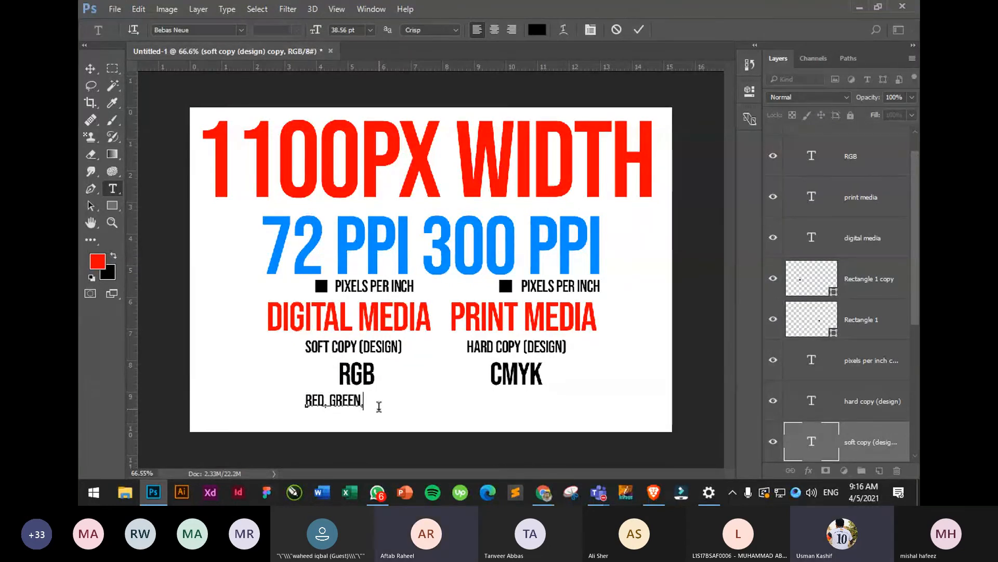
pyautogui.write(' BLUW')
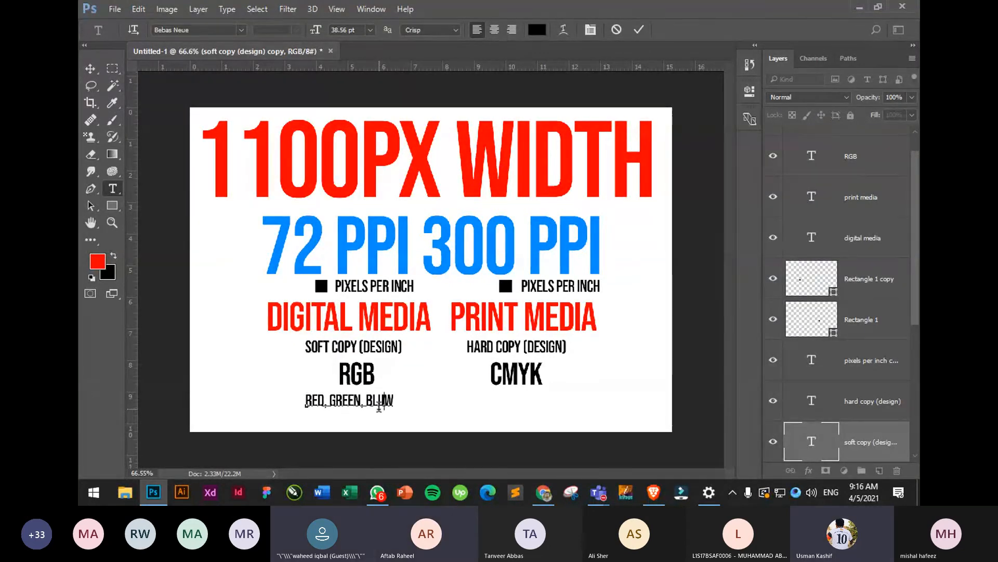
pyautogui.hotkey('ctrl', 'Return')
pyautogui.press('v')
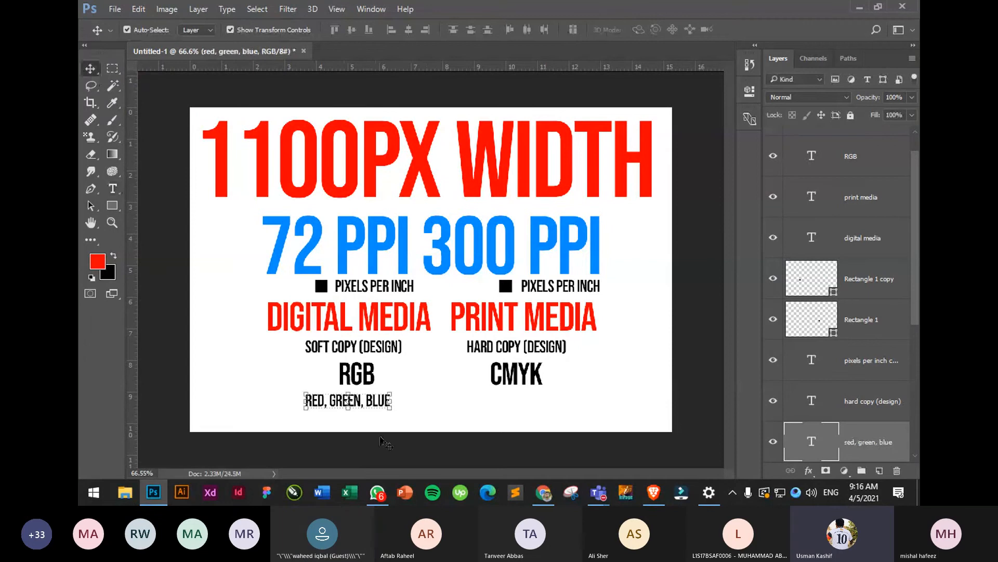
pyautogui.click(427, 429)
# Duplicate the RED, GREEN, BLUE text below the CMYK label and change the copy to "CYAN, MAGENDA, YELLOW, BLACK"
pyautogui.moveTo(378, 409); pyautogui.dragTo(535, 409)
pyautogui.click(112, 188)
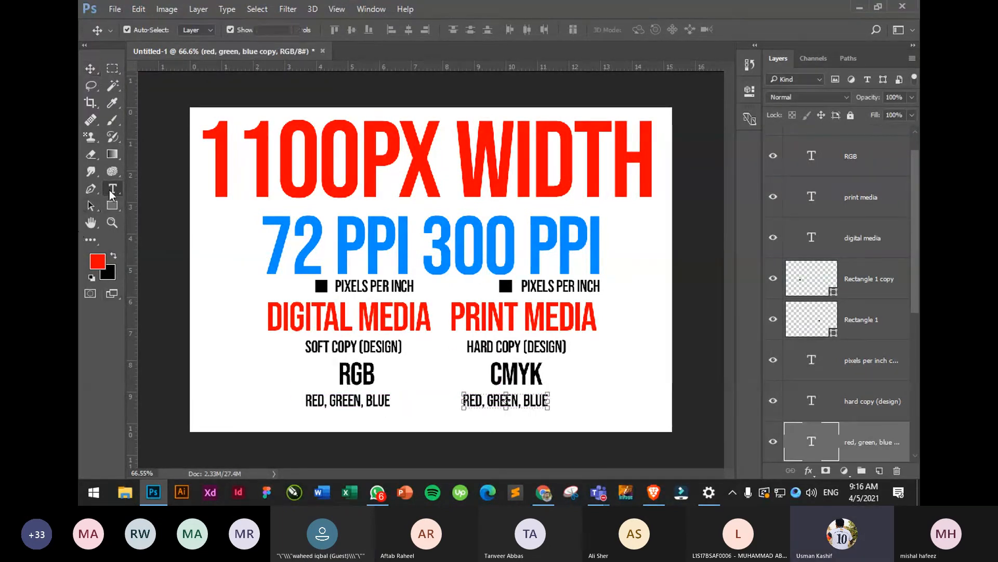
pyautogui.tripleClick(512, 402)
pyautogui.write('cy')
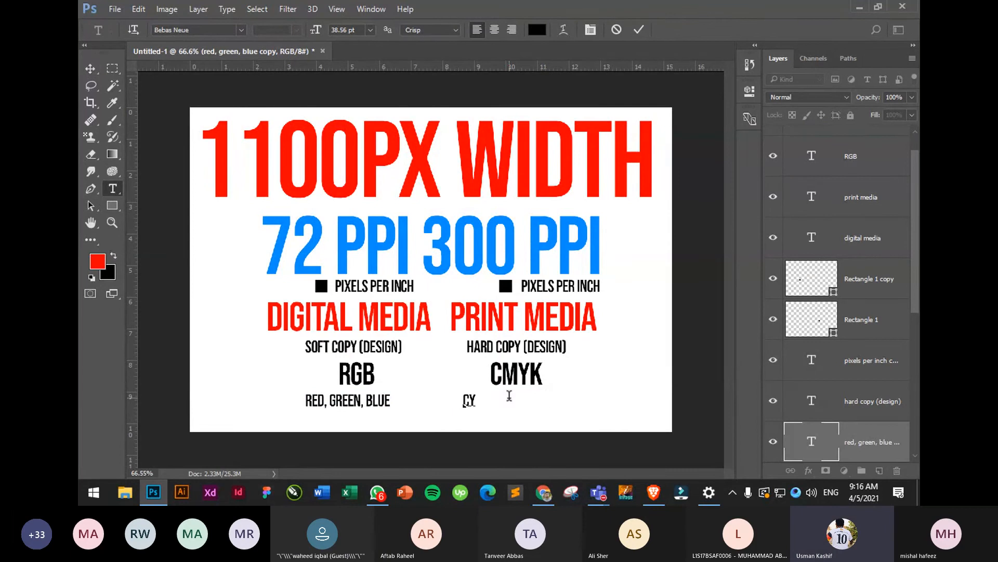
pyautogui.write('an, magenda,')
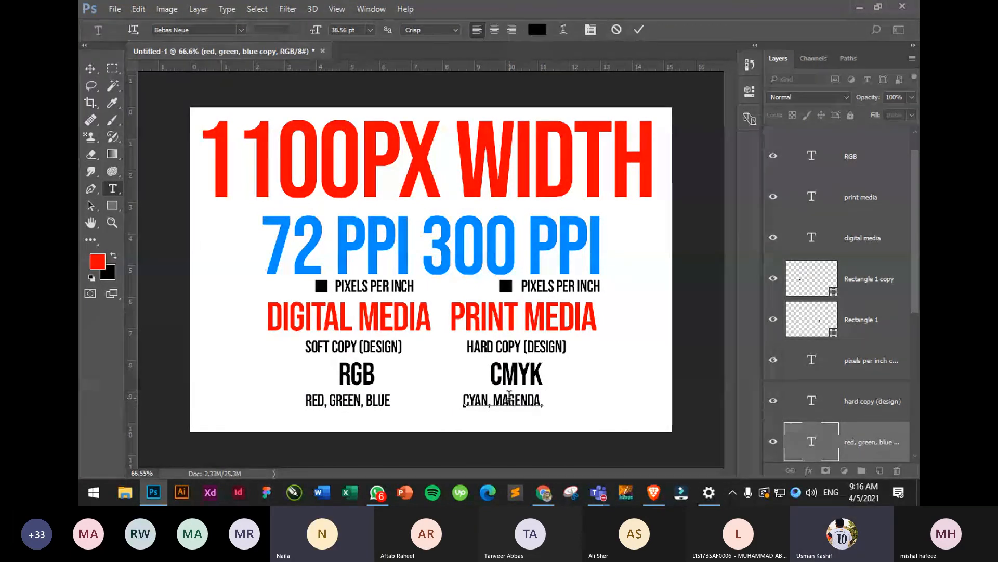
pyautogui.write(' yellow,')
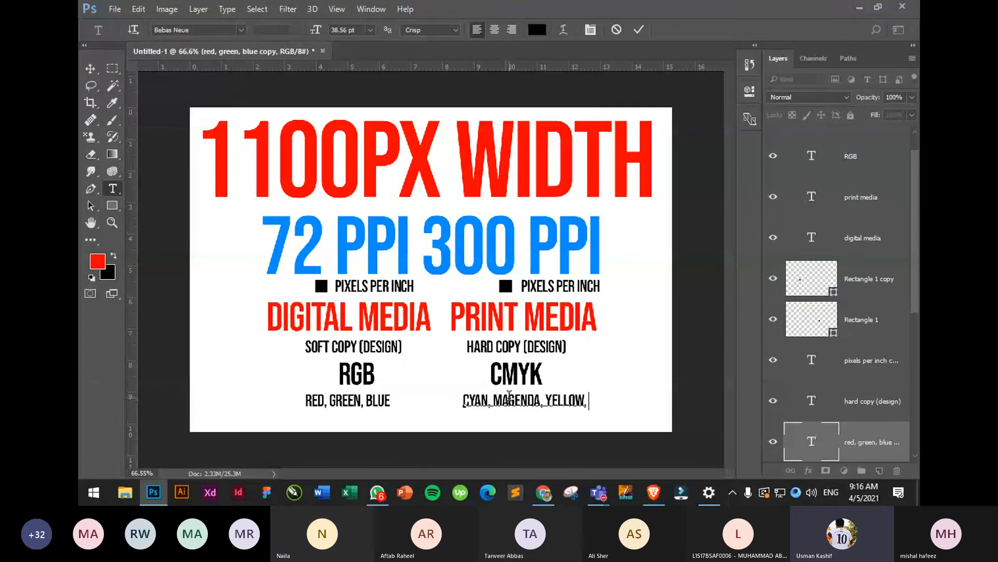
pyautogui.click(90, 70)
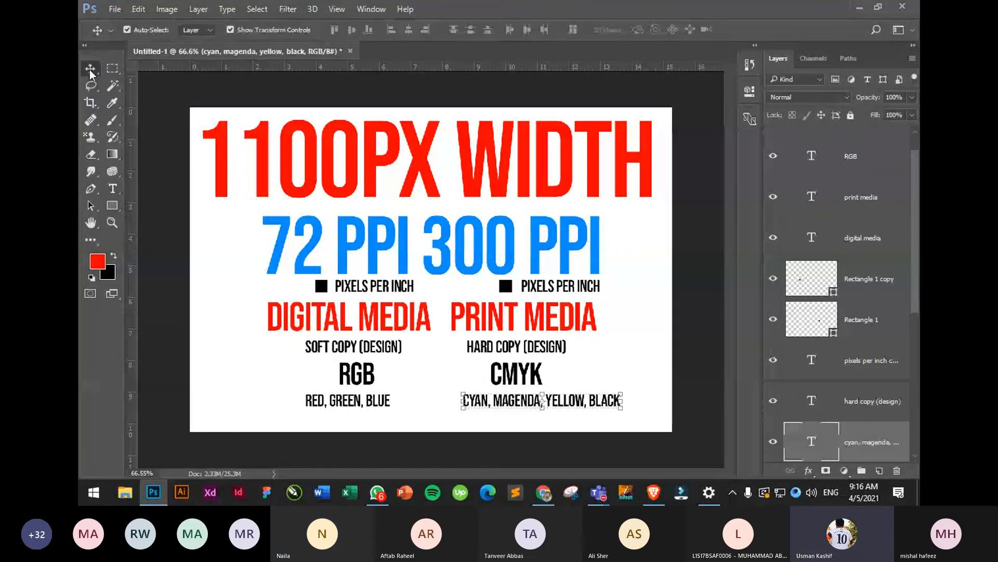
pyautogui.click(554, 442)
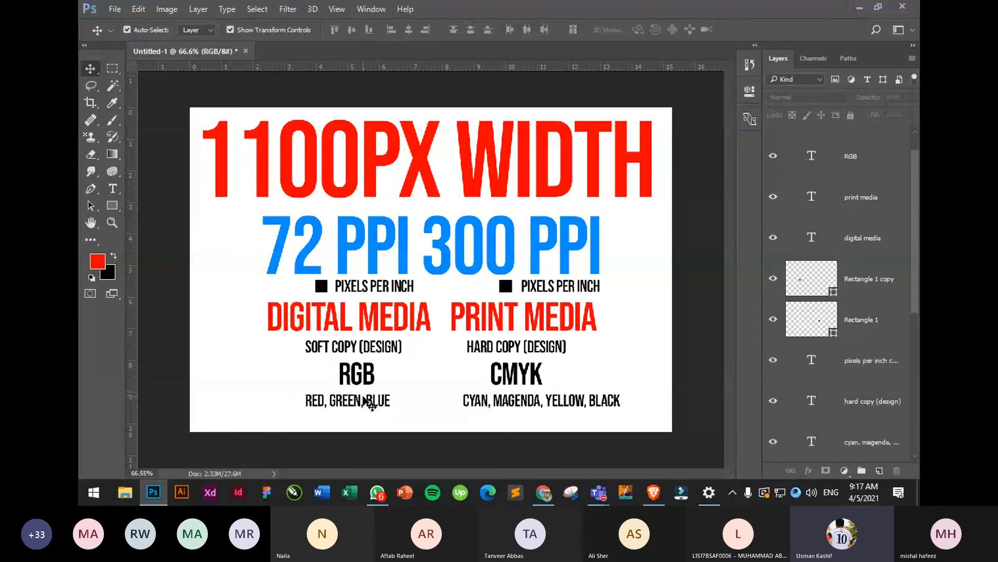
pyautogui.moveTo(391, 417); pyautogui.dragTo(306, 386)
pyautogui.click(262, 398)
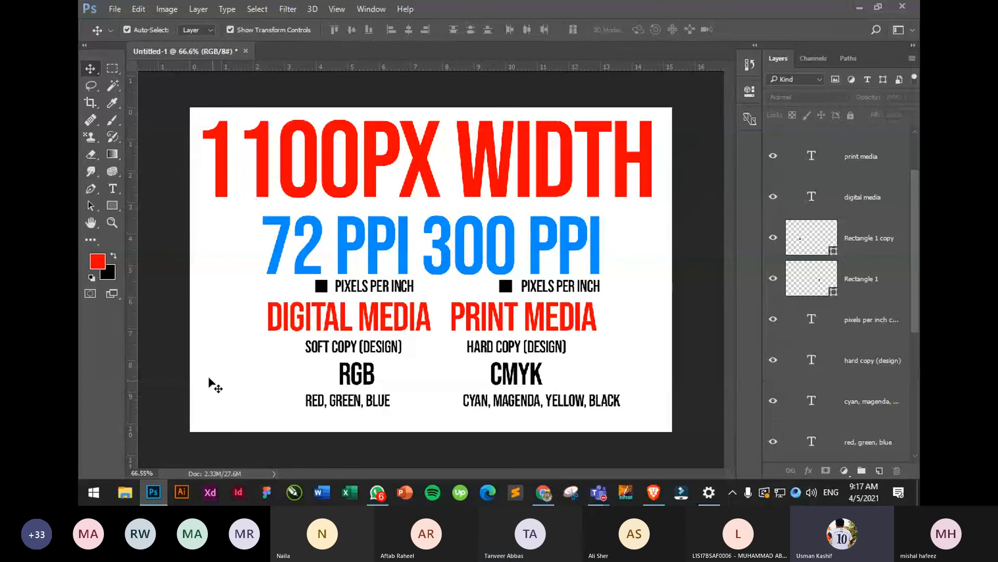
# Open the foreground color picker and view the color field by its red, green and blue components
pyautogui.click(97, 261)
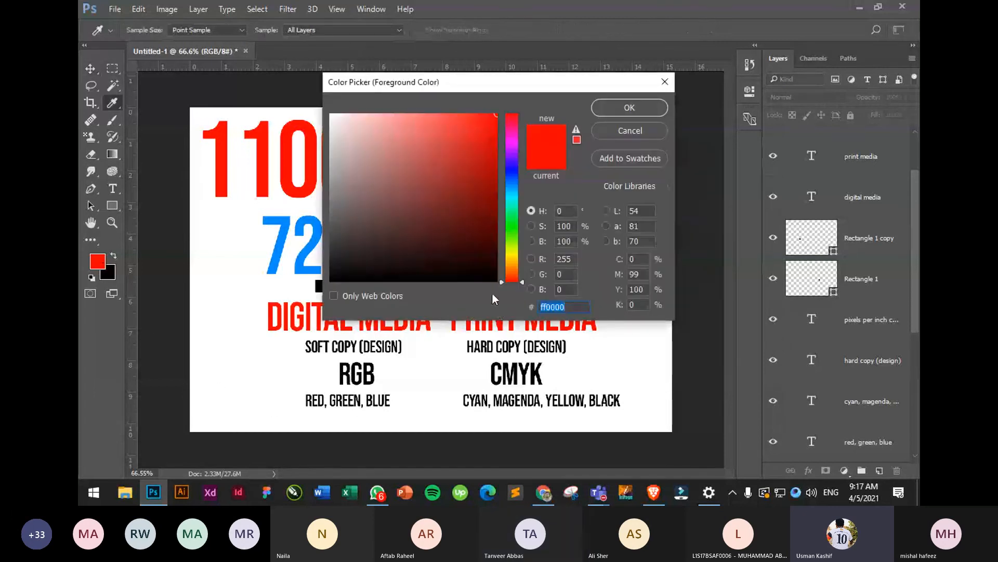
pyautogui.click(531, 260)
pyautogui.click(532, 275)
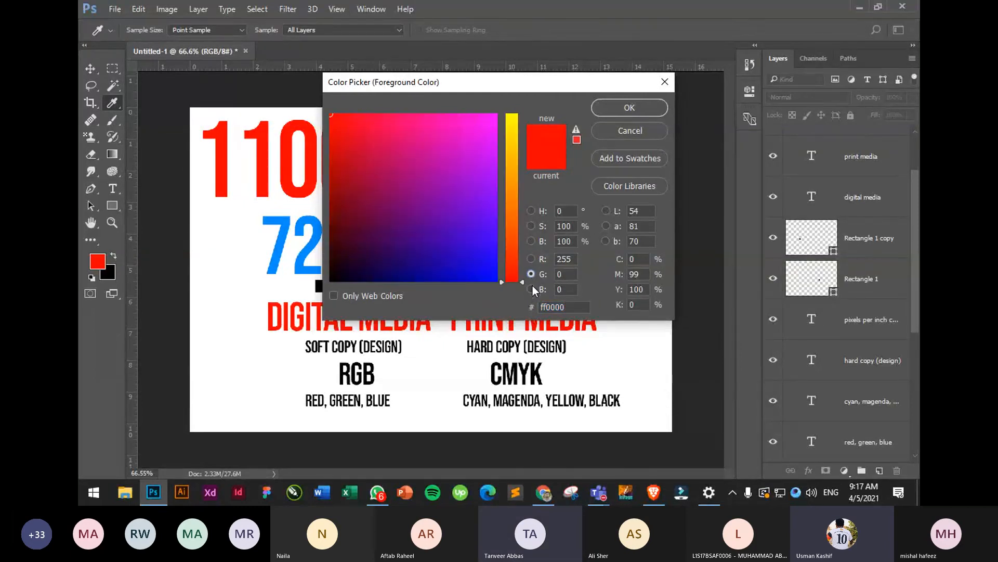
pyautogui.click(531, 288)
pyautogui.click(531, 258)
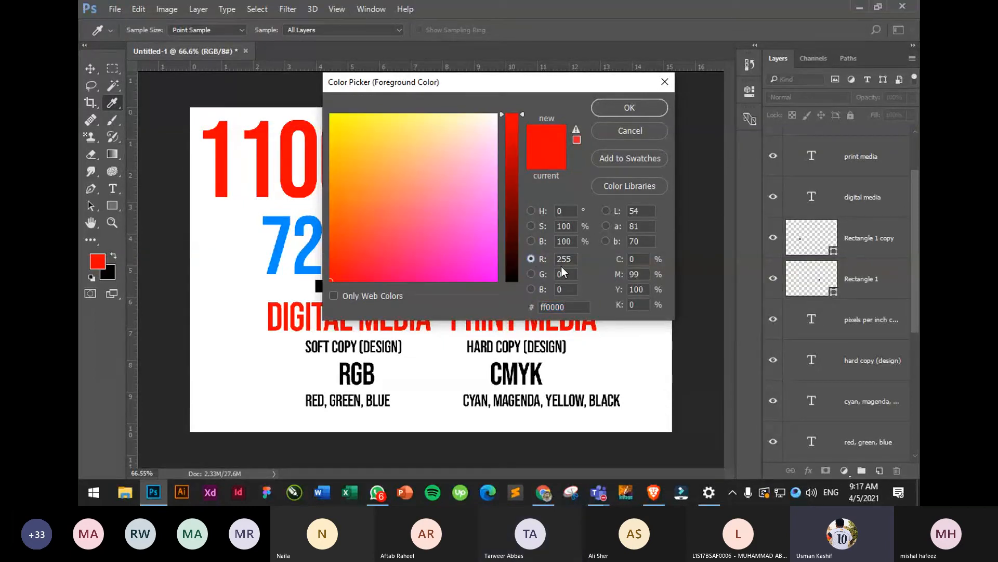
# Return the color picker to hue and try a green shade followed by the blue 0795f0
pyautogui.click(531, 210)
pyautogui.moveTo(513, 186); pyautogui.dragTo(512, 231)
pyautogui.click(475, 164)
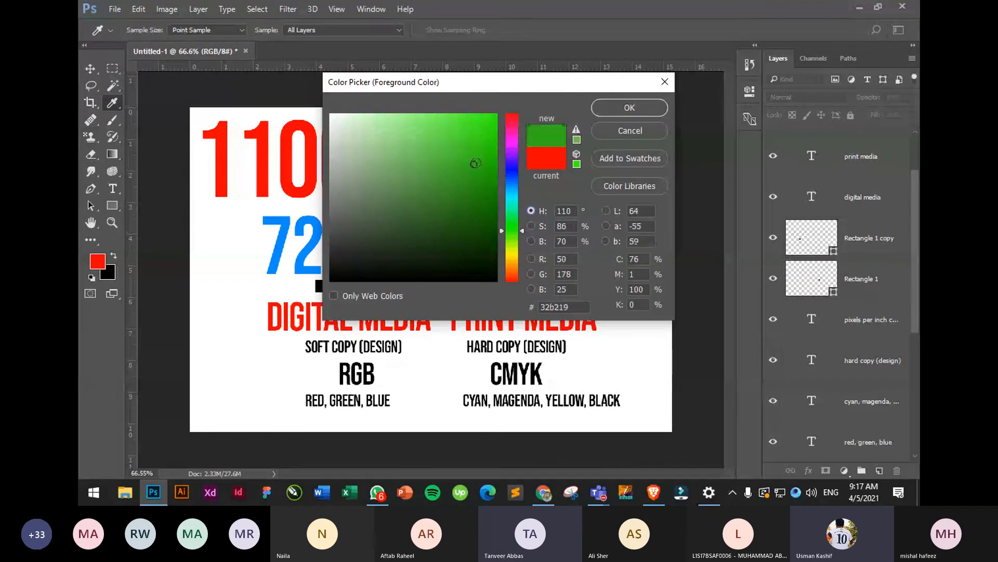
pyautogui.moveTo(476, 163); pyautogui.dragTo(494, 162)
pyautogui.moveTo(517, 206); pyautogui.dragTo(493, 123)
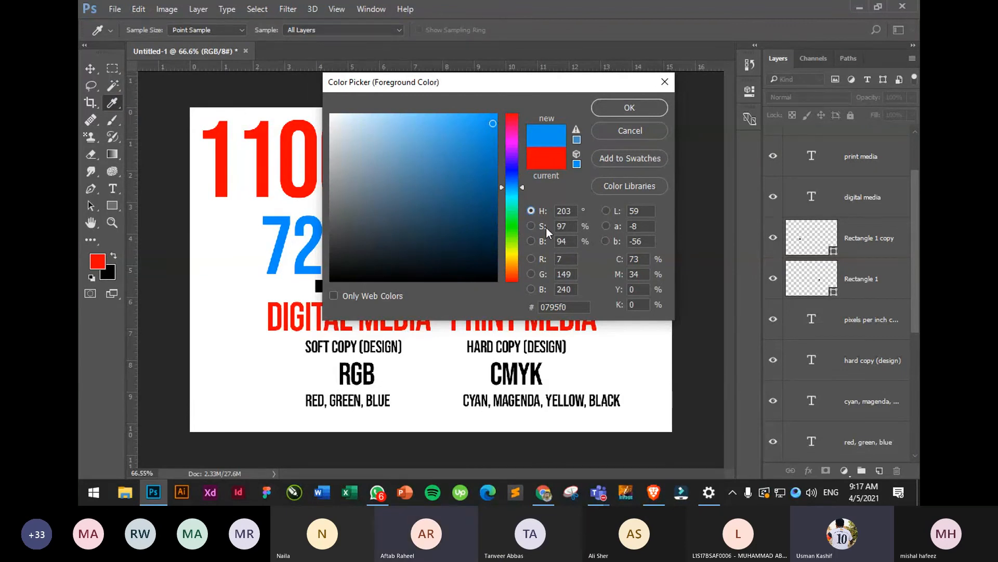
# Examine the red, green, blue and hex code values of the chosen blue, and leave the color picker without applying it
pyautogui.click(564, 259)
pyautogui.press('Tab')
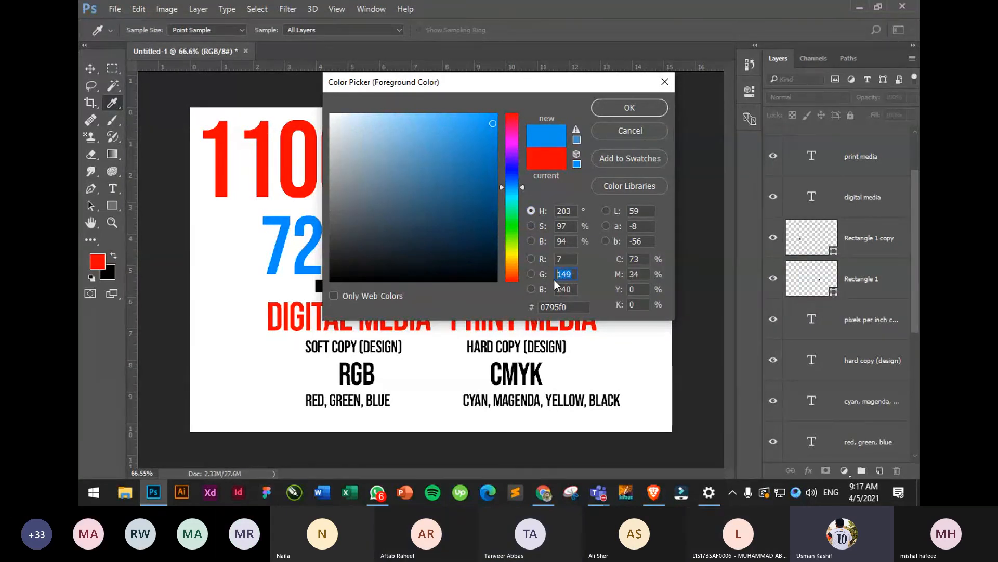
pyautogui.click(568, 289)
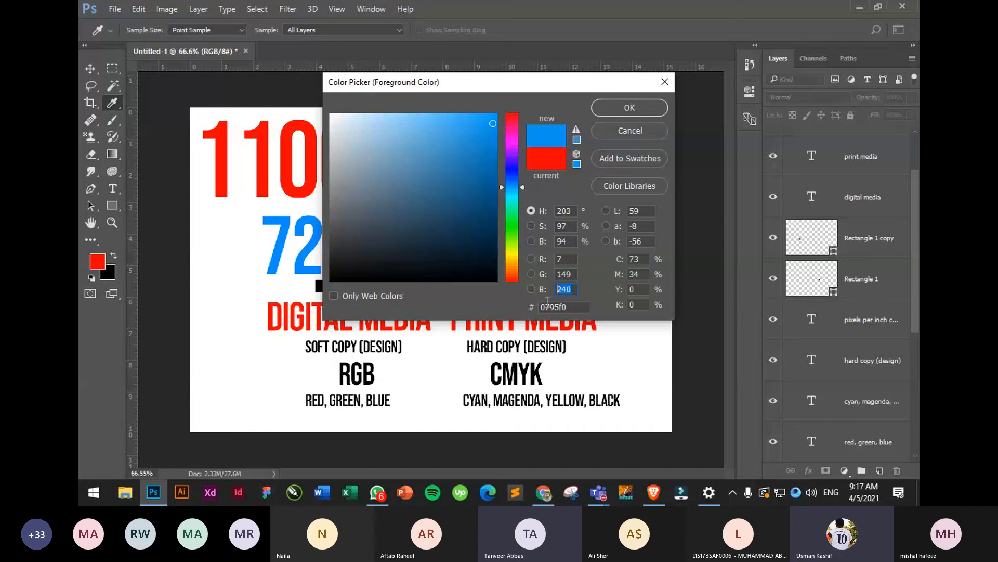
pyautogui.click(544, 307)
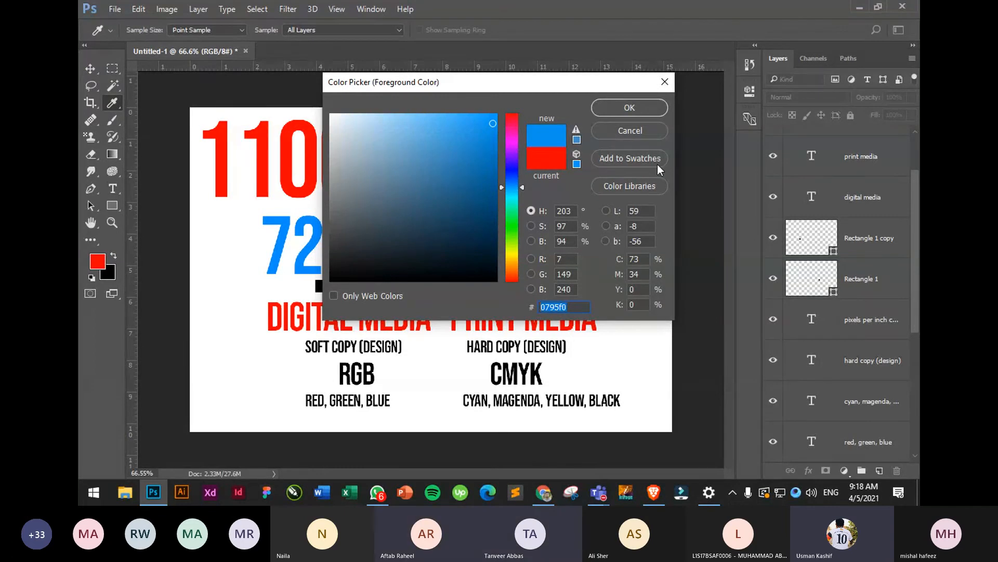
pyautogui.click(629, 131)
# Shift the RGB label slightly left so it is centered above the RED, GREEN, BLUE text
pyautogui.press('v')
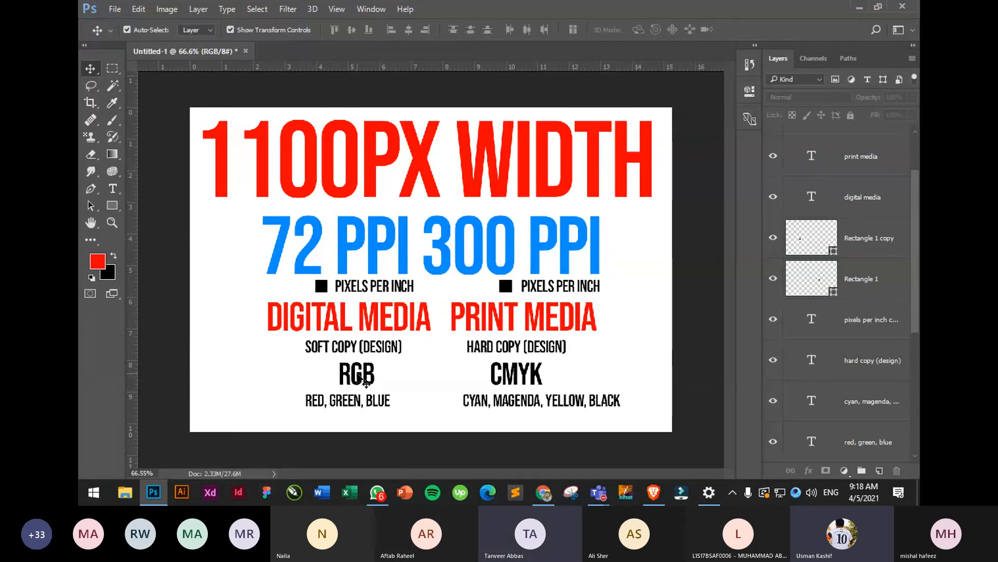
pyautogui.moveTo(364, 380); pyautogui.dragTo(357, 381)
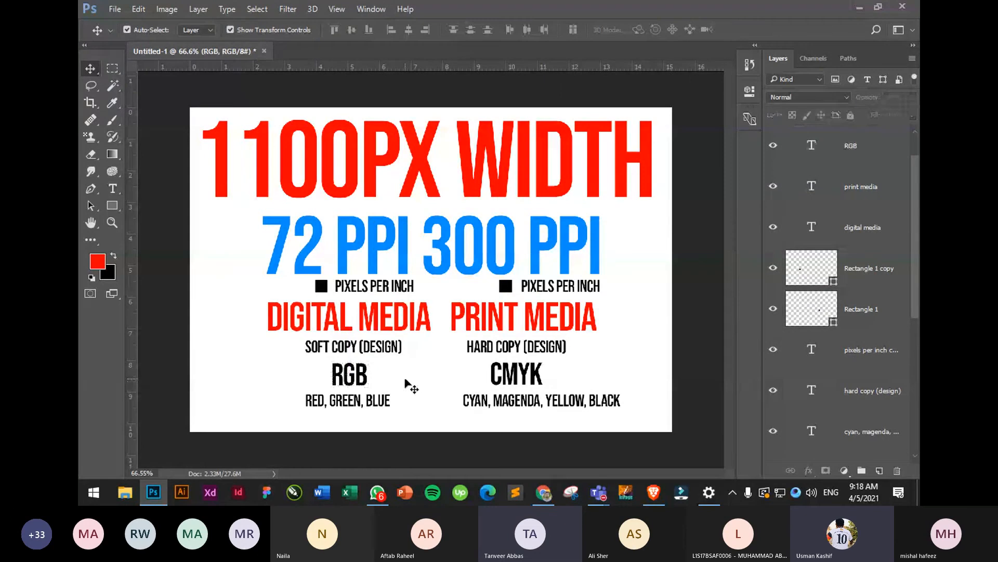
pyautogui.click(411, 388)
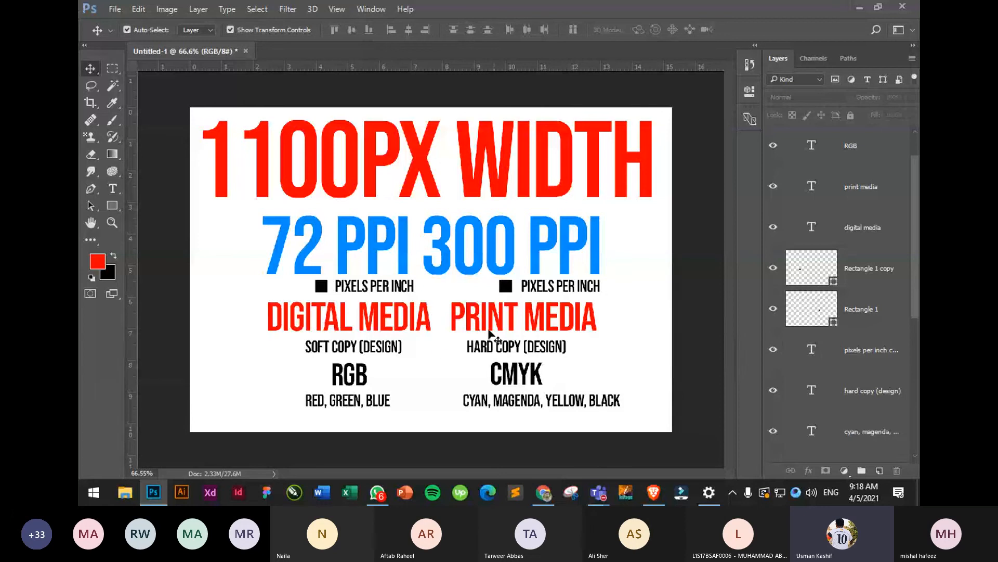
# Point out the RGB texts and the CMYK texts by selecting each pair in turn for comparison
pyautogui.moveTo(409, 423); pyautogui.dragTo(291, 372)
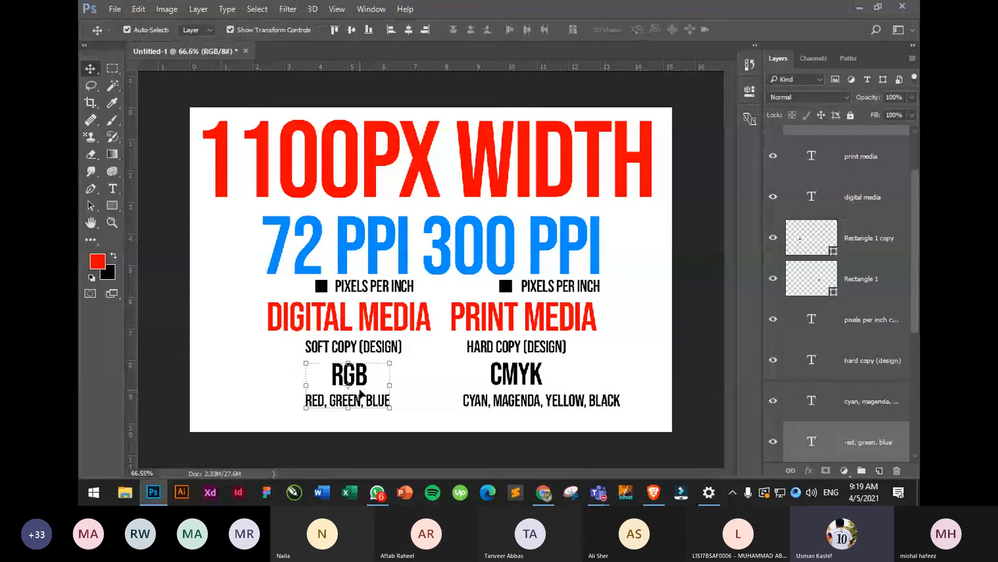
pyautogui.click(439, 423)
pyautogui.moveTo(634, 428); pyautogui.dragTo(445, 368)
pyautogui.click(635, 427)
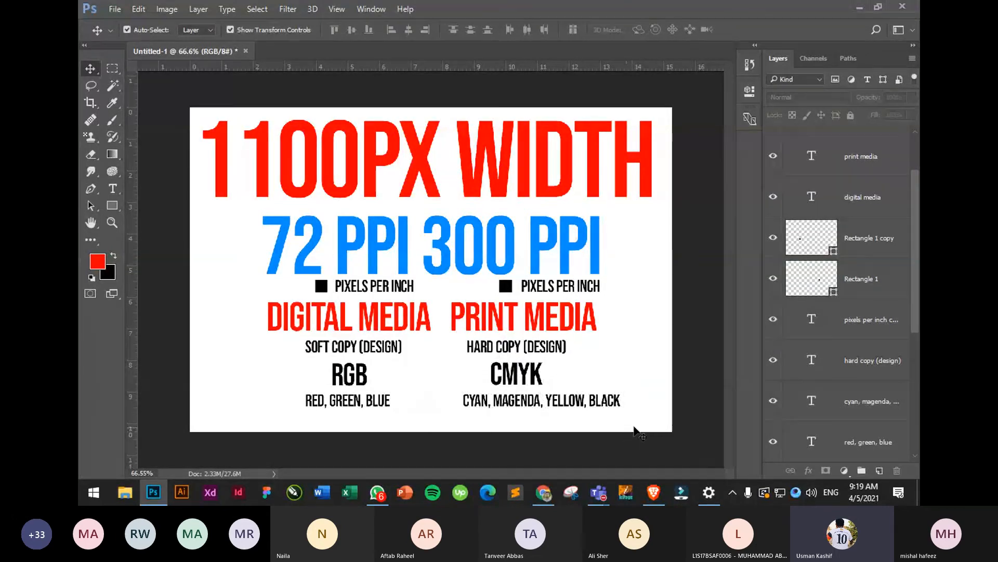
pyautogui.moveTo(634, 427); pyautogui.dragTo(460, 358)
pyautogui.click(574, 429)
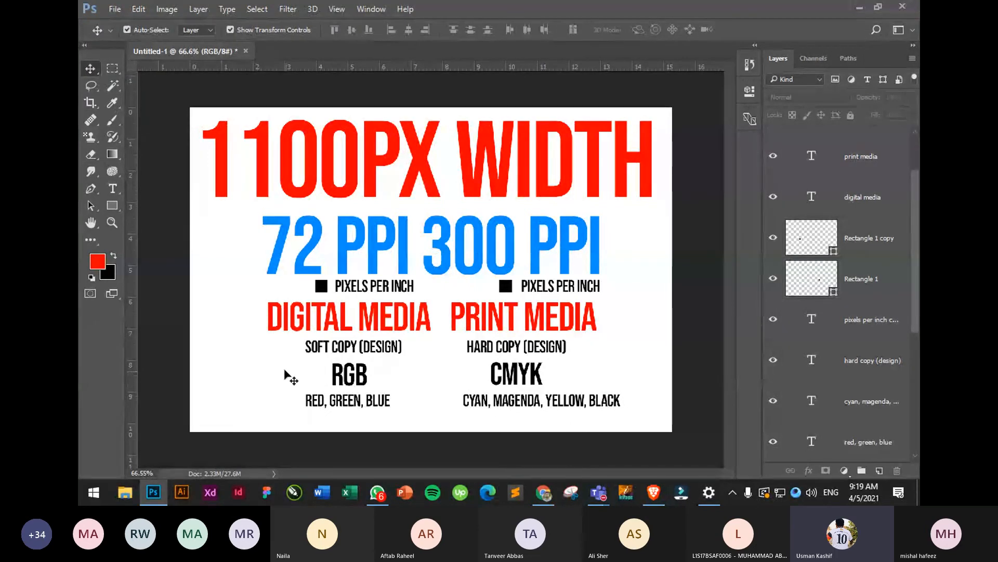
pyautogui.moveTo(283, 369); pyautogui.dragTo(387, 411)
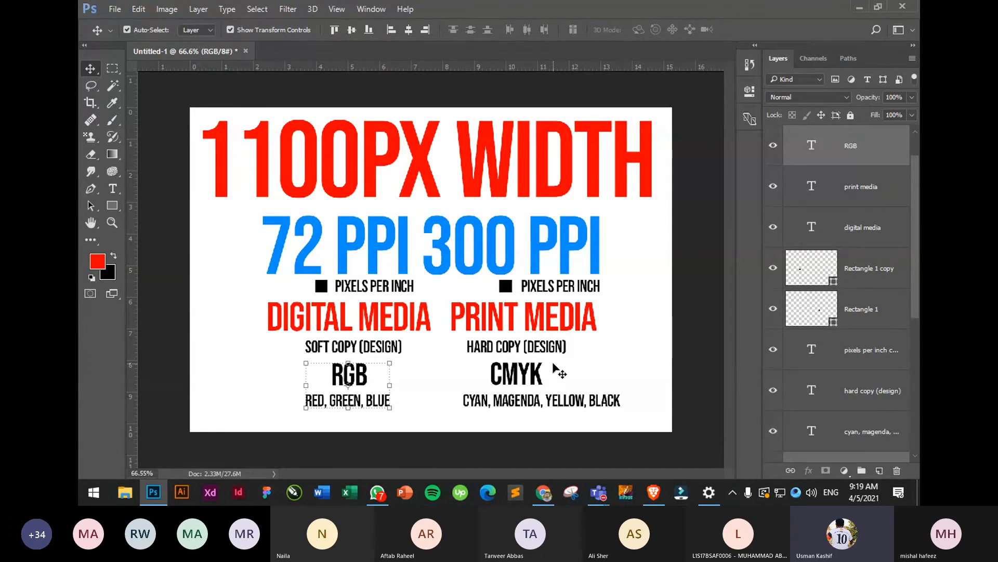
# Shift the CMYK label right to center it above the CYAN, MAGENDA, YELLOW, BLACK text, and select the comparison texts below the heading as a block
pyautogui.moveTo(536, 382); pyautogui.dragTo(557, 383)
pyautogui.click(646, 382)
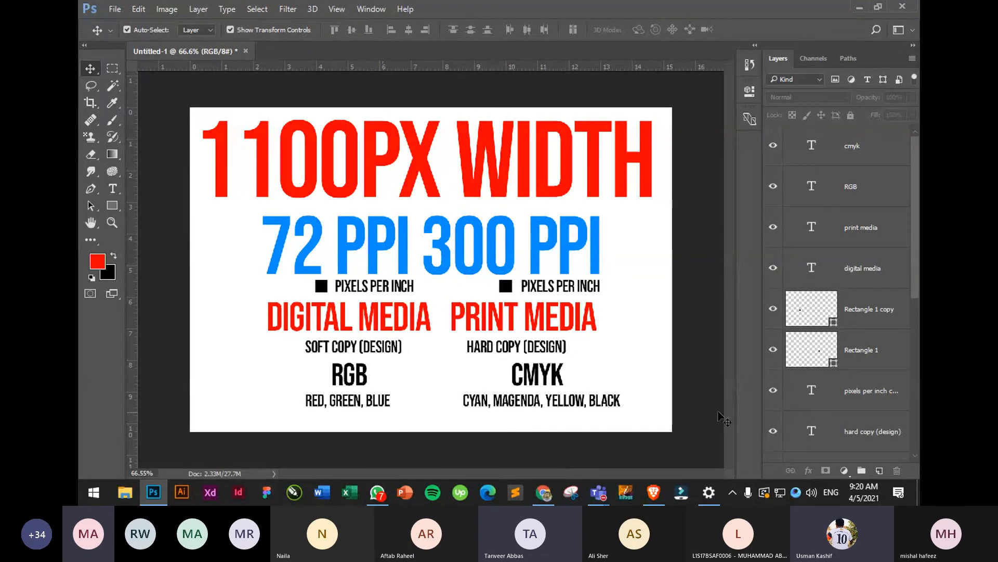
pyautogui.moveTo(626, 416); pyautogui.dragTo(299, 238)
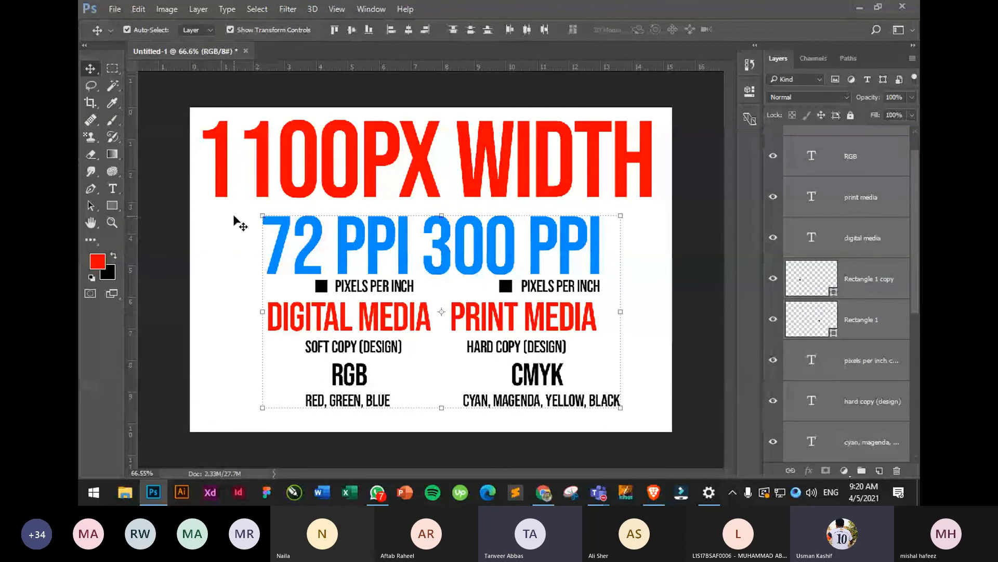
pyautogui.moveTo(240, 208); pyautogui.dragTo(644, 392)
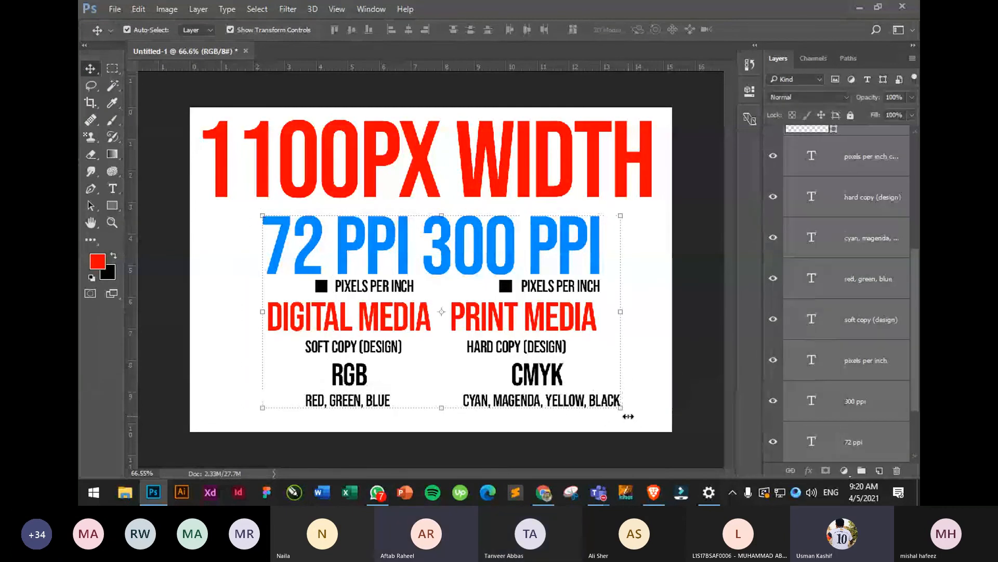
pyautogui.click(650, 390)
# Shift the 300 PPI, PRINT MEDIA and HARD COPY (DESIGN) texts right to align the print column over CMYK
pyautogui.moveTo(540, 259); pyautogui.dragTo(568, 259)
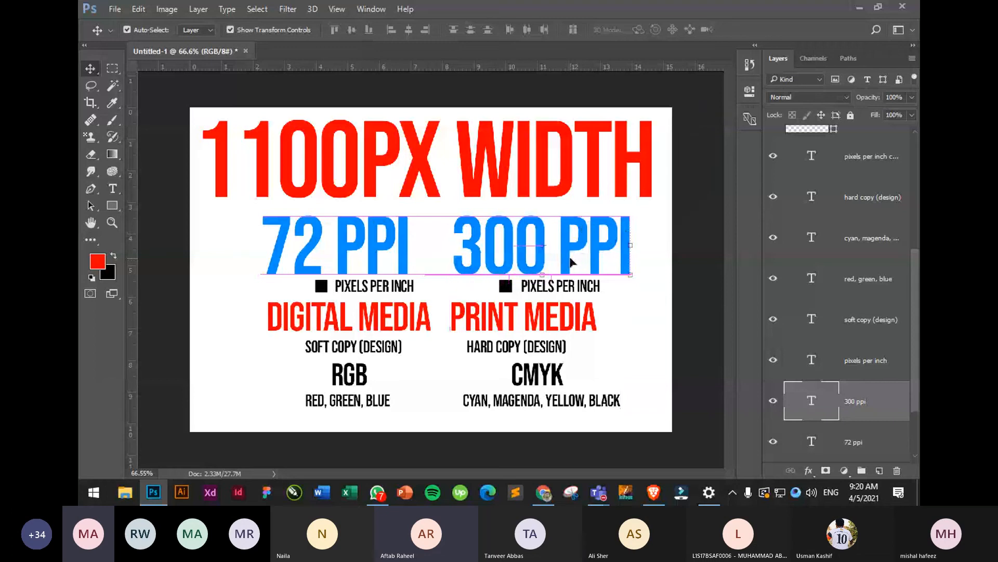
pyautogui.click(634, 350)
pyautogui.moveTo(525, 331); pyautogui.dragTo(552, 354)
pyautogui.click(634, 365)
pyautogui.click(532, 355)
pyautogui.click(598, 381)
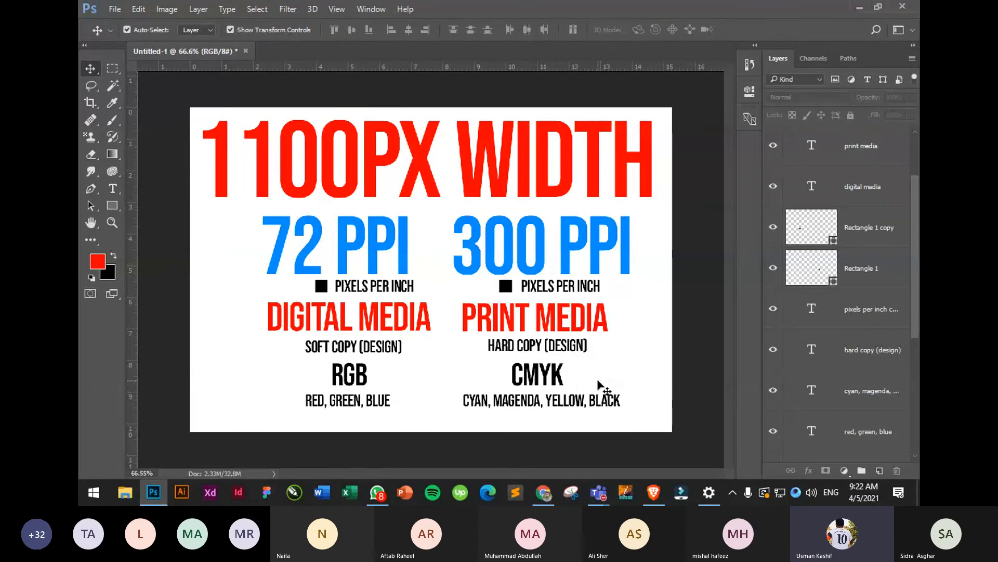
# Point out the RGB texts, the CMYK texts and the 300 PPI text by selecting each in turn, and clear the selection
pyautogui.moveTo(383, 421); pyautogui.dragTo(283, 379)
pyautogui.click(287, 401)
pyautogui.moveTo(676, 427); pyautogui.dragTo(464, 338)
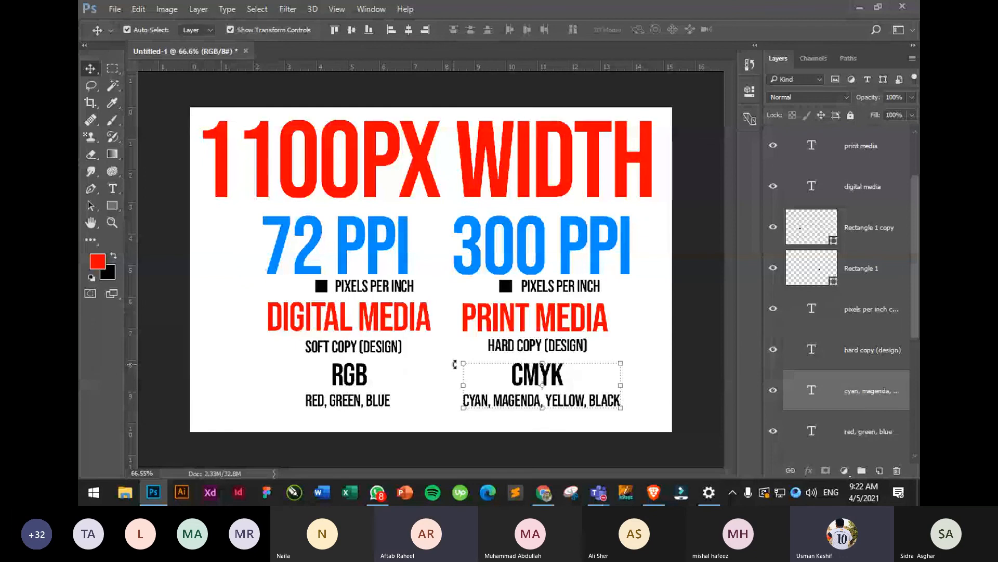
pyautogui.moveTo(382, 438); pyautogui.dragTo(290, 368)
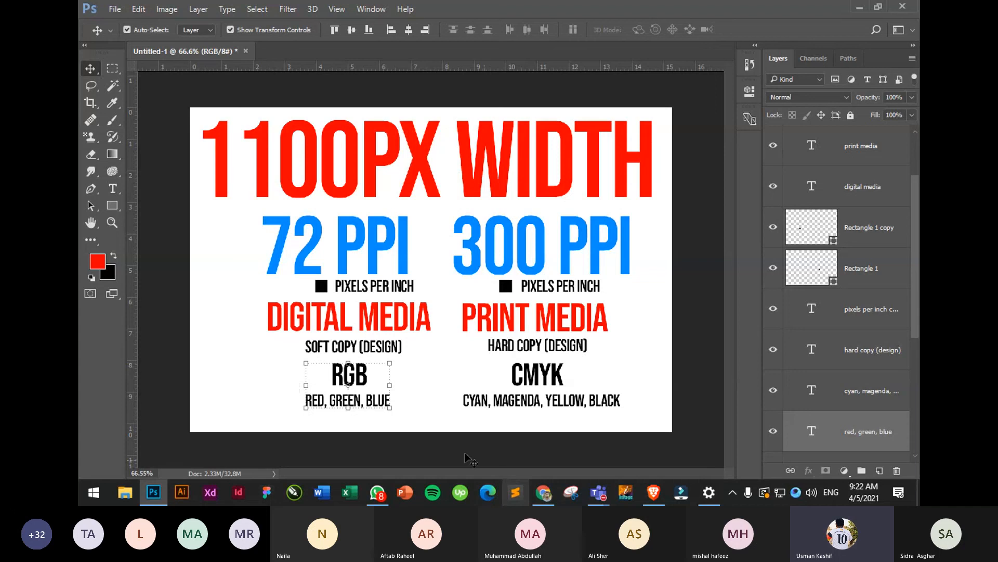
pyautogui.moveTo(480, 430); pyautogui.dragTo(607, 373)
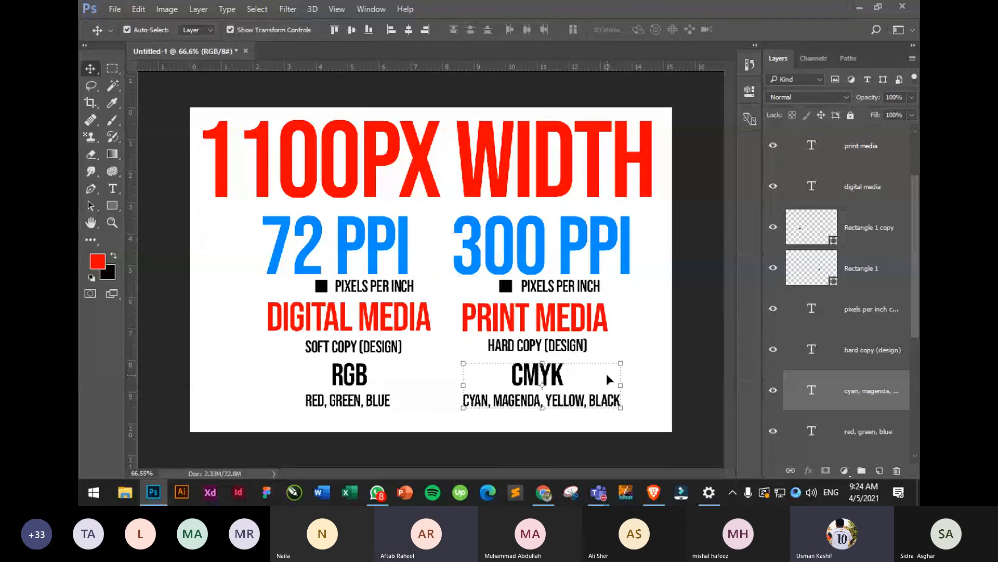
pyautogui.click(541, 257)
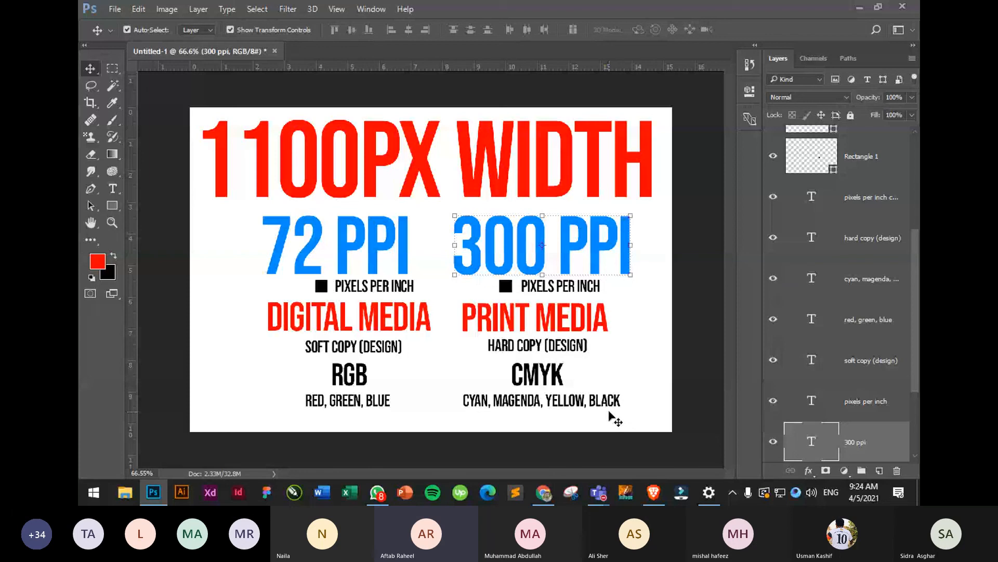
pyautogui.click(239, 248)
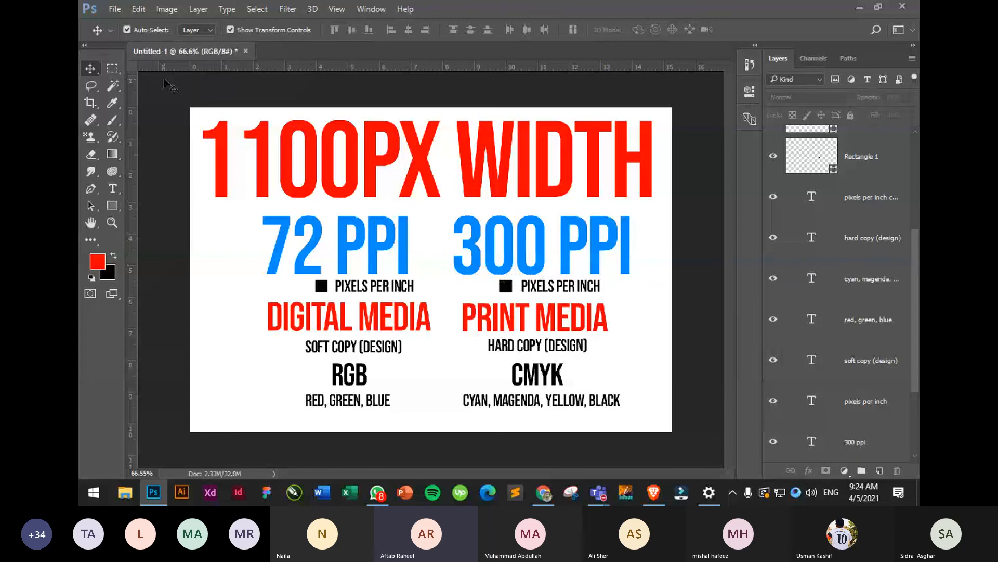
# Examine the color modes available for the document, and leave them without changing the mode
pyautogui.click(137, 9)
pyautogui.moveTo(371, 8)
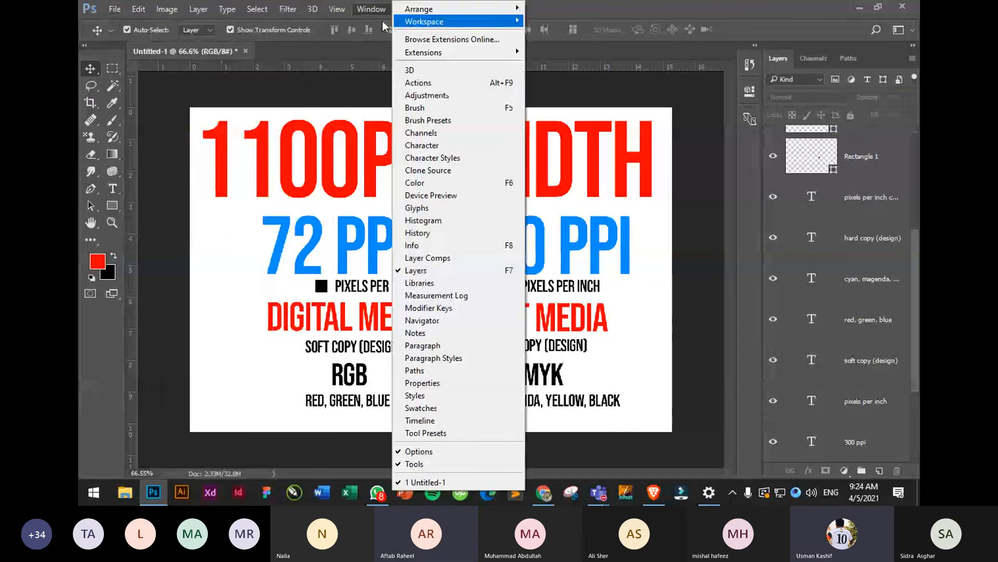
pyautogui.moveTo(167, 9)
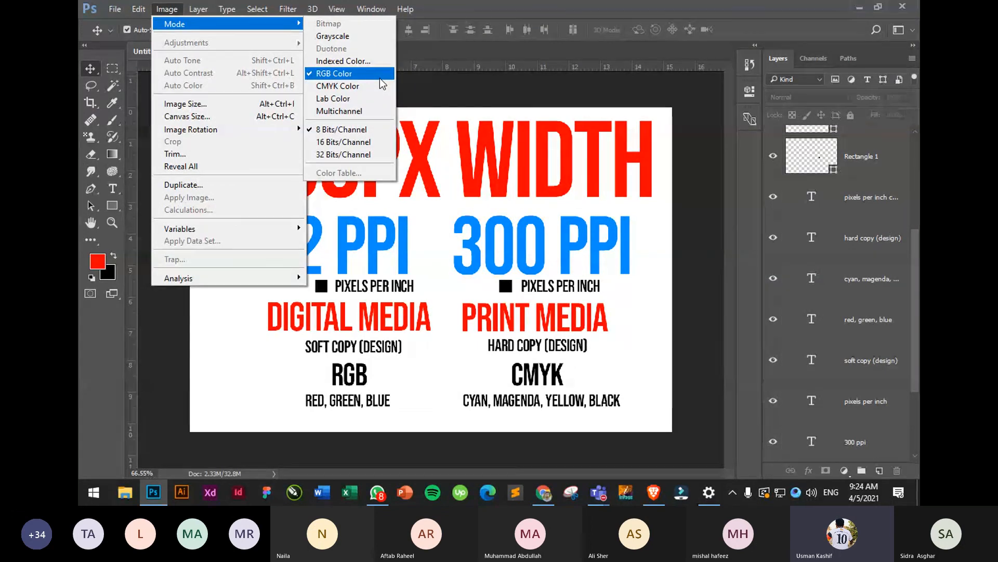
pyautogui.click(650, 299)
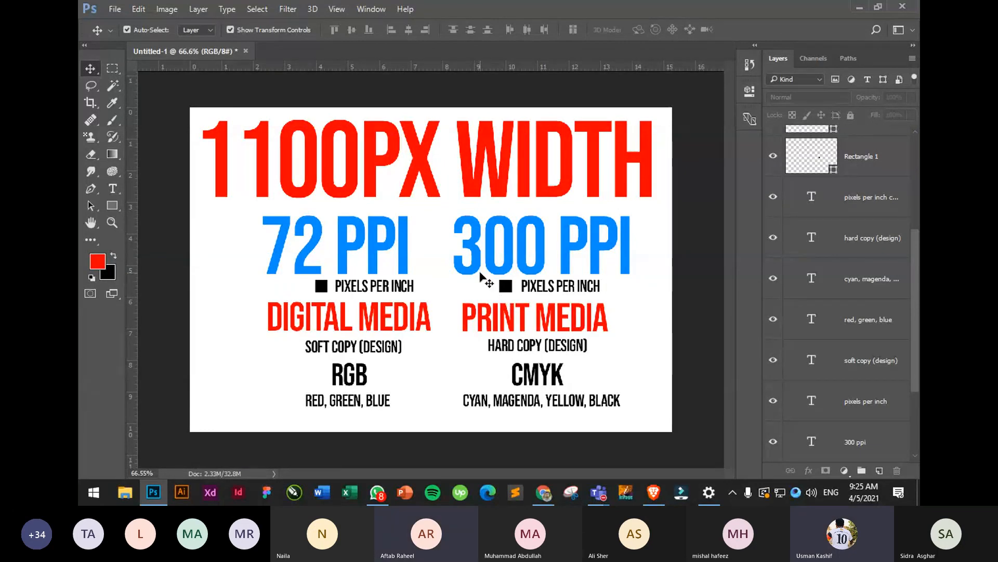
pyautogui.click(167, 8)
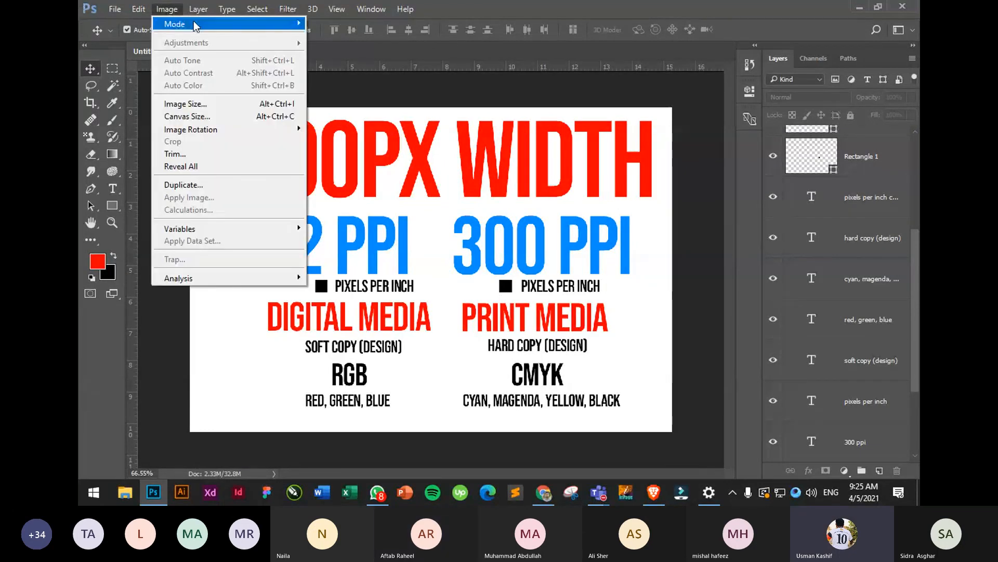
pyautogui.moveTo(198, 24)
pyautogui.click(376, 87)
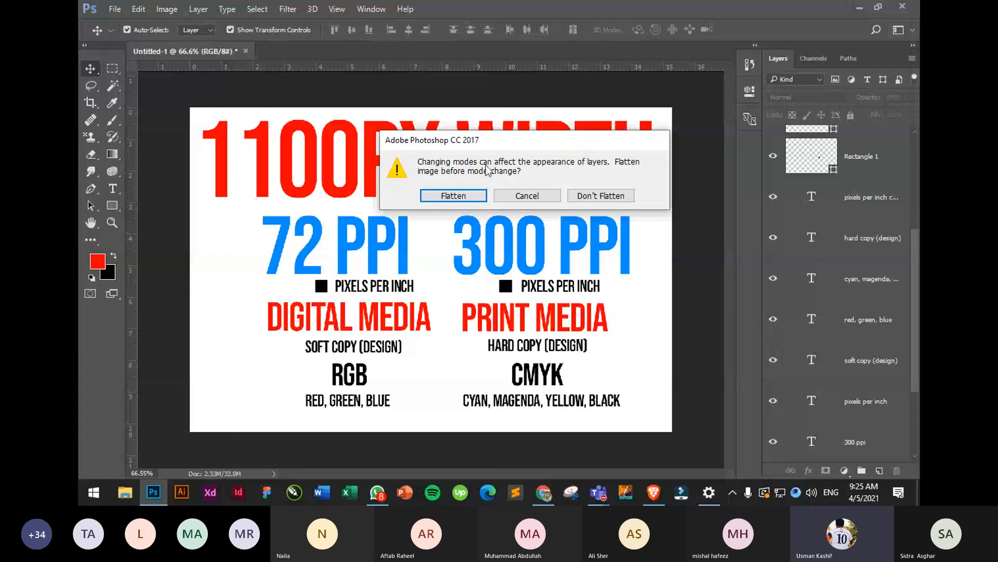
pyautogui.click(537, 196)
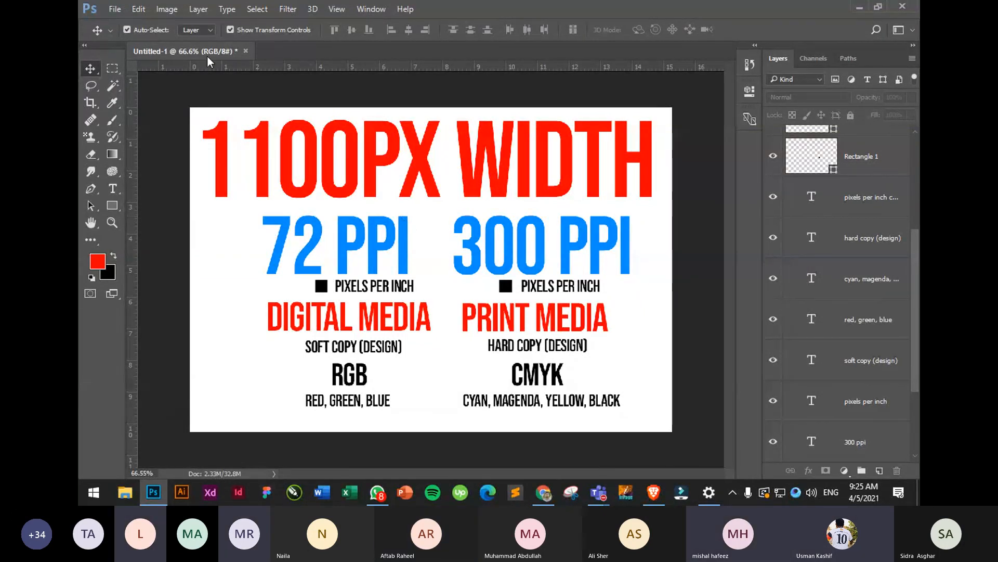
# Convert the document to CMYK Color mode and flatten its layers
pyautogui.click(167, 9)
pyautogui.moveTo(200, 26)
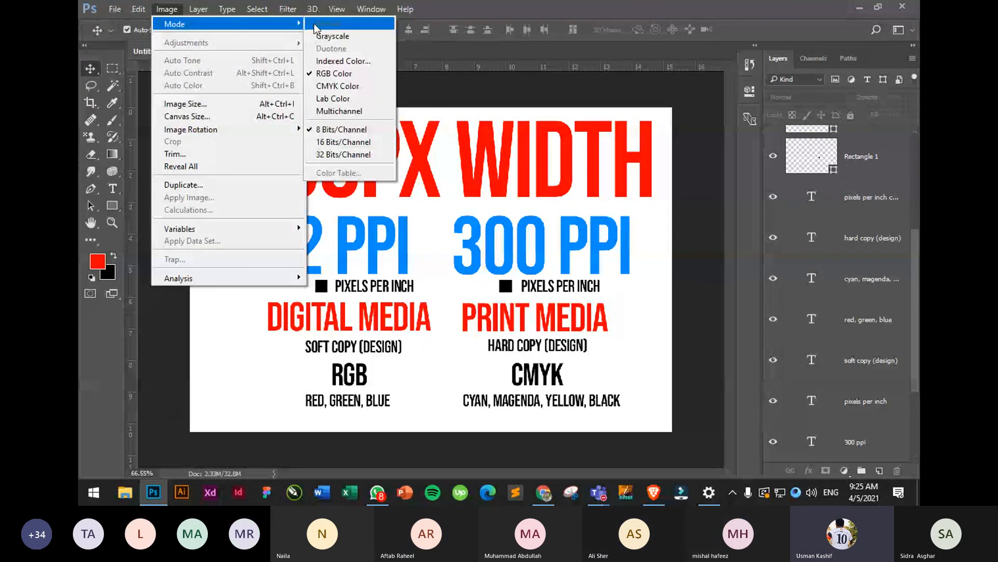
pyautogui.click(346, 83)
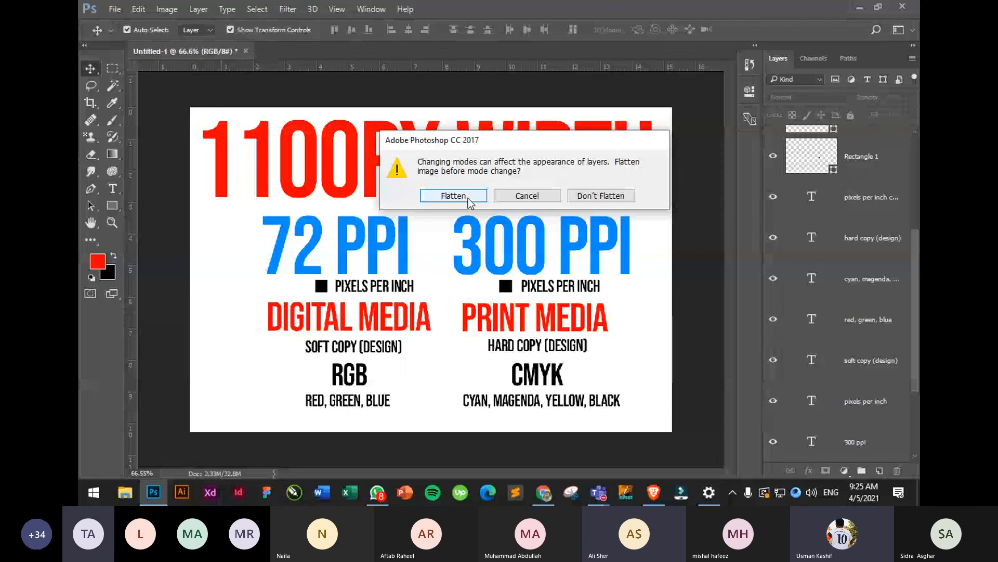
pyautogui.click(470, 199)
pyautogui.press('Return')
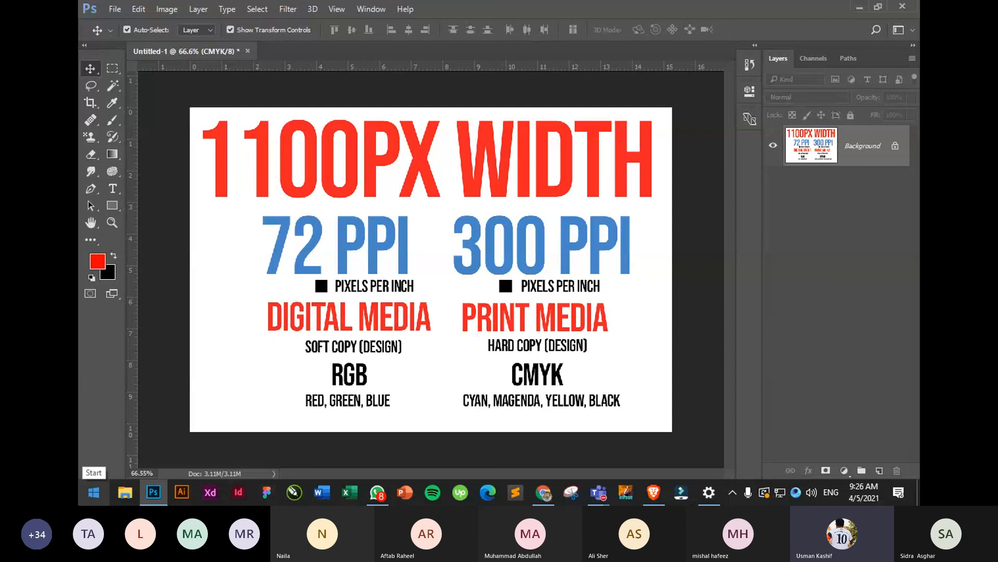
# Switch to the Microsoft Teams meeting window and open the additional meeting options
pyautogui.moveTo(377, 492)
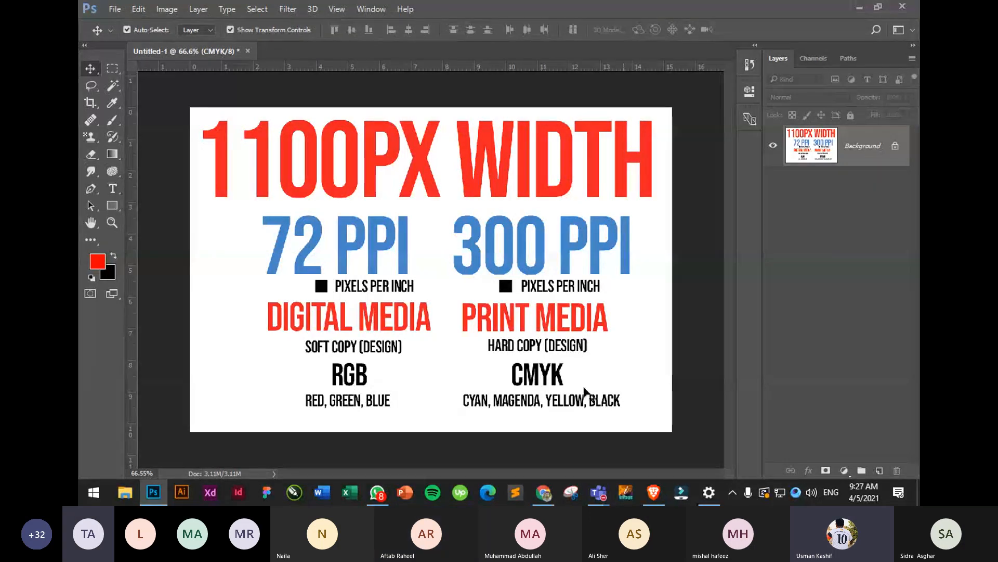
pyautogui.moveTo(604, 494)
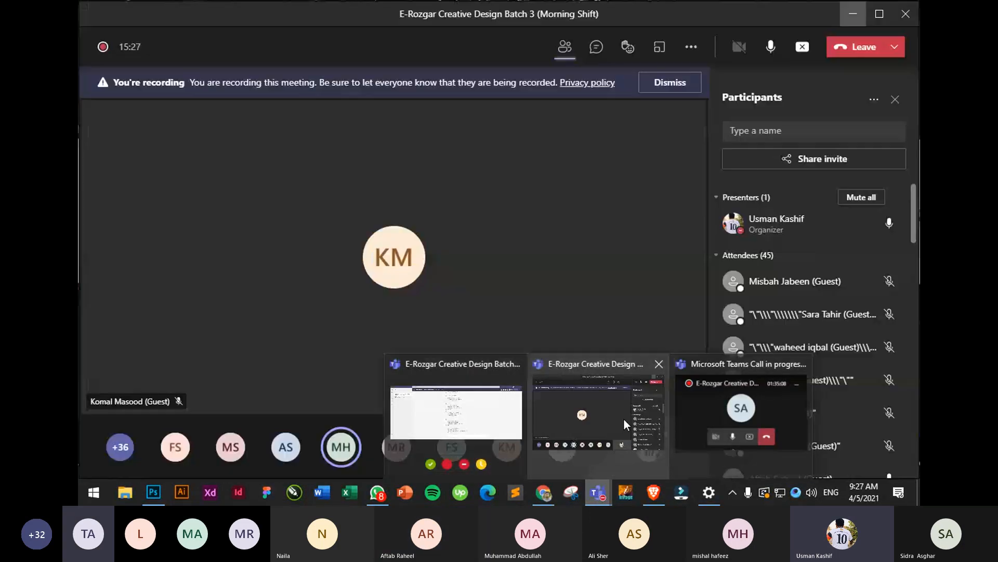
pyautogui.click(623, 418)
pyautogui.click(691, 47)
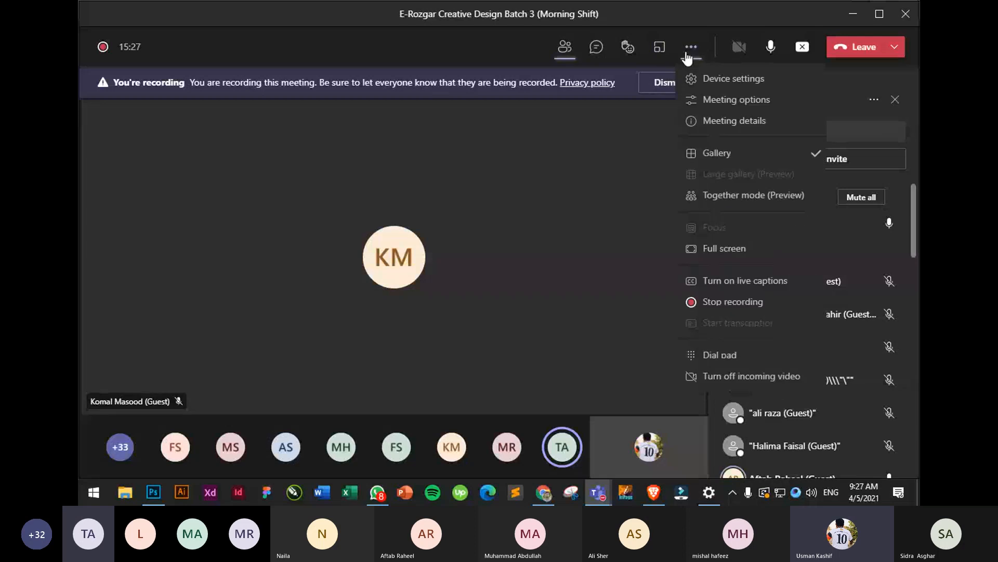